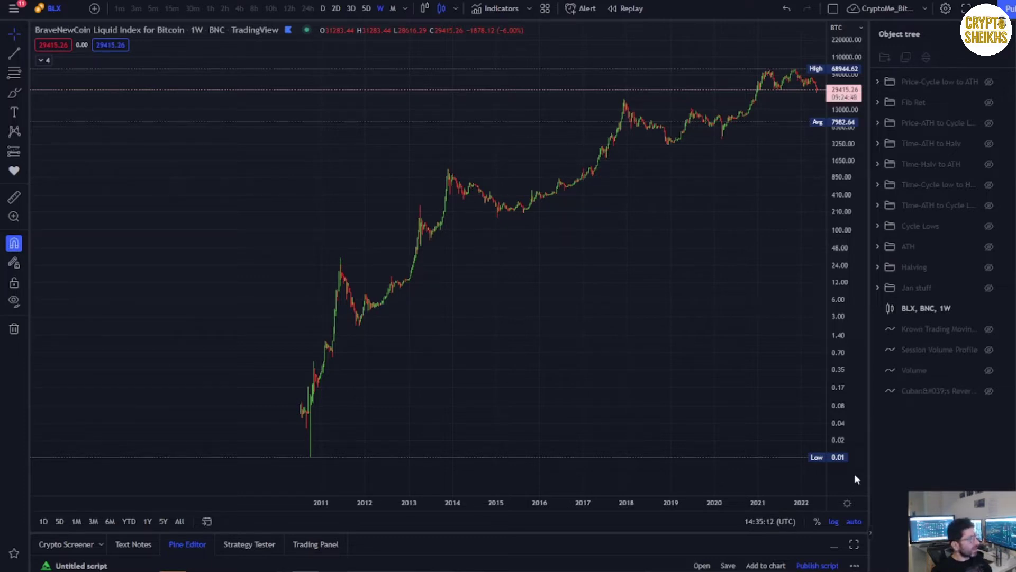
Examine the published Bitcoin idea's daily chart from the 2016 halving and 2017 peak to the projected 2021 targets.
scroll(690, 146, "up", 5)
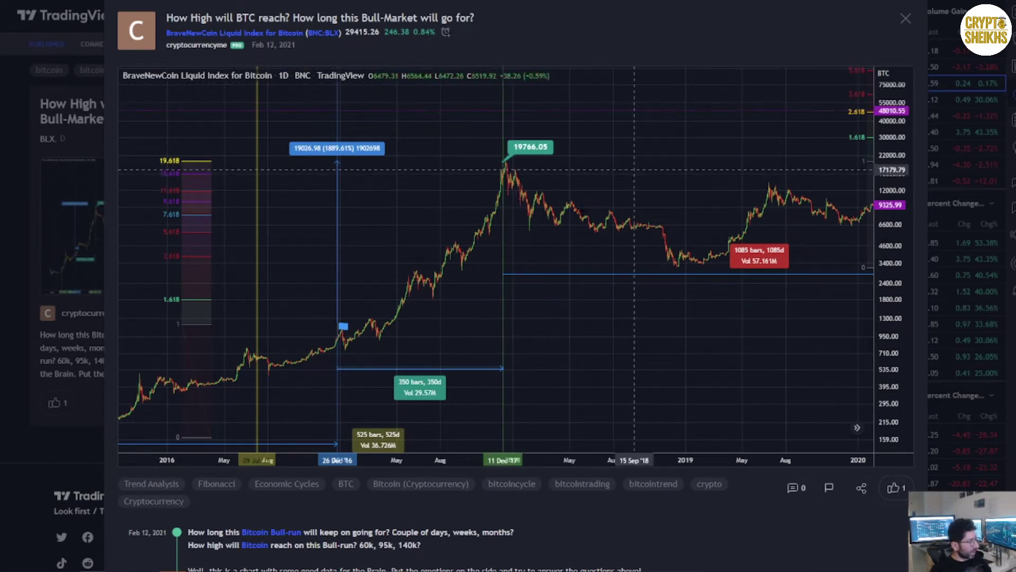
scroll(746, 173, "left", 8)
left_click_drag(746, 173, 445, 214)
scroll(646, 163, "right", 10)
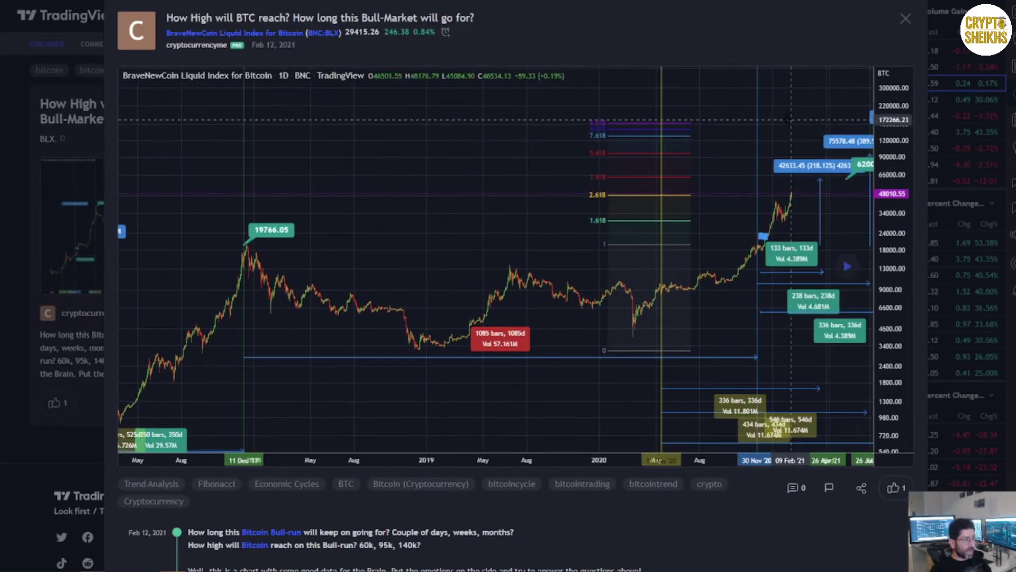
scroll(582, 159, "right", 8)
left_click_drag(565, 150, 553, 142)
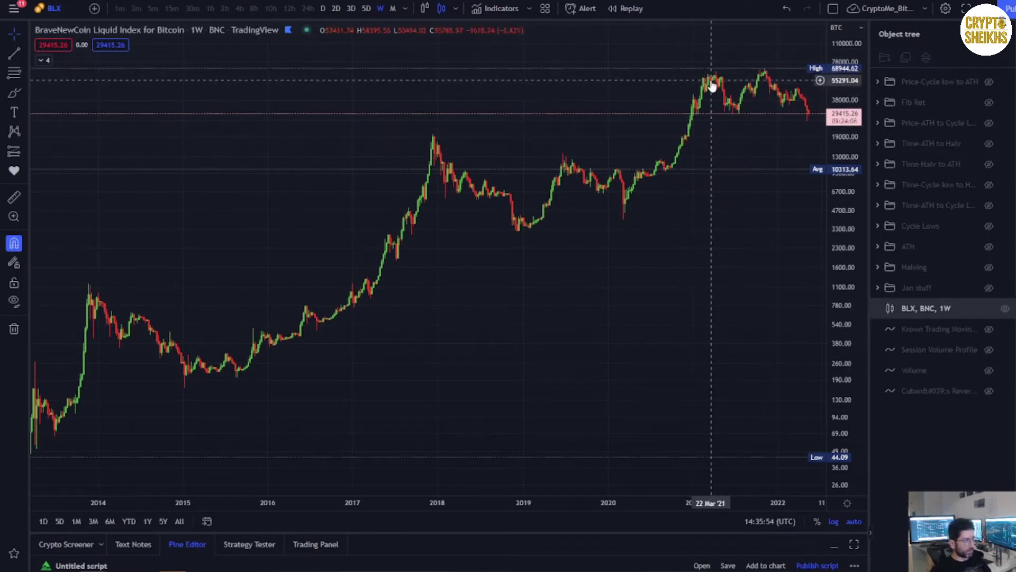
Review the weekly BLX price history back to 2010 and compare it on linear and logarithmic scales.
left_click_drag(732, 199, 506, 283)
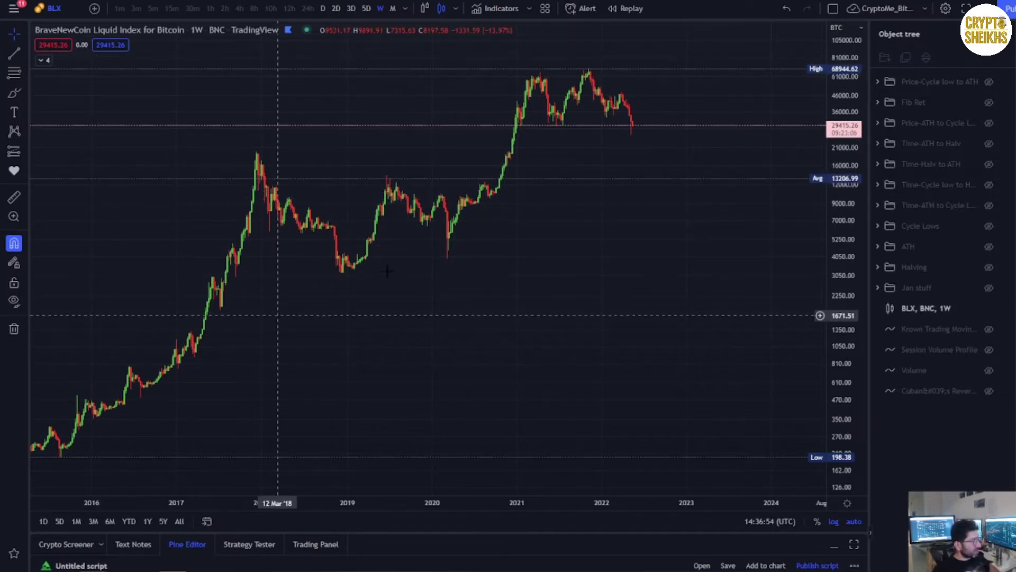
left_click_drag(367, 158, 793, 155)
left_click_drag(250, 335, 517, 297)
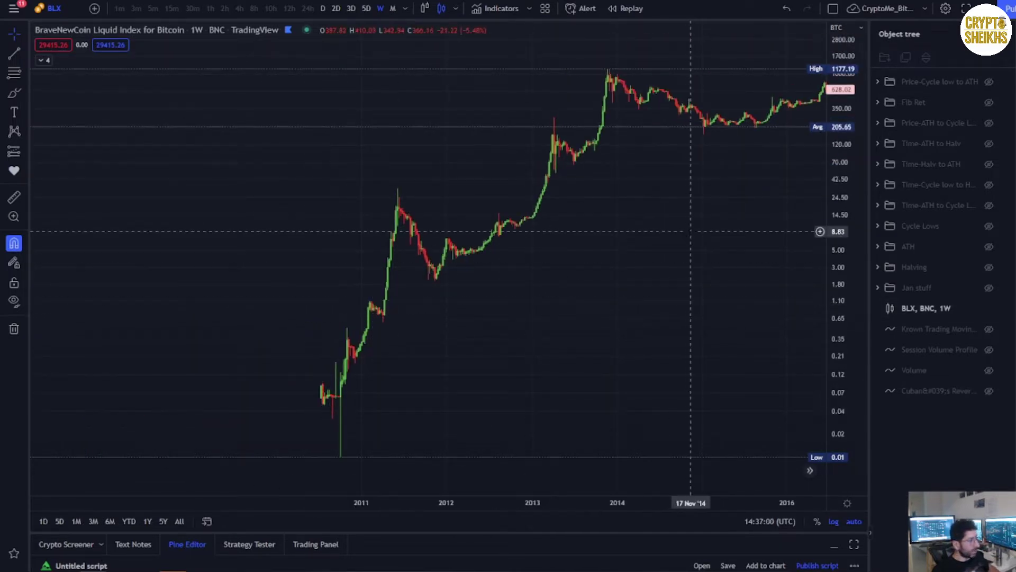
left_click_drag(690, 231, 432, 309)
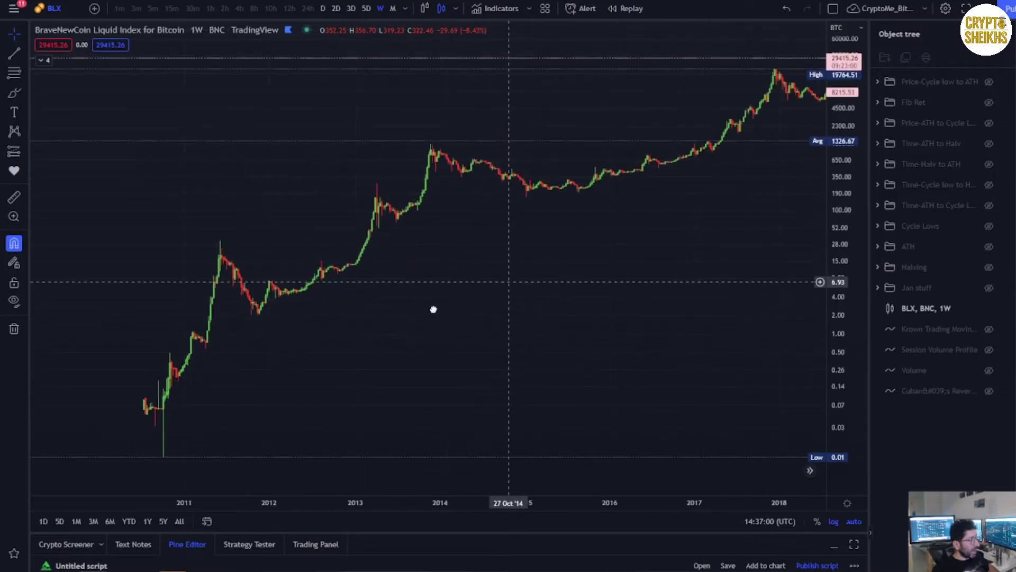
left_click(833, 521)
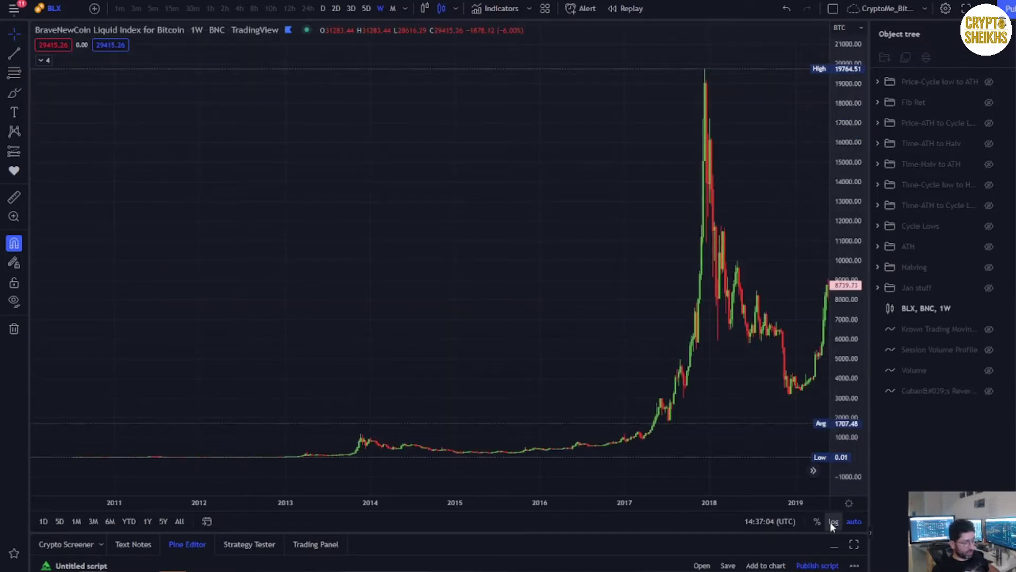
left_click(833, 521)
left_click_drag(655, 196, 397, 227)
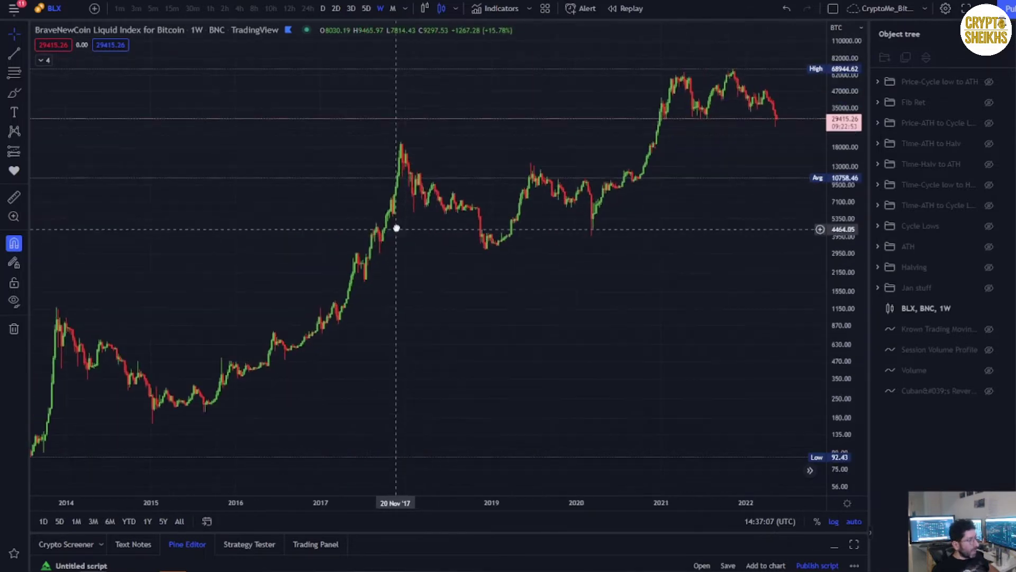
Switch the BLX chart to the daily interval and back to weekly.
left_click(323, 9)
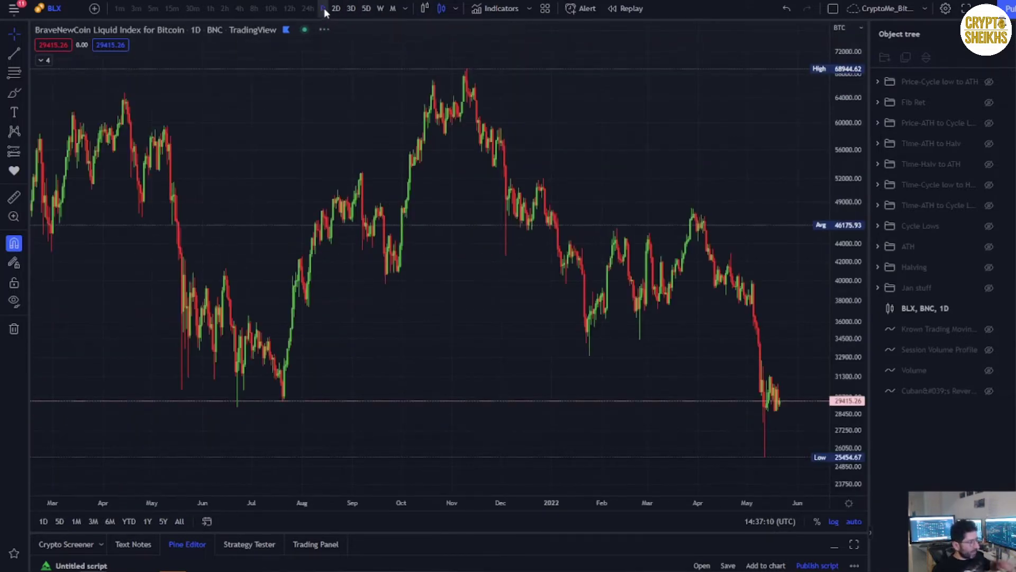
type("1W")
key("Return")
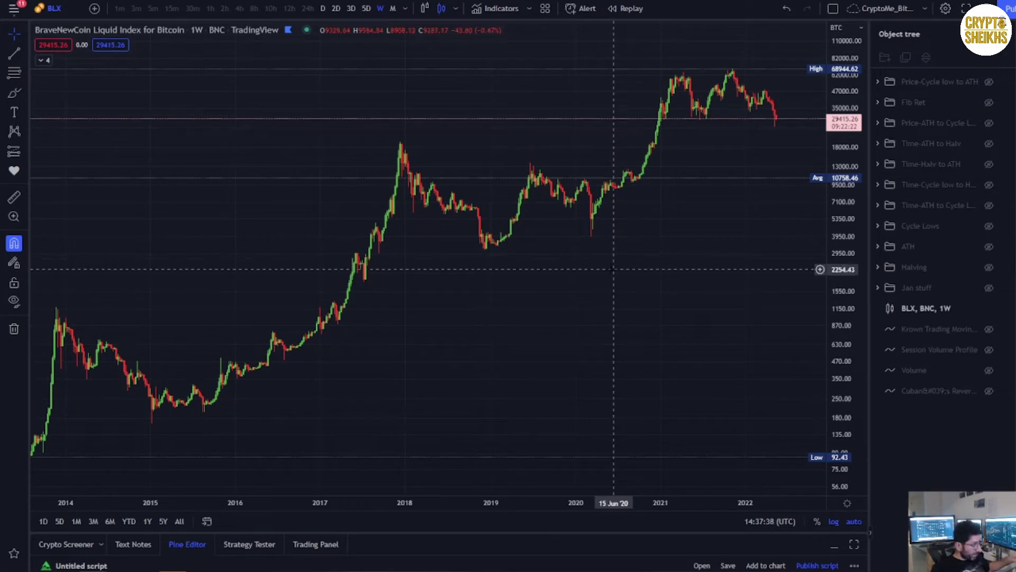
Show the Halving drawings on the full price history and examine the past and projected halving lines up to 2028.
scroll(605, 354, "down", 5)
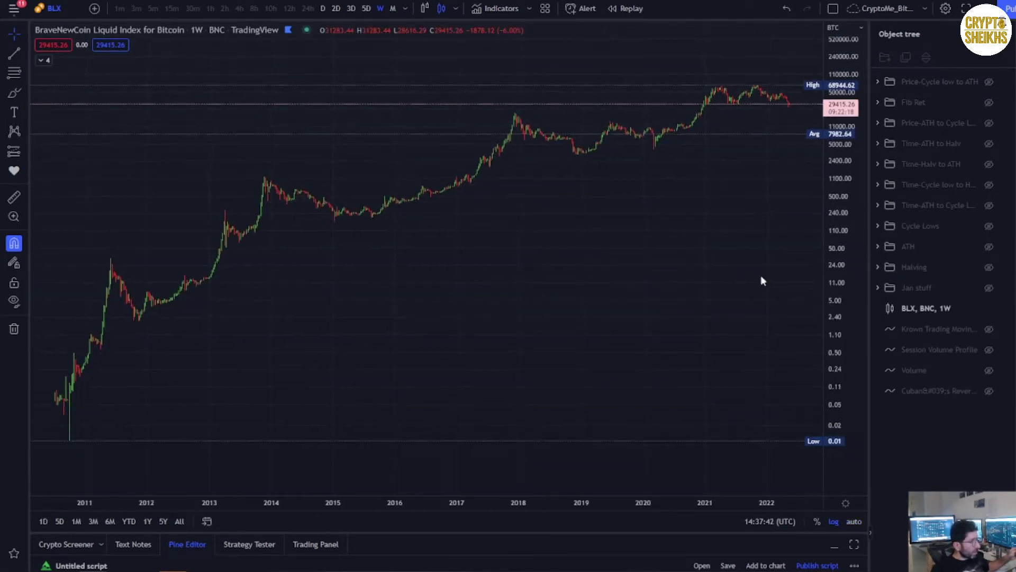
scroll(760, 274, "down", 2)
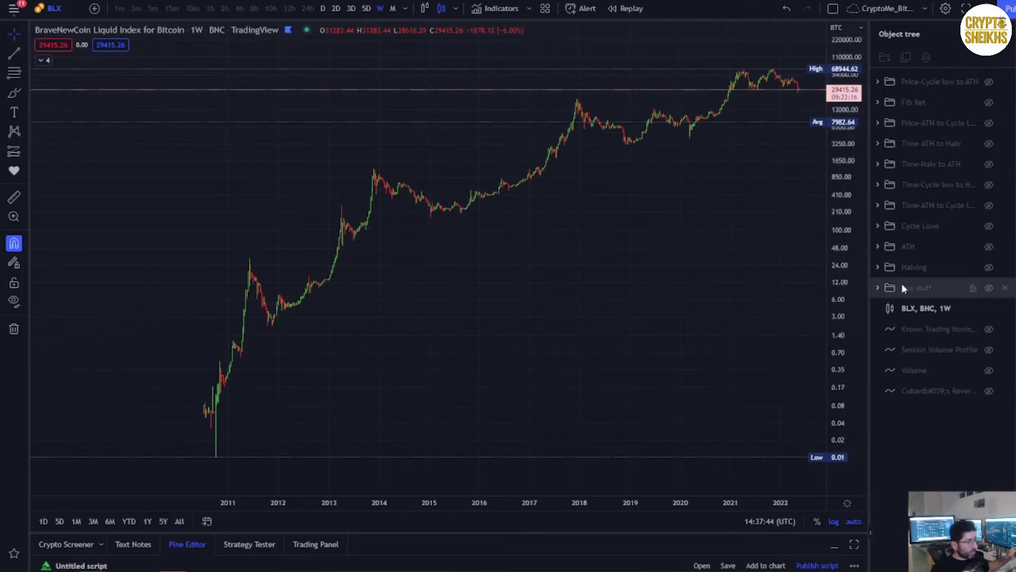
left_click(987, 267)
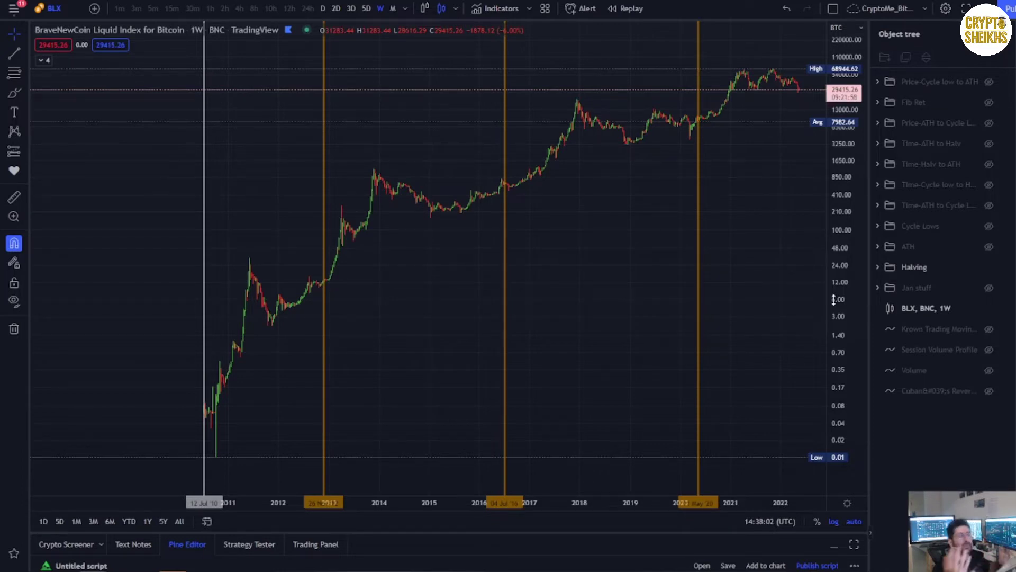
left_click(324, 368)
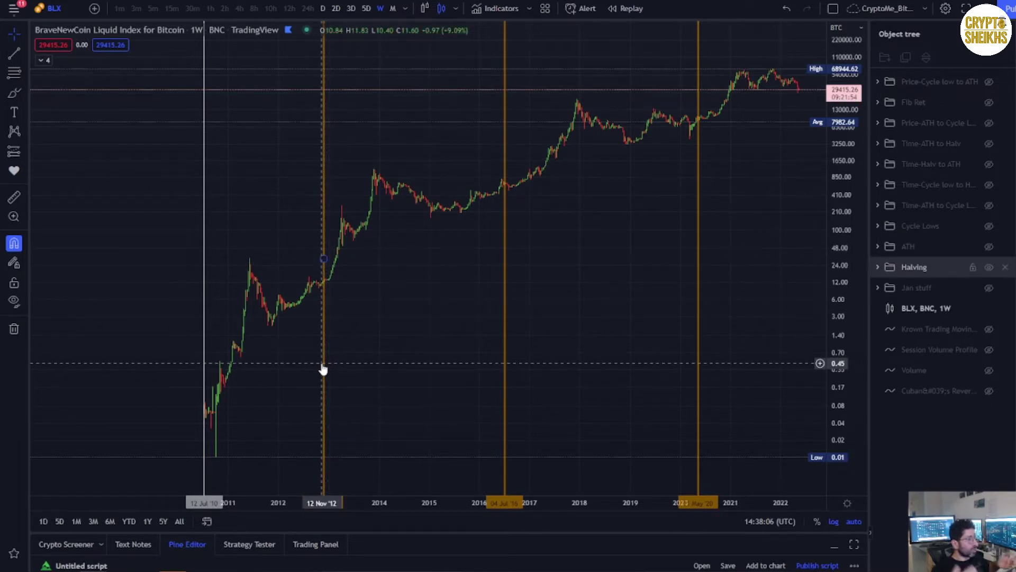
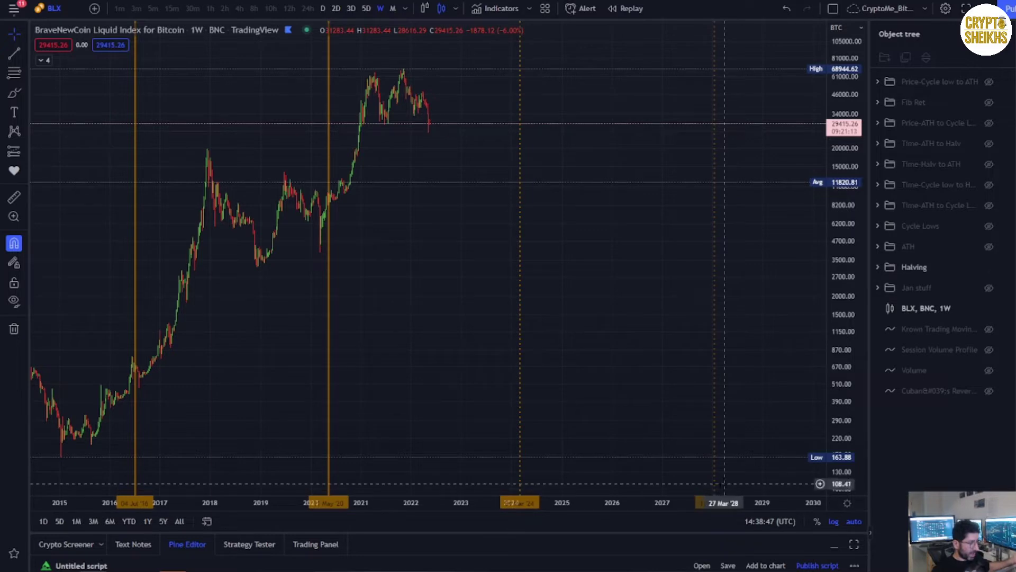
left_click(716, 485)
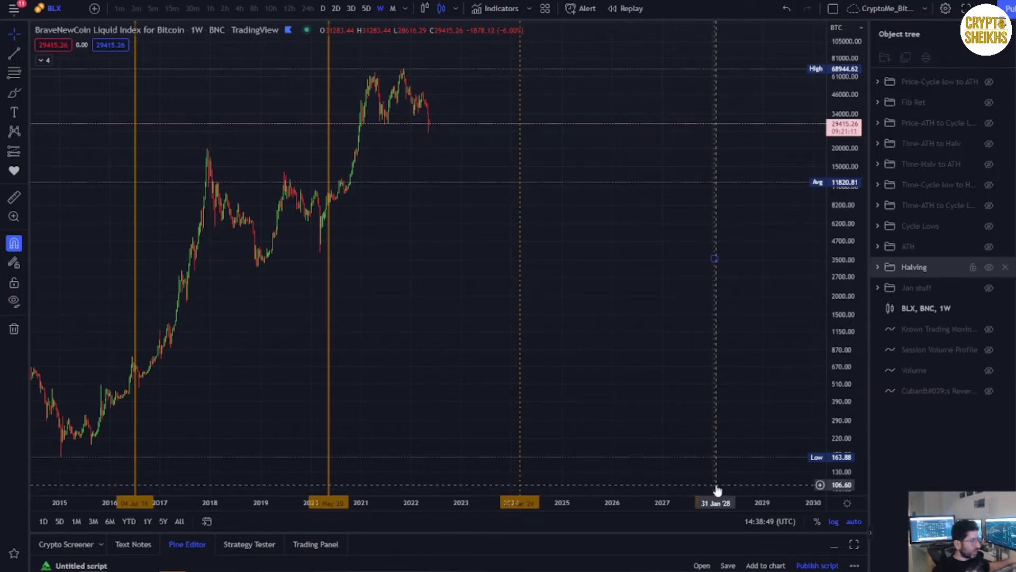
left_click_drag(626, 385, 775, 350)
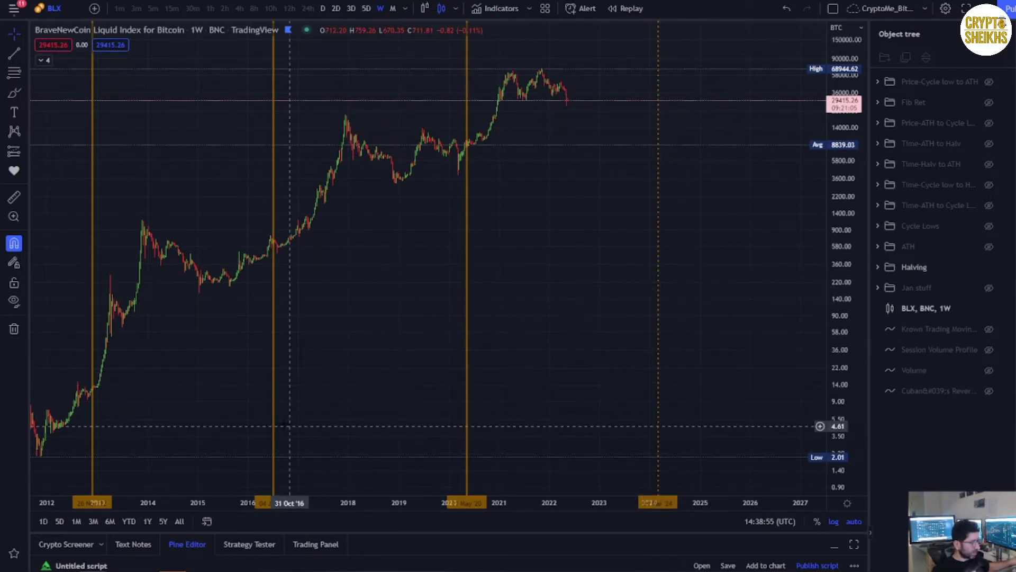
left_click_drag(431, 327, 554, 316)
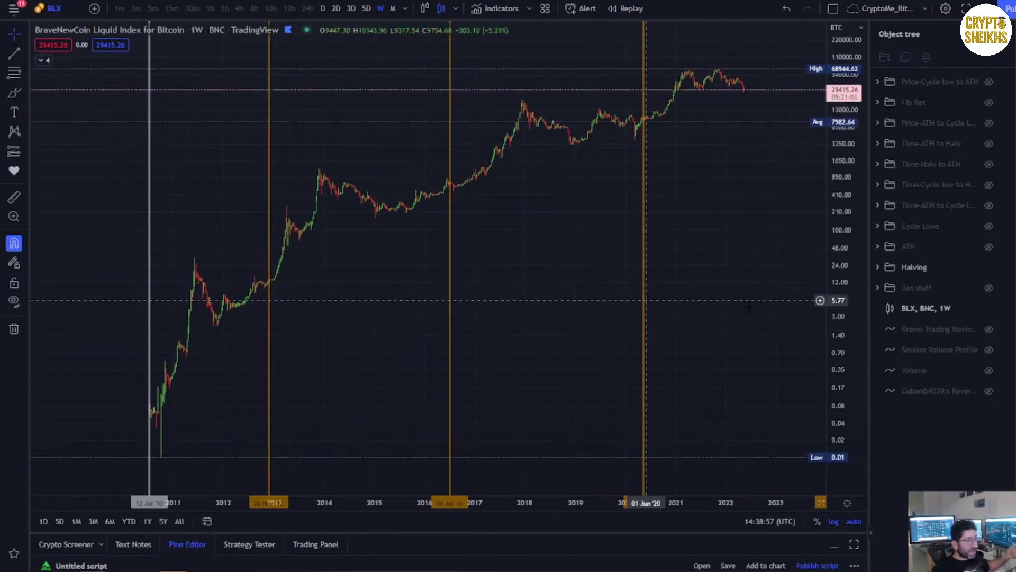
Show the ATH drawings and examine the all-time-high lines and price labels from 2011 to 2021.
left_click(988, 247)
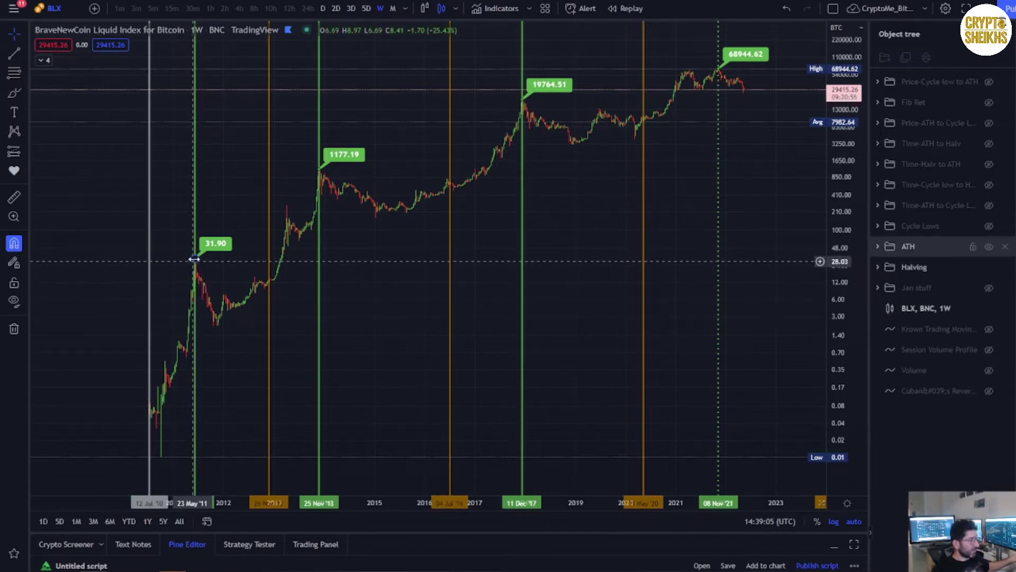
left_click_drag(195, 259, 197, 260)
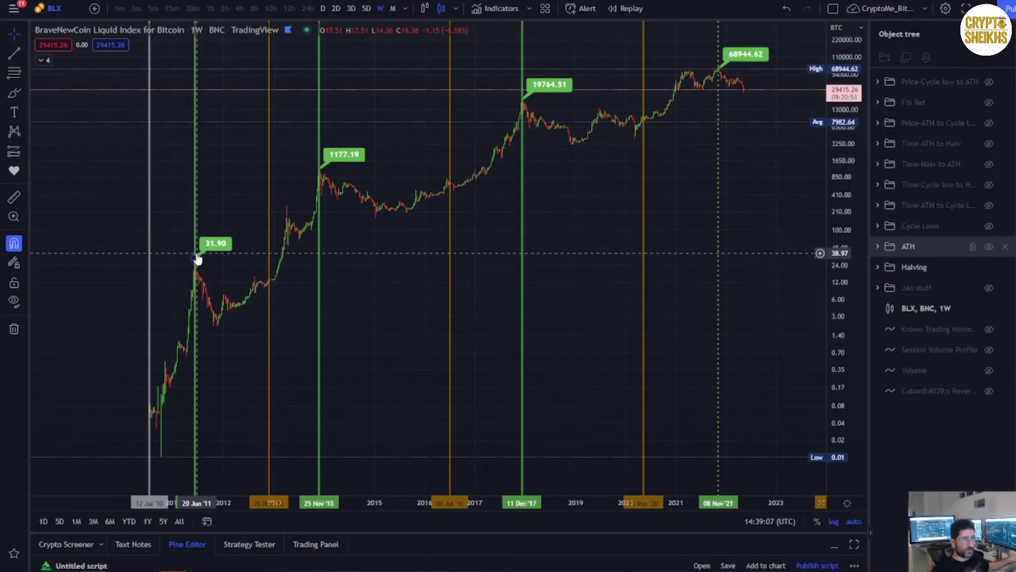
left_click_drag(198, 259, 195, 259)
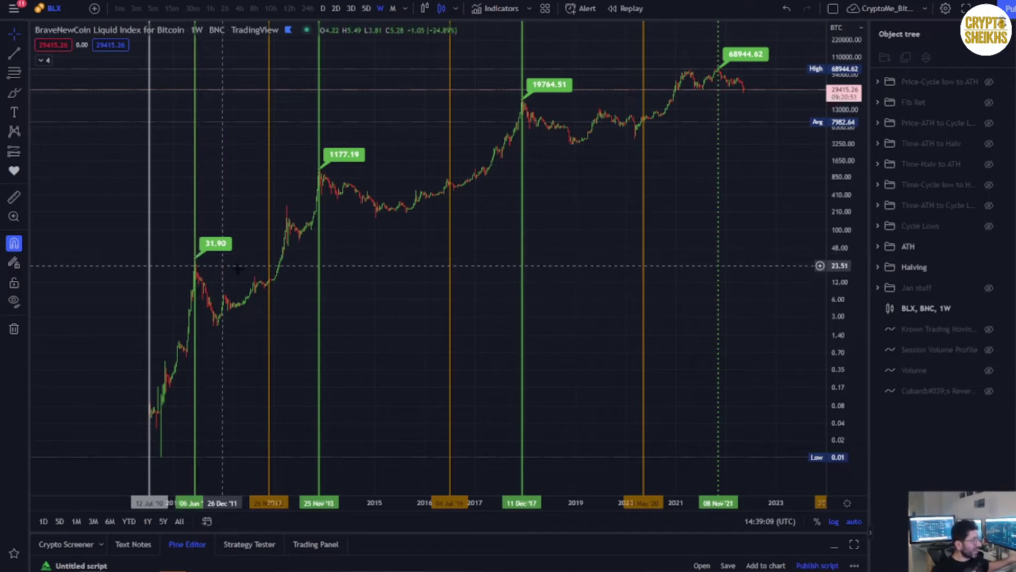
left_click_drag(319, 259, 320, 349)
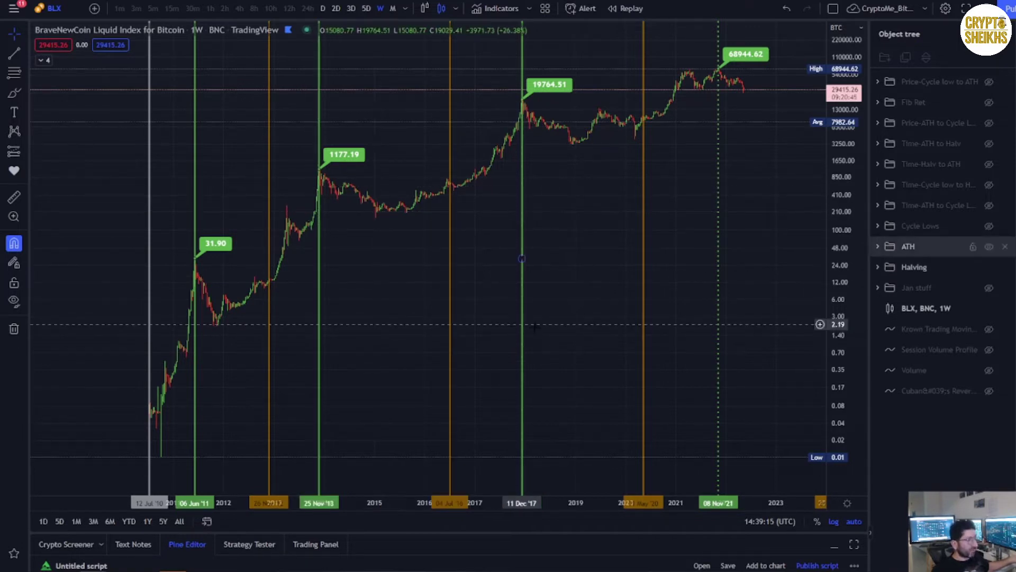
left_click(524, 331)
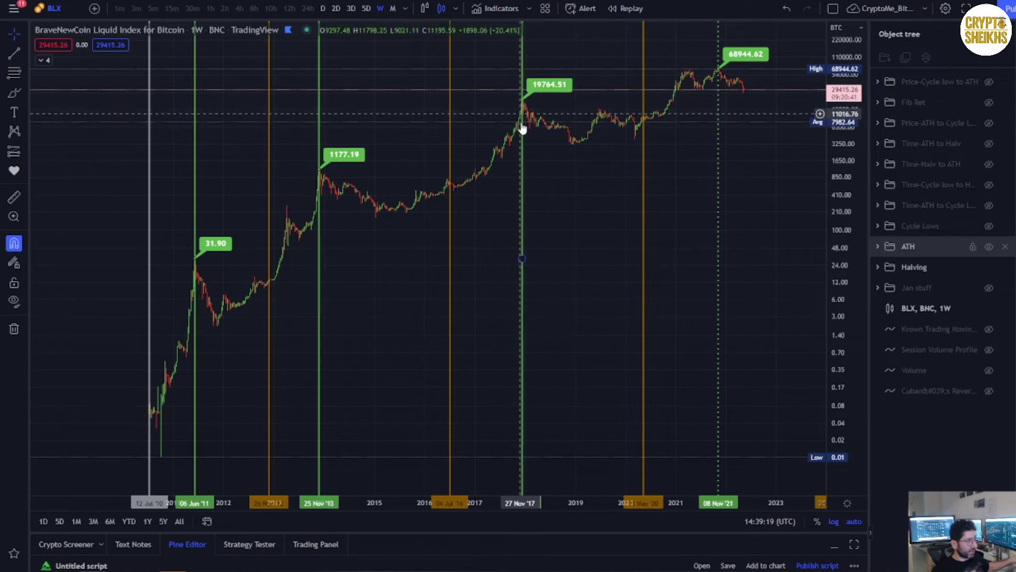
left_click(503, 159)
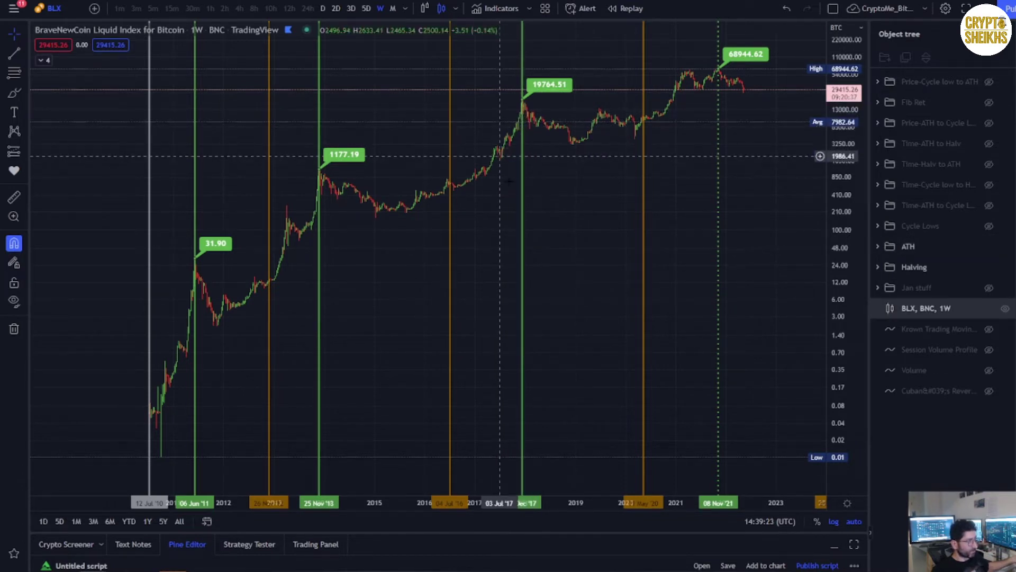
left_click(521, 108)
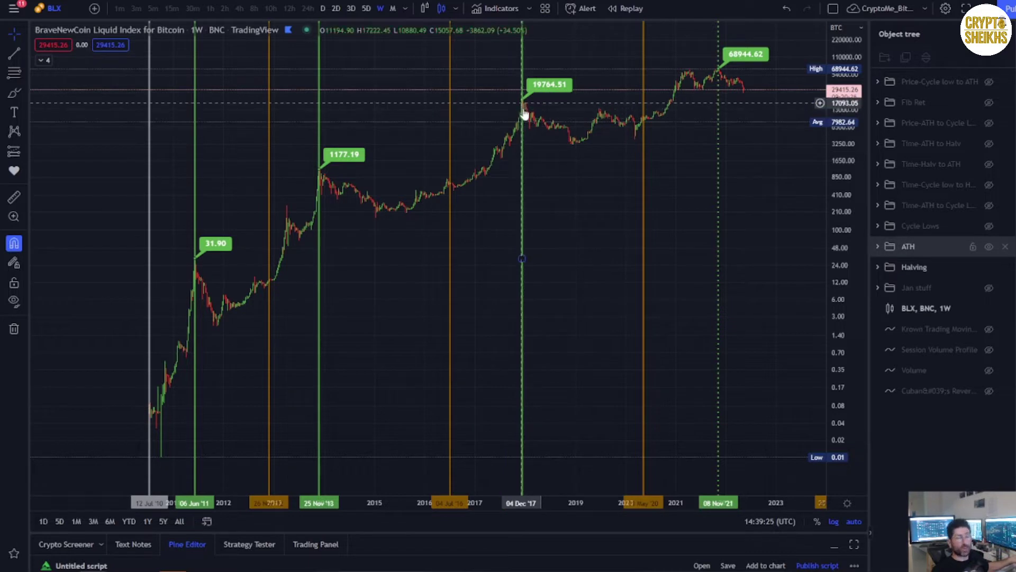
left_click_drag(659, 195, 633, 194)
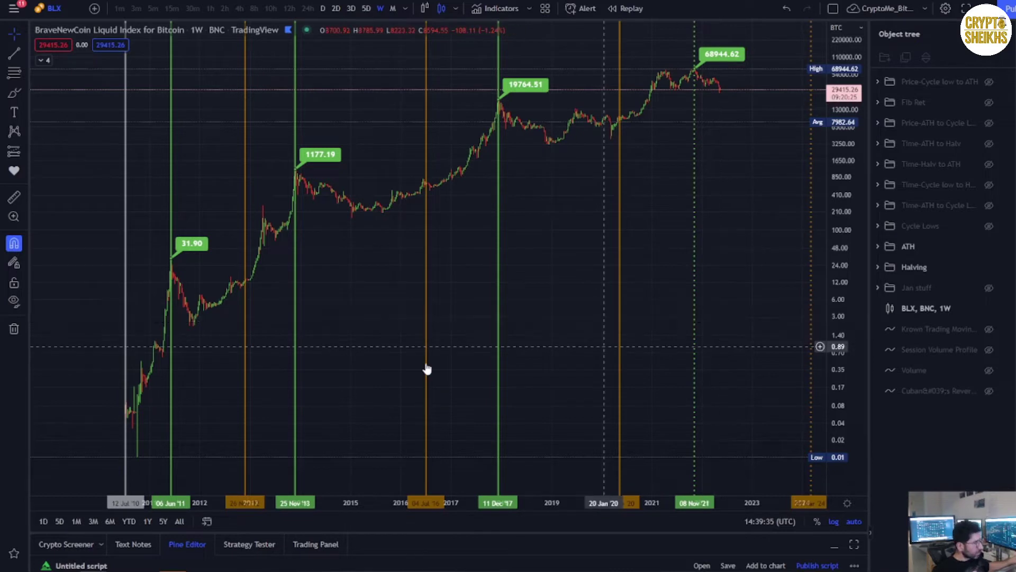
left_click_drag(526, 276, 562, 277)
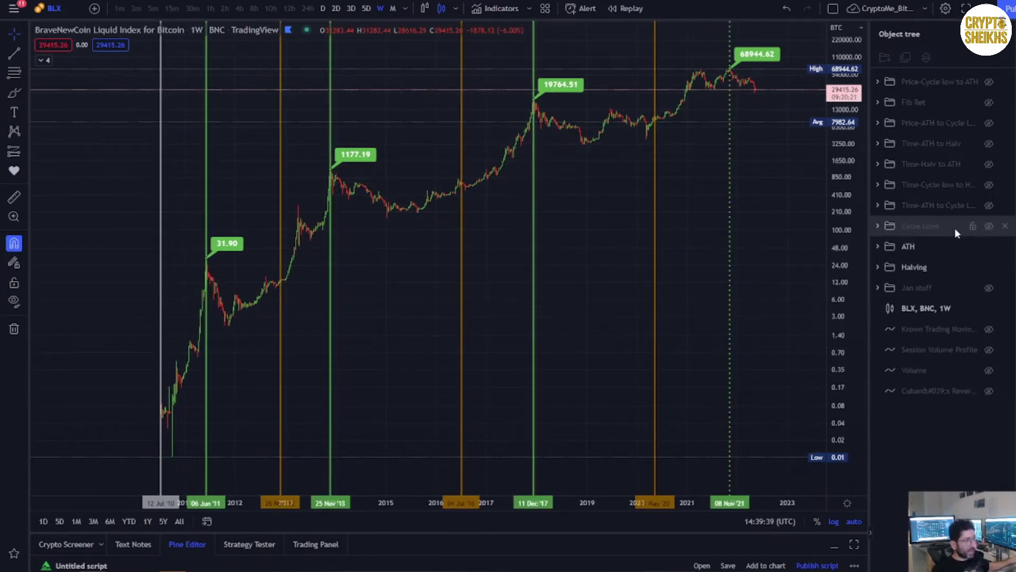
Check the contents of the Cycle Lows group and show its drawings on the chart.
left_click(877, 227)
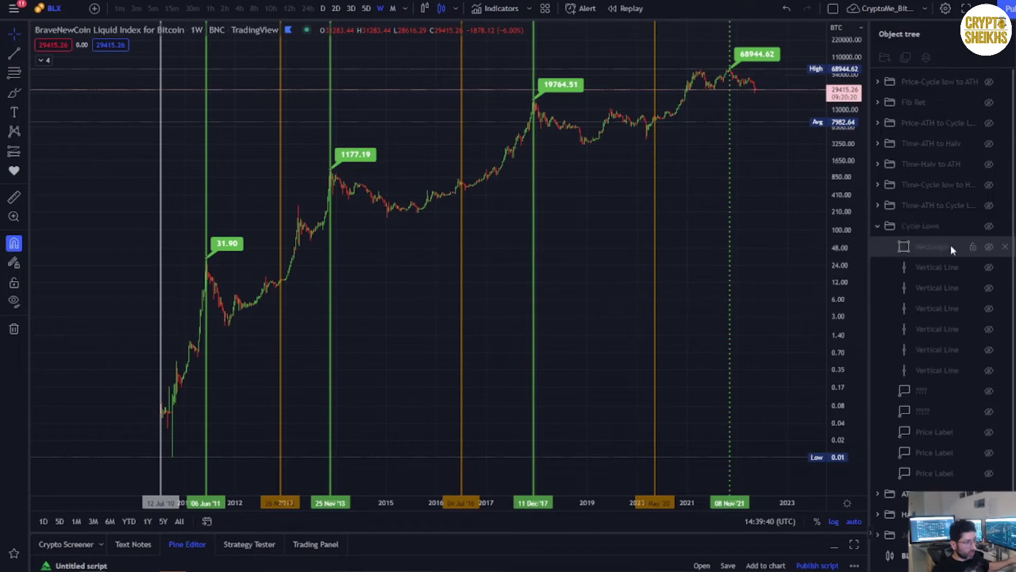
left_click(877, 224)
left_click(878, 224)
left_click(988, 226)
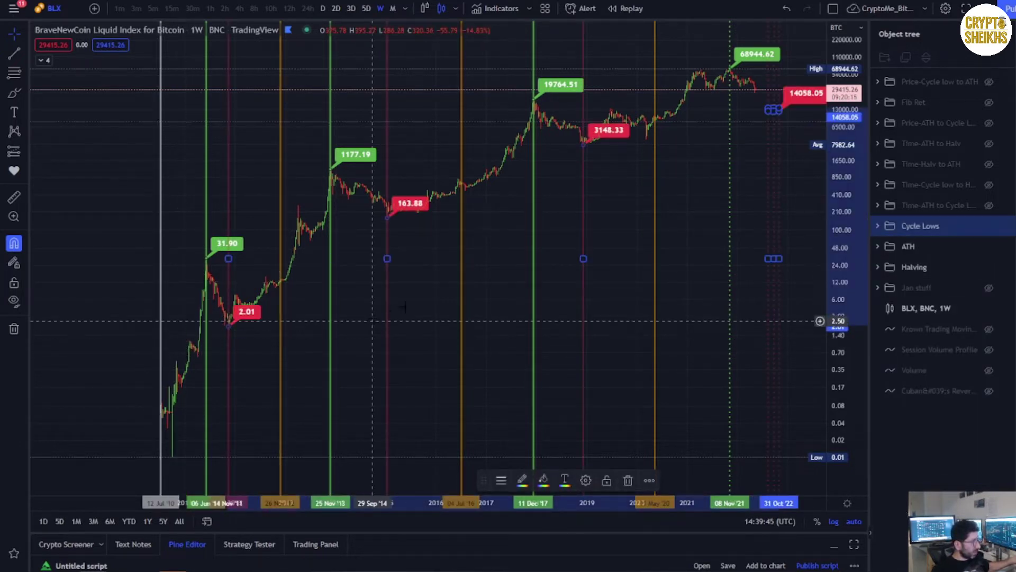
Examine the sequence of halving, all-time-high and cycle-low lines across each Bitcoin market cycle since 2010.
scroll(613, 277, "up", 4)
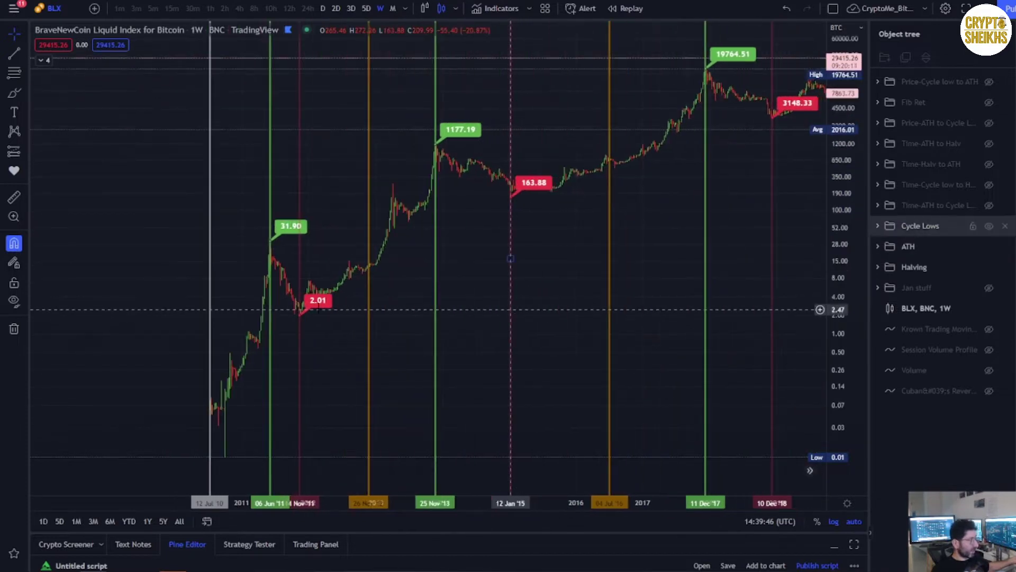
left_click(210, 355)
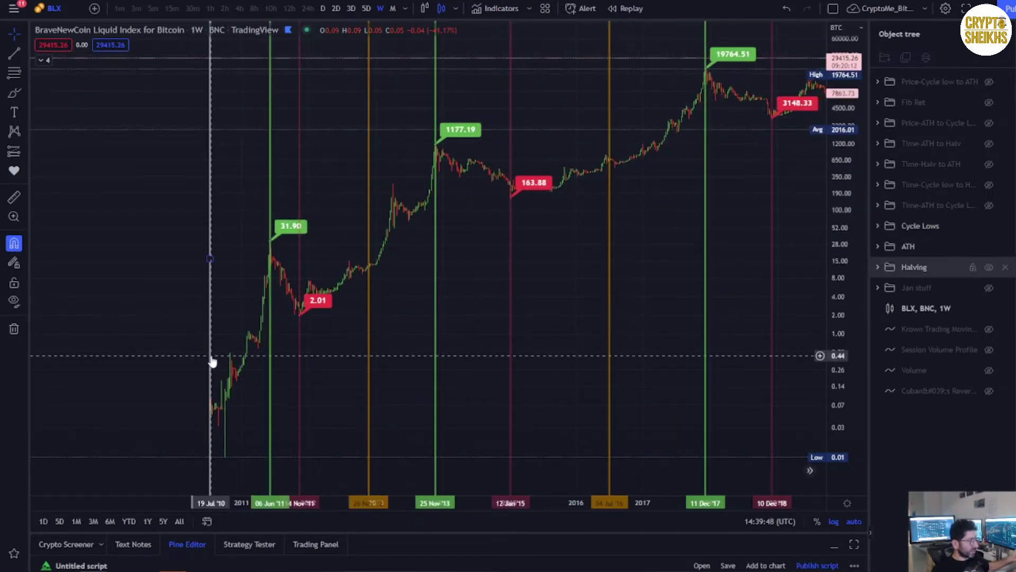
left_click(369, 345)
left_click(401, 248)
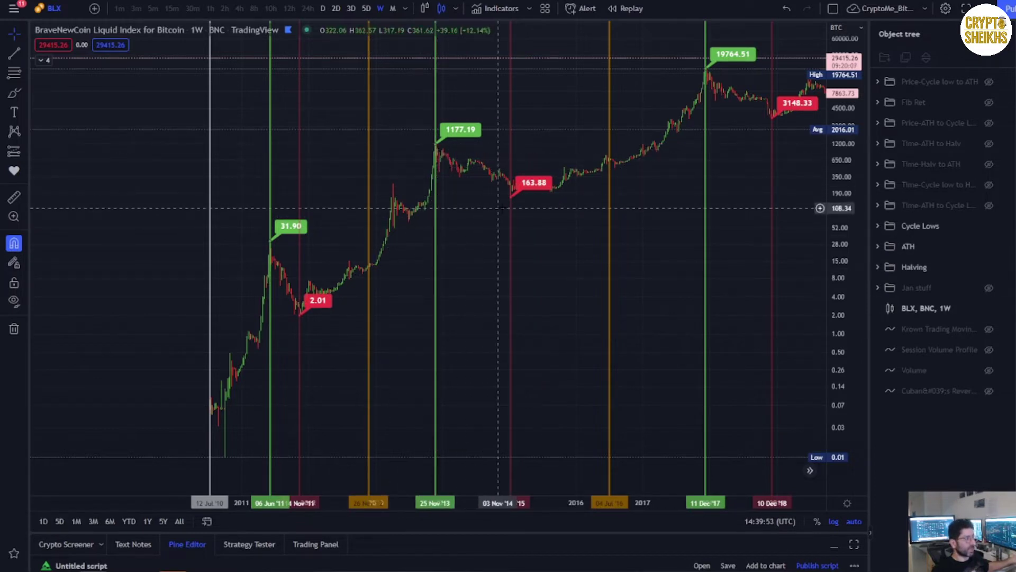
left_click(369, 270)
left_click(426, 266)
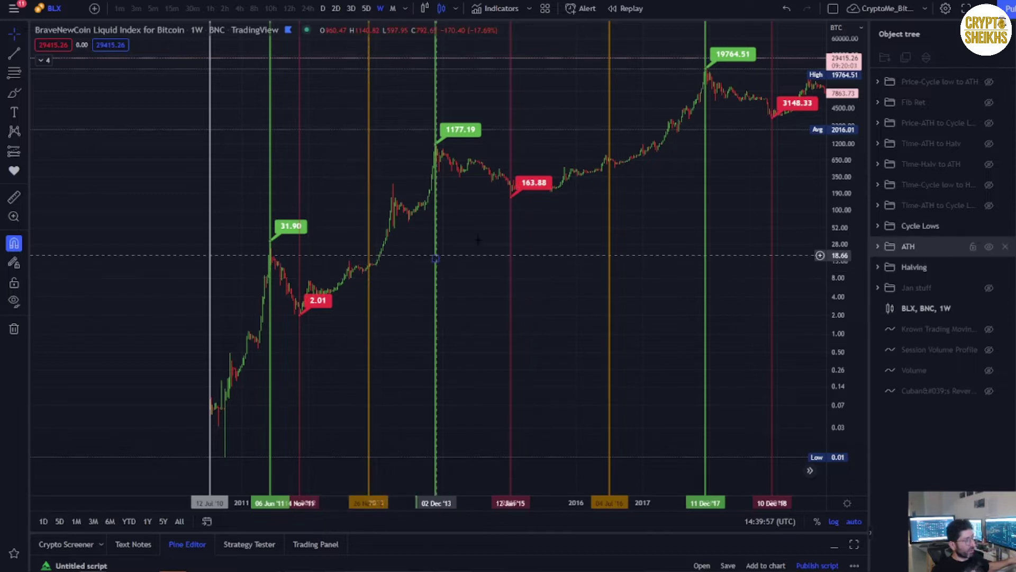
left_click(511, 200)
left_click(517, 195)
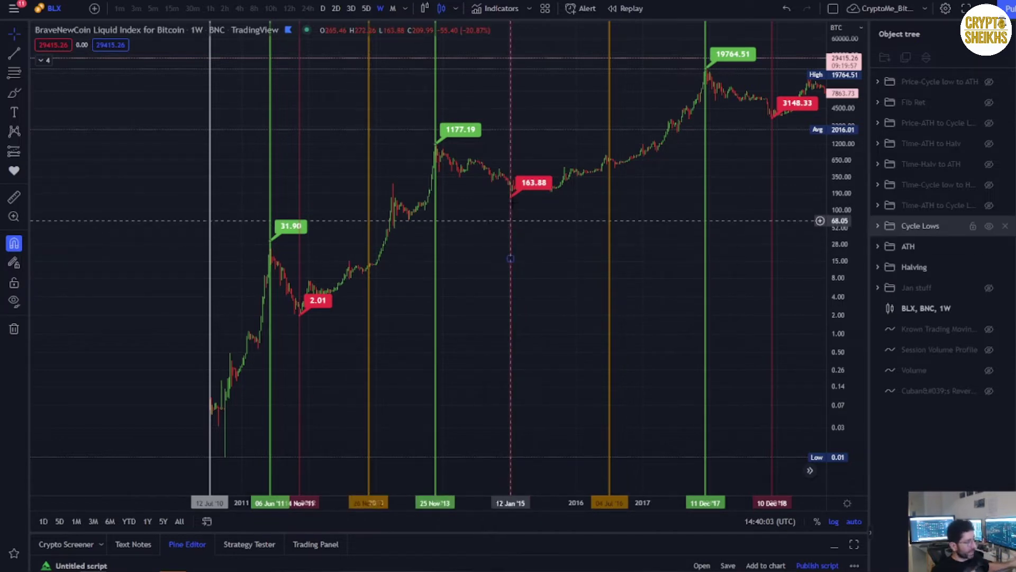
left_click_drag(688, 240, 499, 261)
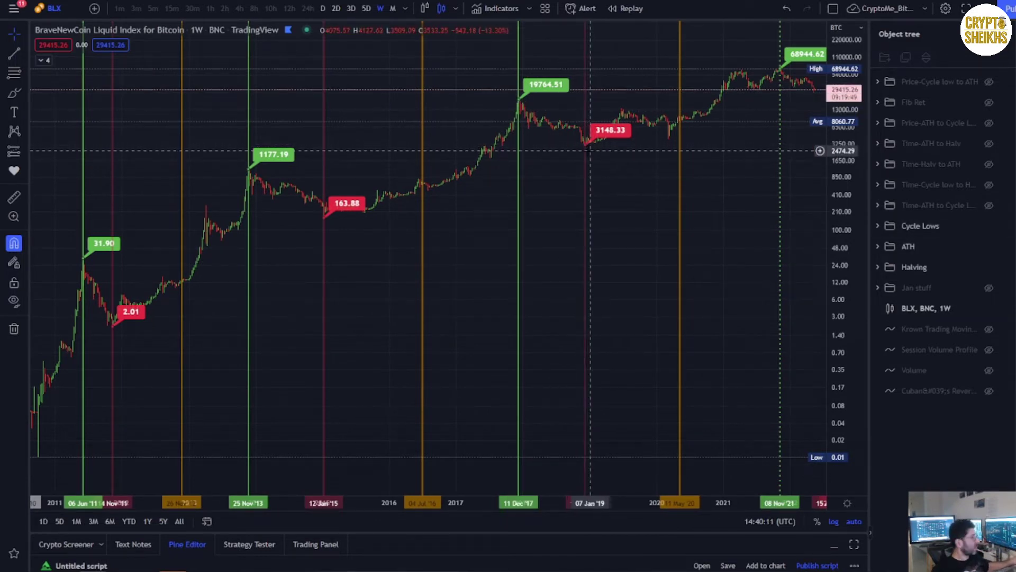
Hide the Cycle Lows drawings and circle the 2018 low, the 2015 low and an area below the current price with brush strokes.
left_click_drag(593, 190, 624, 196)
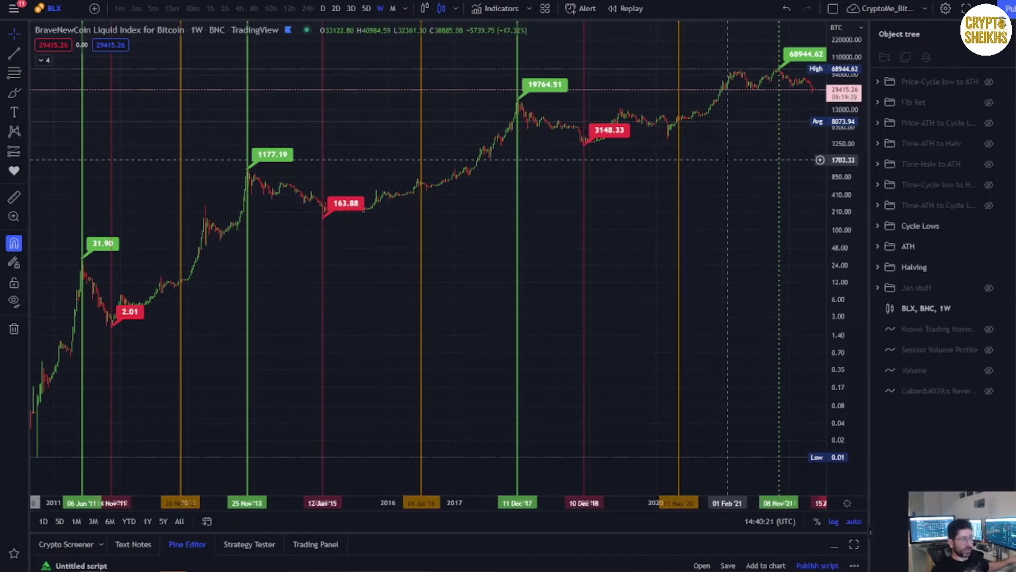
left_click_drag(731, 167, 611, 168)
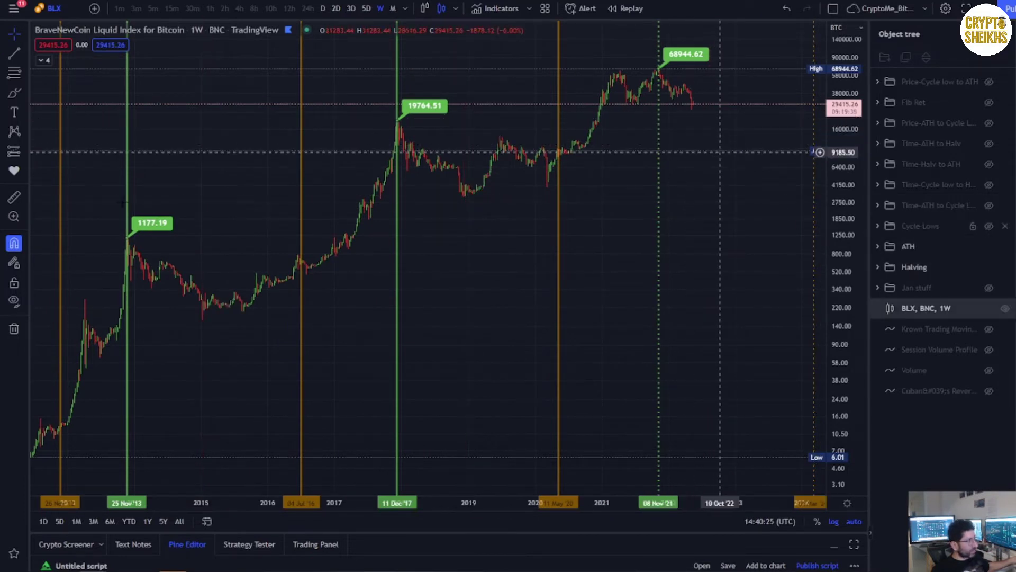
left_click(14, 93)
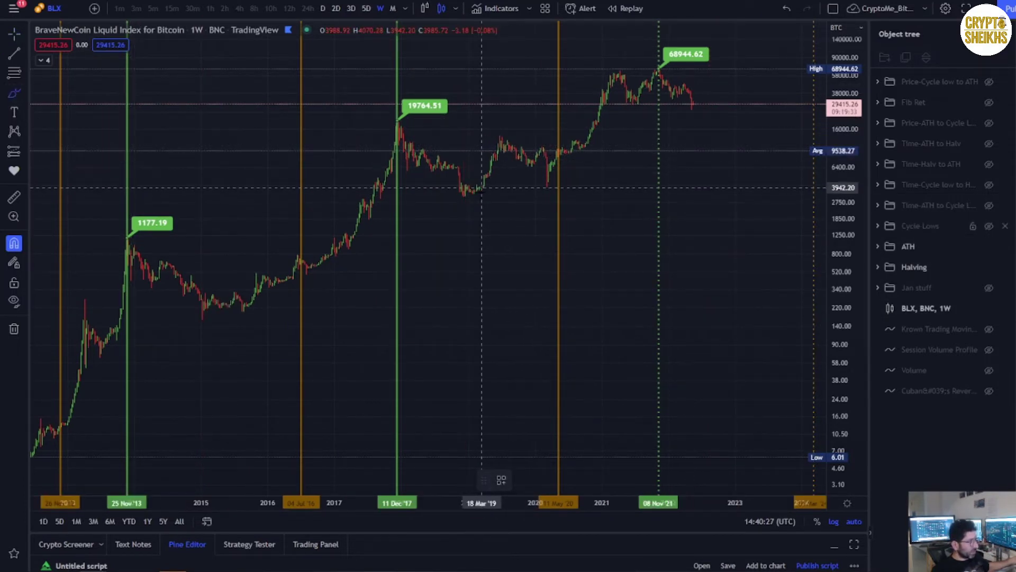
left_click_drag(473, 189, 468, 191)
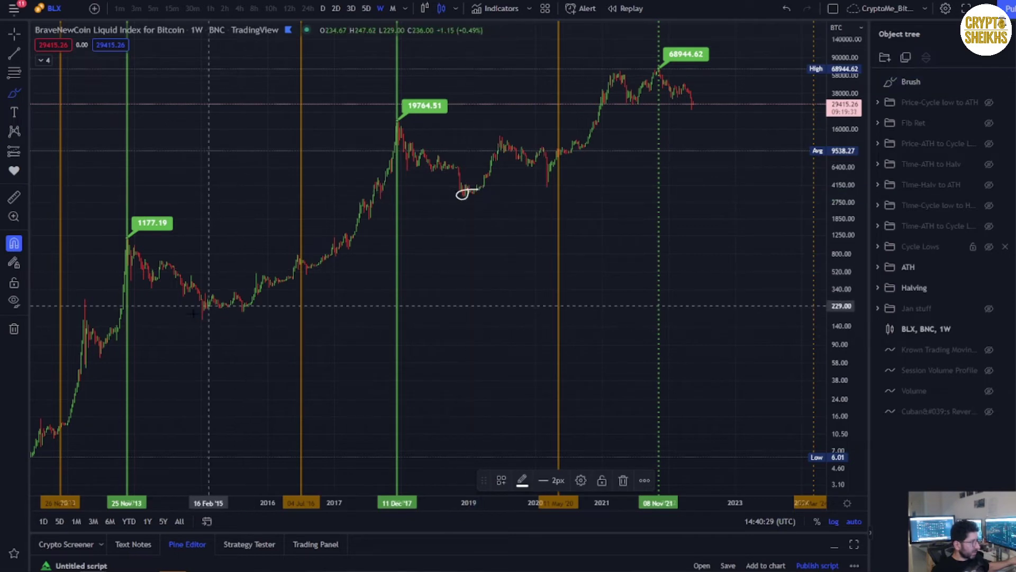
mouse_move(207, 306)
left_mouse_down()
mouse_move(198, 327)
mouse_move(234, 311)
left_mouse_up()
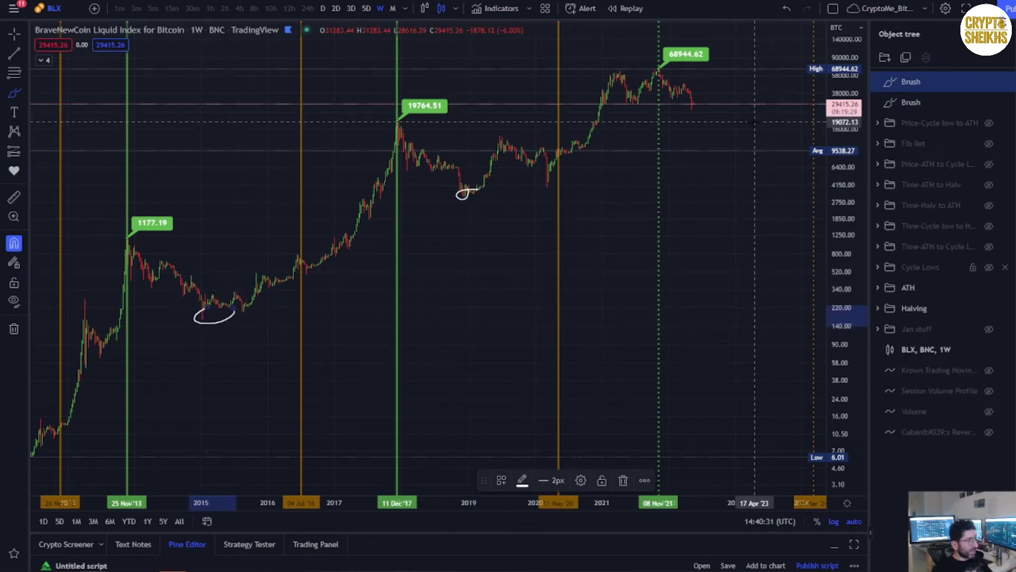
mouse_move(755, 121)
left_mouse_down()
mouse_move(704, 132)
mouse_move(756, 122)
left_mouse_up()
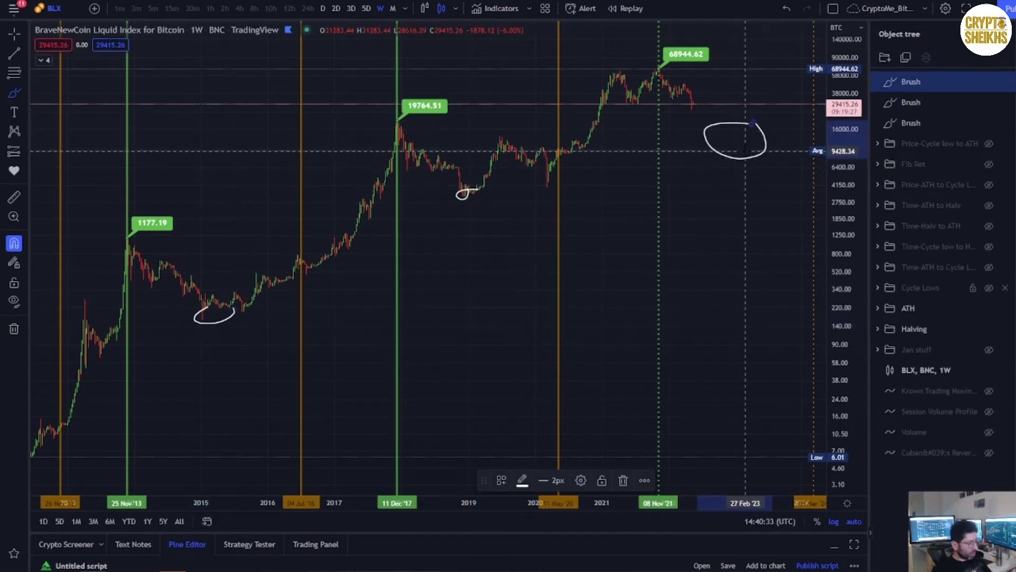
Undo the three brush circles around the past and possible future cycle lows.
key("ctrl+z")
key("ctrl+z")
key("ctrl+z")
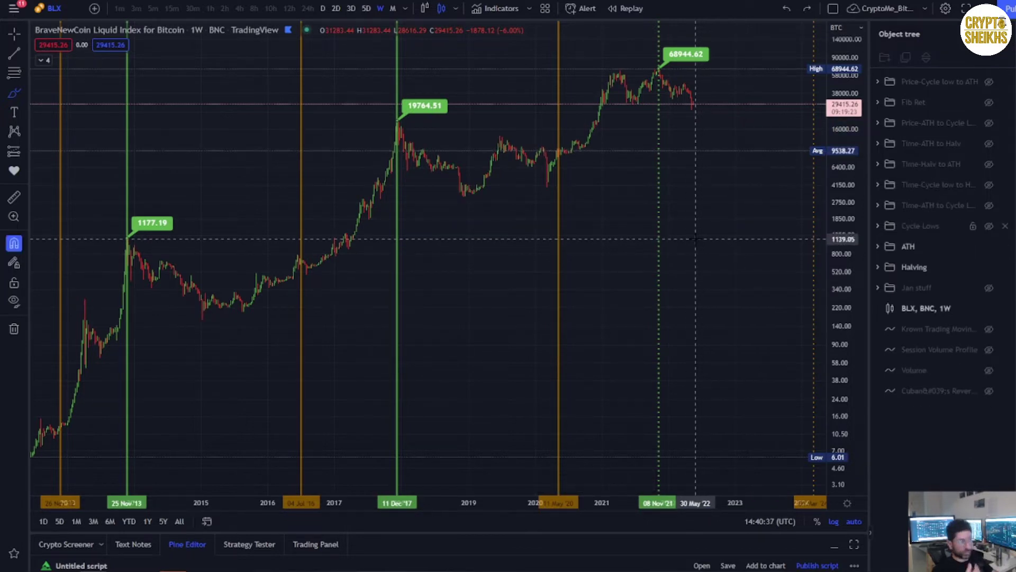
Show the Time-ATH to Cycle Lows date ranges on the chart, back to the 2011 cycle.
left_click(988, 206)
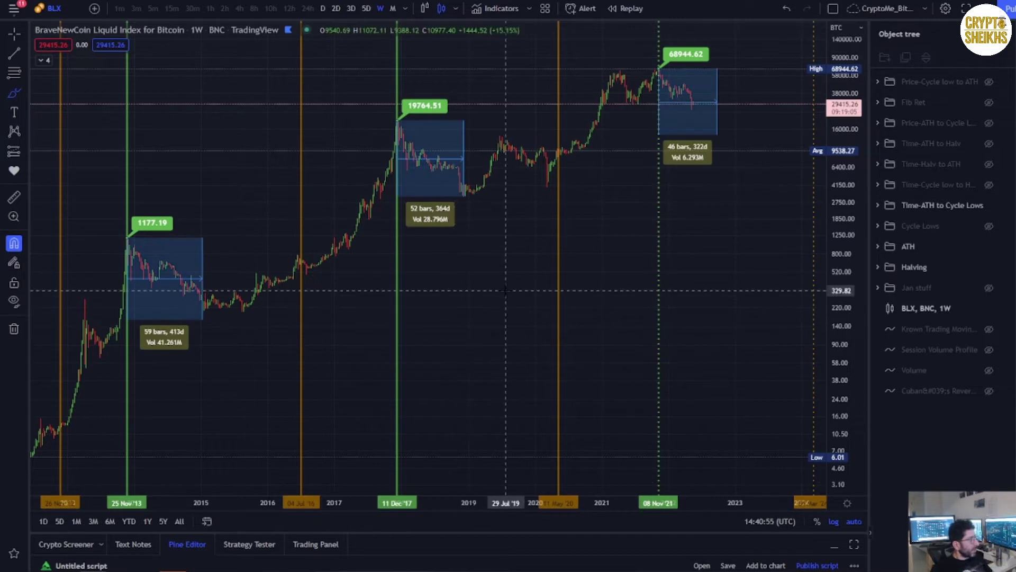
left_click_drag(463, 355, 603, 307)
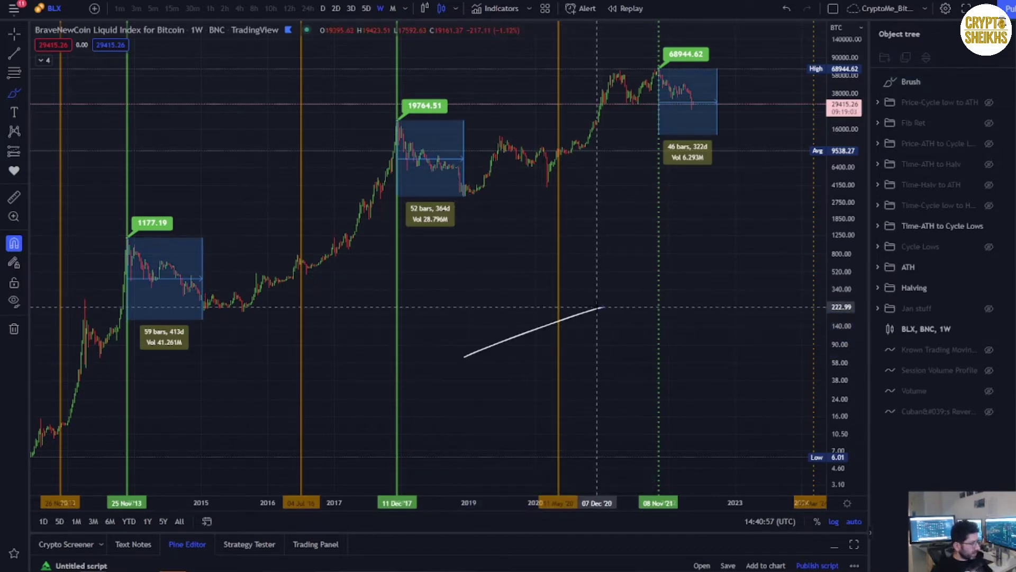
key("ctrl+z")
mouse_move(524, 313)
left_mouse_down()
mouse_move(646, 245)
mouse_move(747, 228)
left_mouse_up()
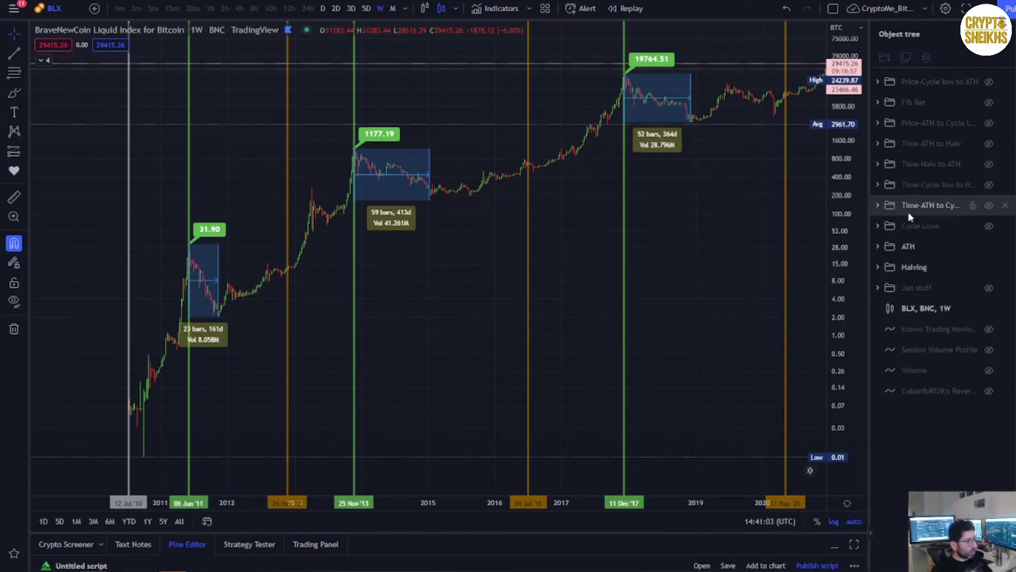
Show the Cycle Lows drawings again, keeping the group's two question-mark labels hidden.
left_click(875, 225)
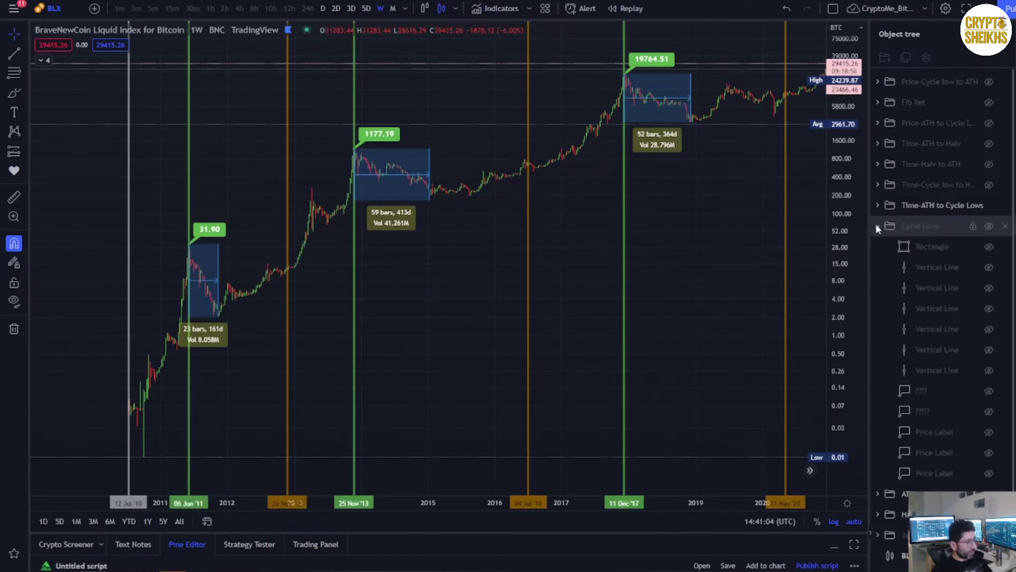
left_click(988, 226)
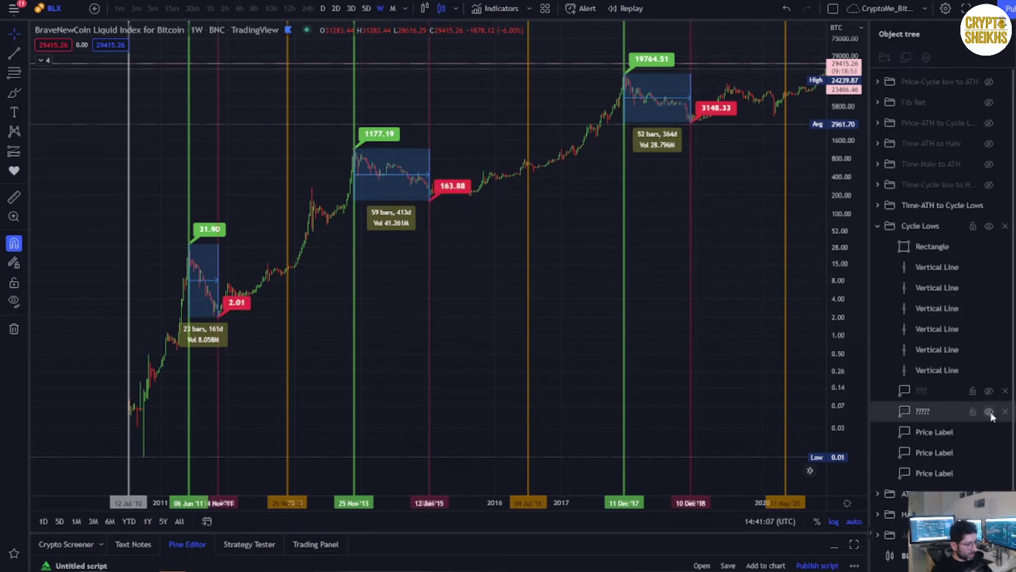
left_click(877, 225)
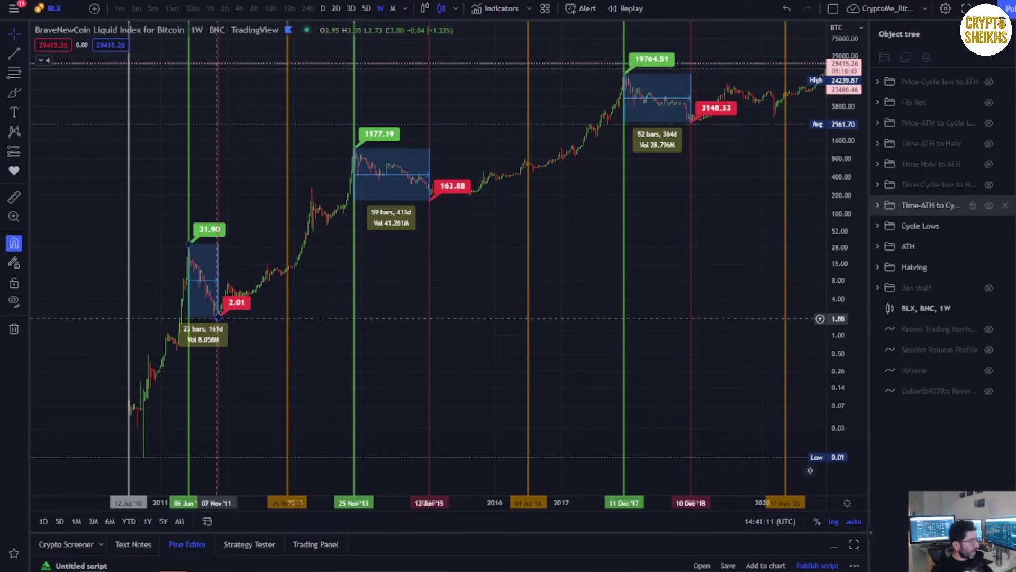
Examine the time from each all-time high to its cycle low since 2011, including the projected low zone after November 2021.
left_click_drag(333, 320, 415, 284)
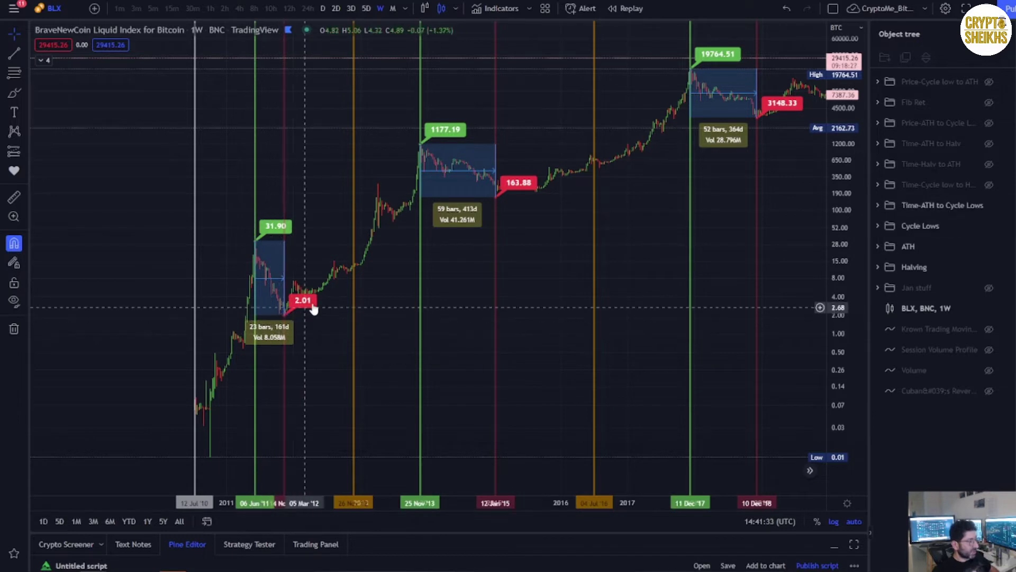
left_click_drag(351, 290, 290, 276)
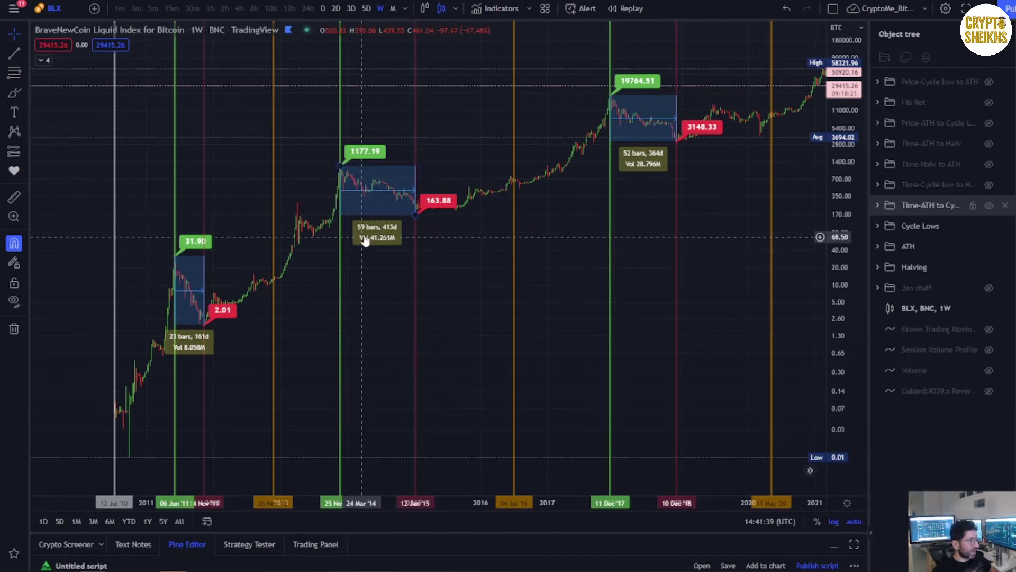
left_click_drag(386, 244, 301, 294)
left_click(492, 123)
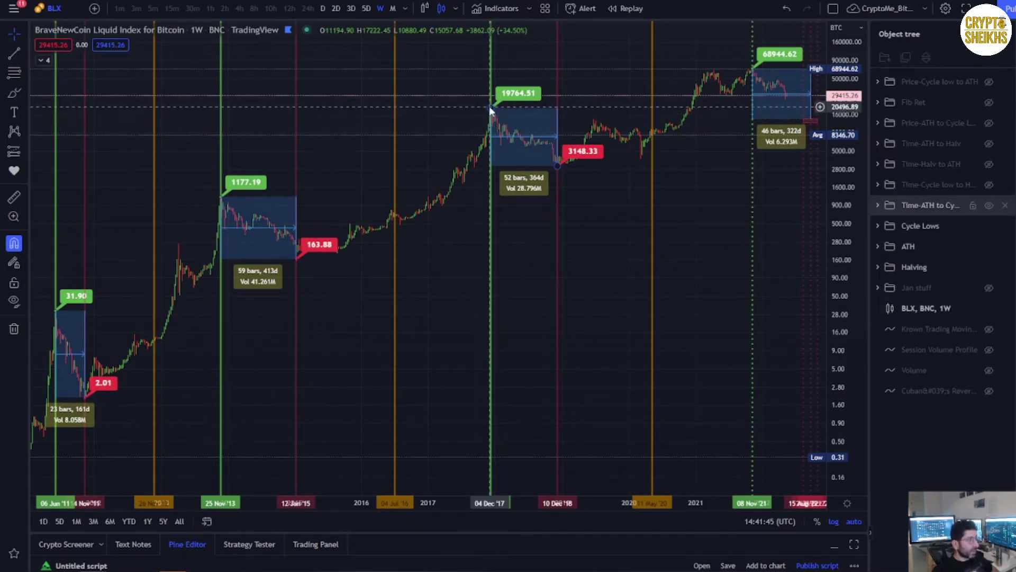
key("Escape")
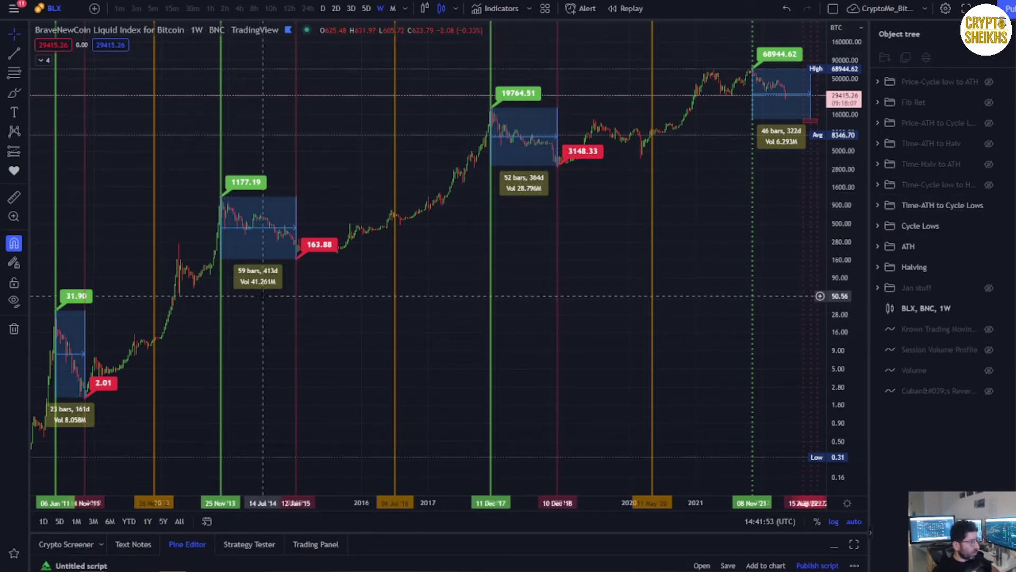
left_click_drag(530, 217, 402, 243)
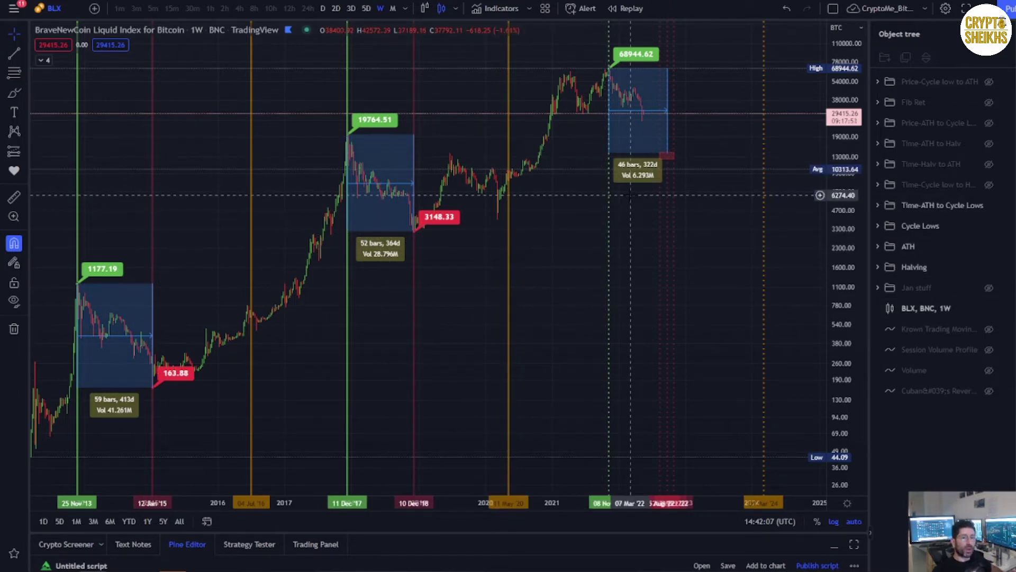
scroll(629, 196, "up", 5)
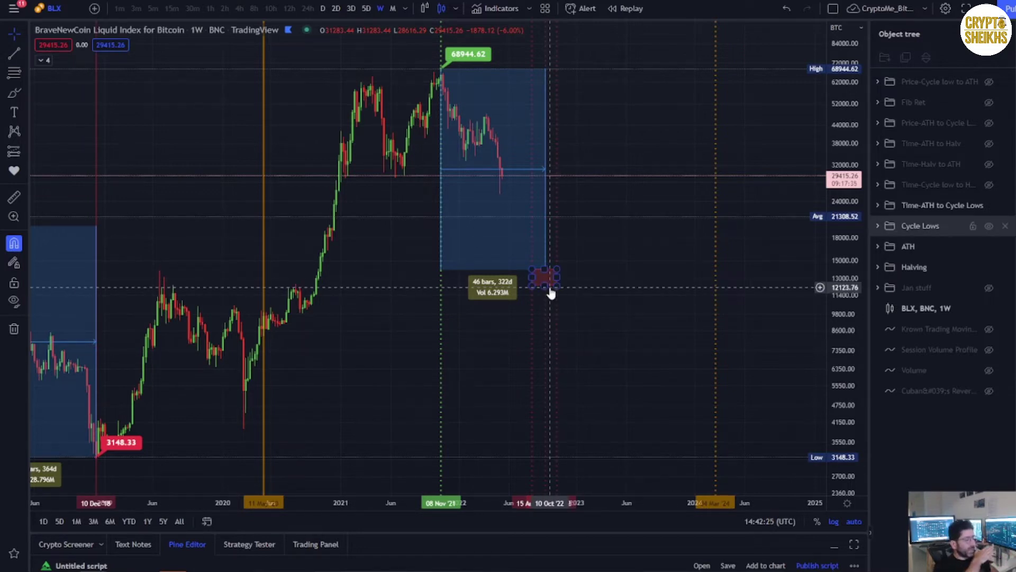
scroll(574, 317, "down", 6)
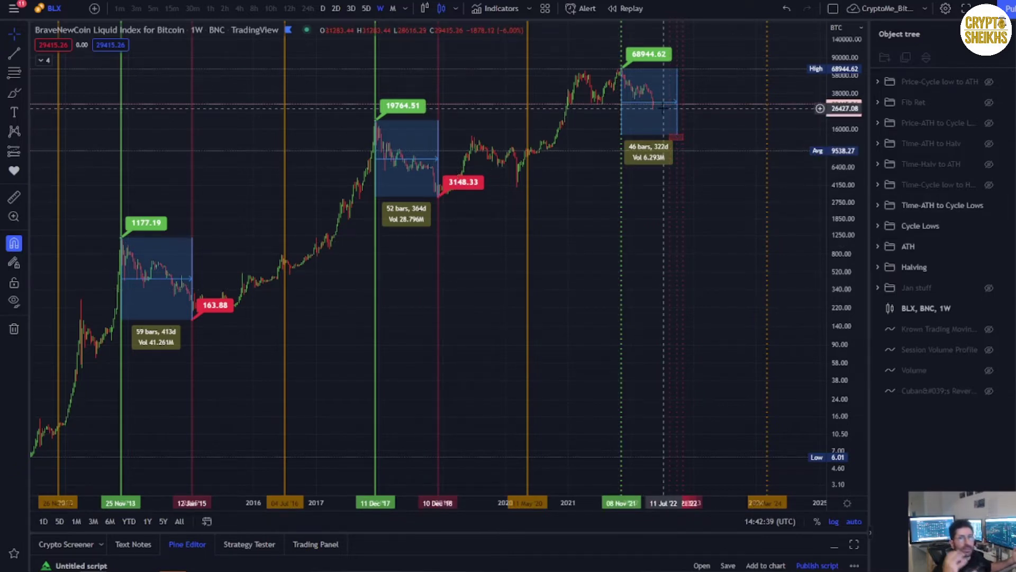
scroll(663, 108, "up", 5)
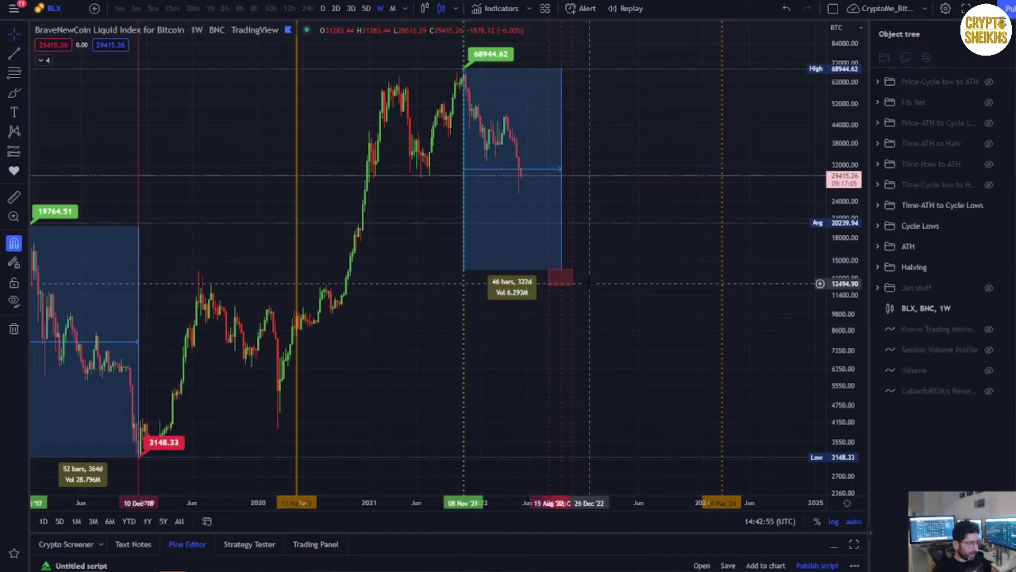
scroll(589, 283, "down", 4)
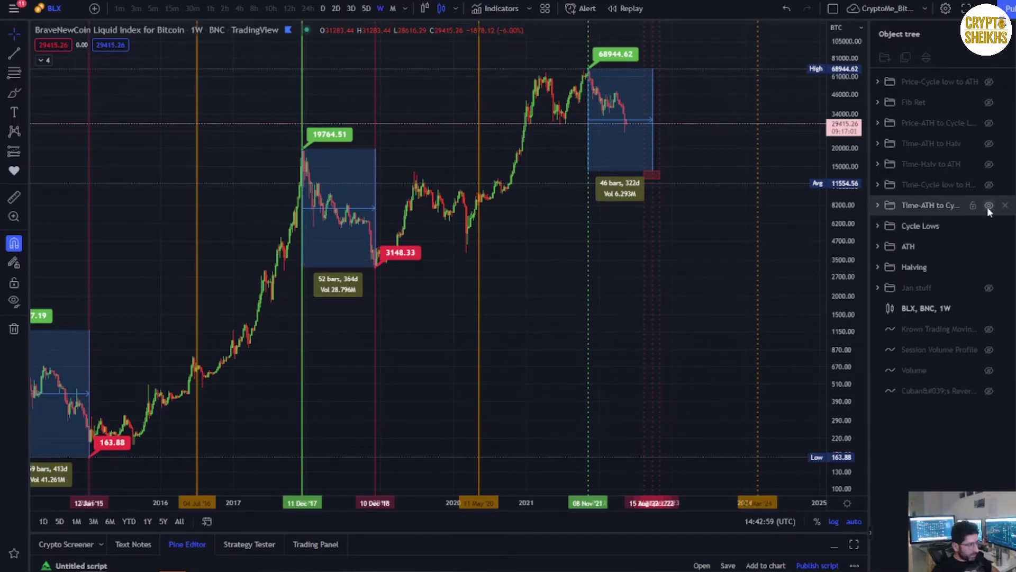
Replace the Time-ATH to Cycle Lows drawings with the Time-Cycle low to Halving ones and examine the range for each cycle.
left_click(987, 206)
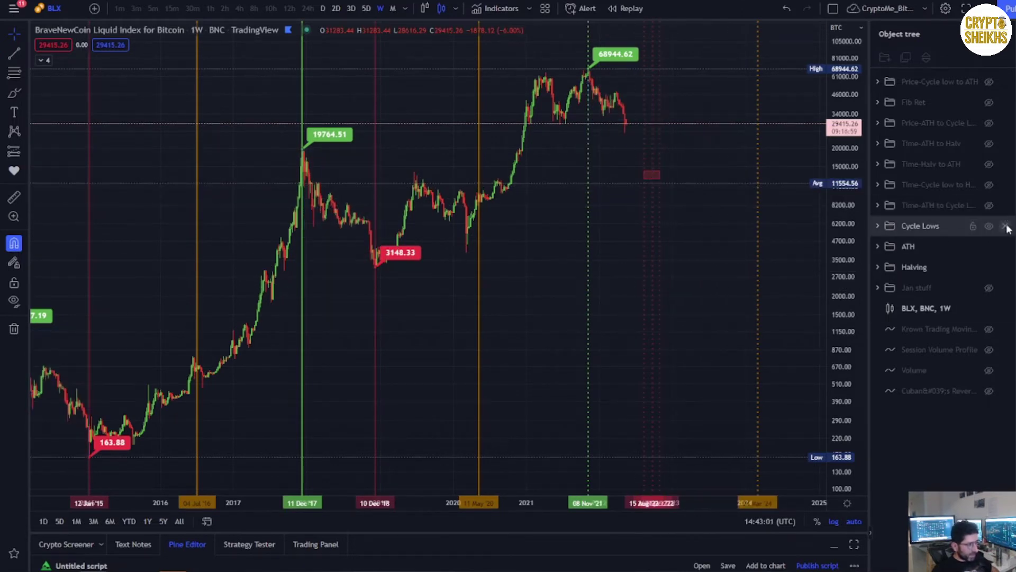
left_click(987, 184)
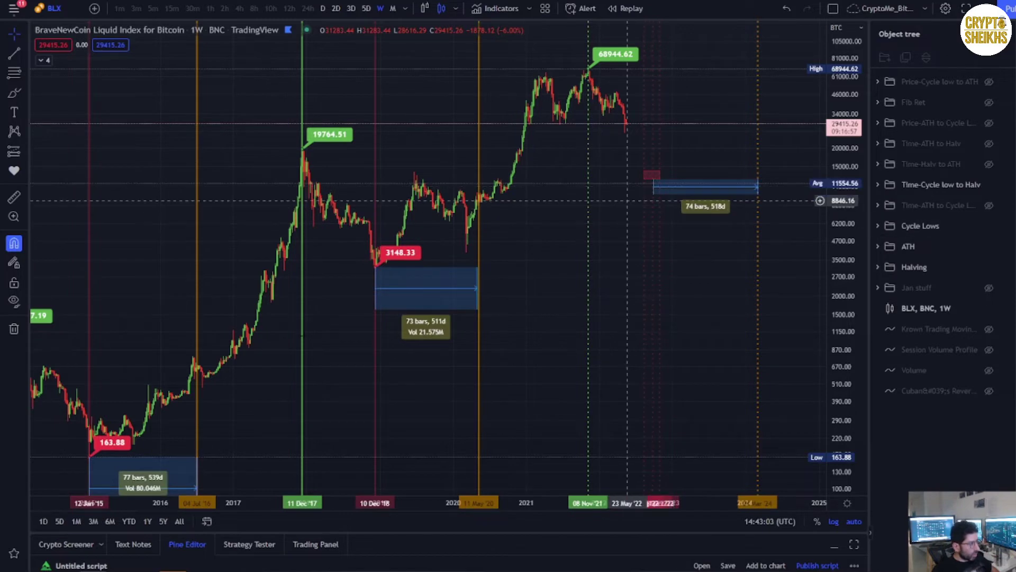
scroll(419, 301, "down", 3)
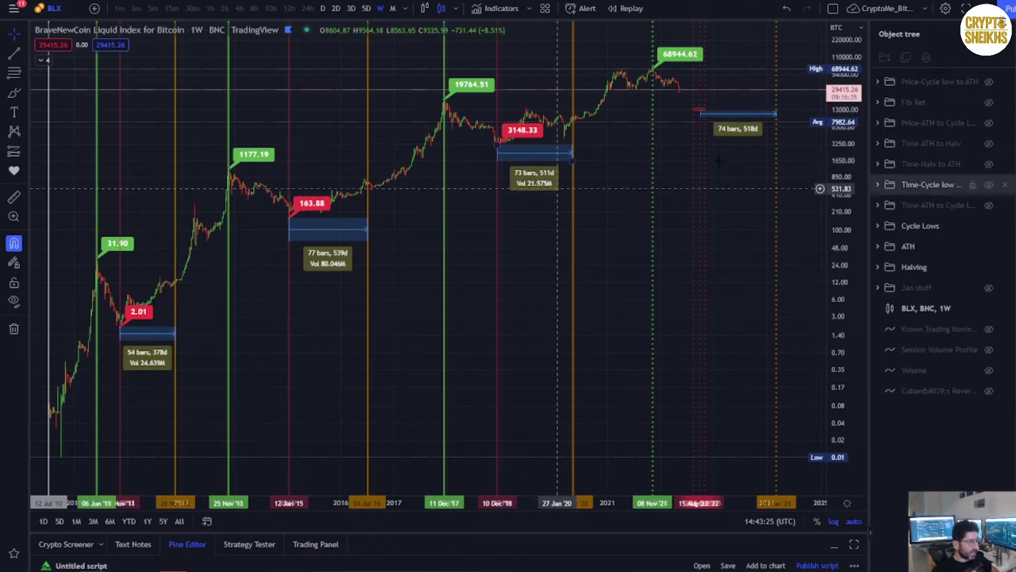
scroll(609, 196, "up", 4)
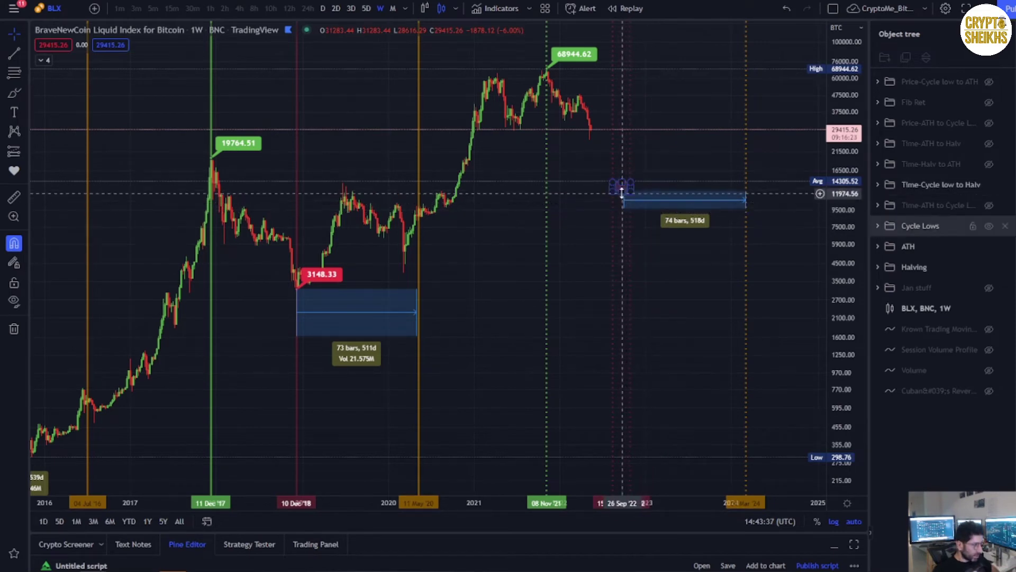
Move the start of the projected cycle-low-to-halving date range to 26 Sep '22 and lower its start level to about 10861.
left_click(629, 204)
left_click(650, 196)
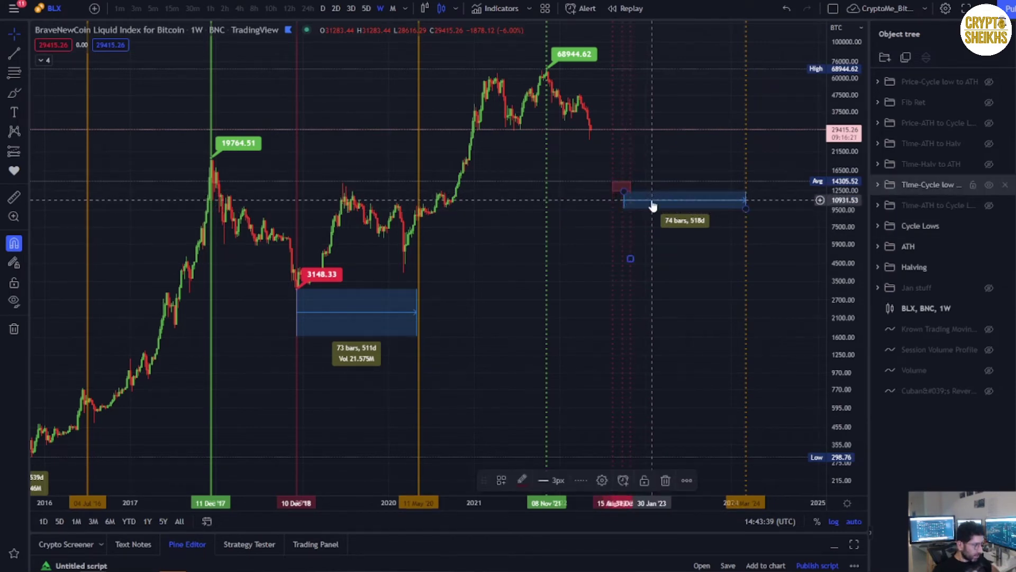
mouse_move(624, 192)
left_mouse_down()
mouse_move(613, 192)
mouse_move(622, 191)
left_mouse_up()
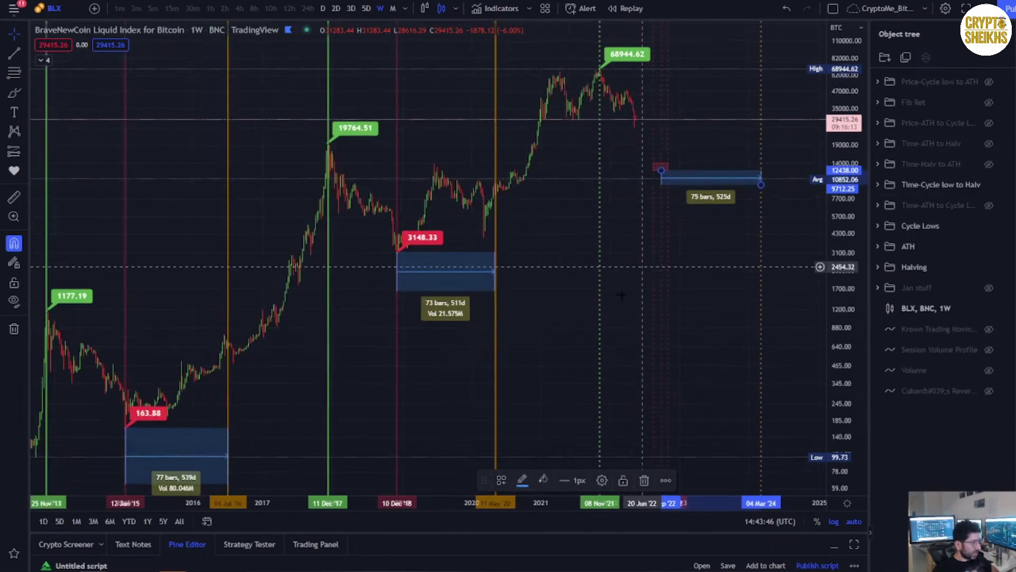
scroll(620, 264, "down", 5)
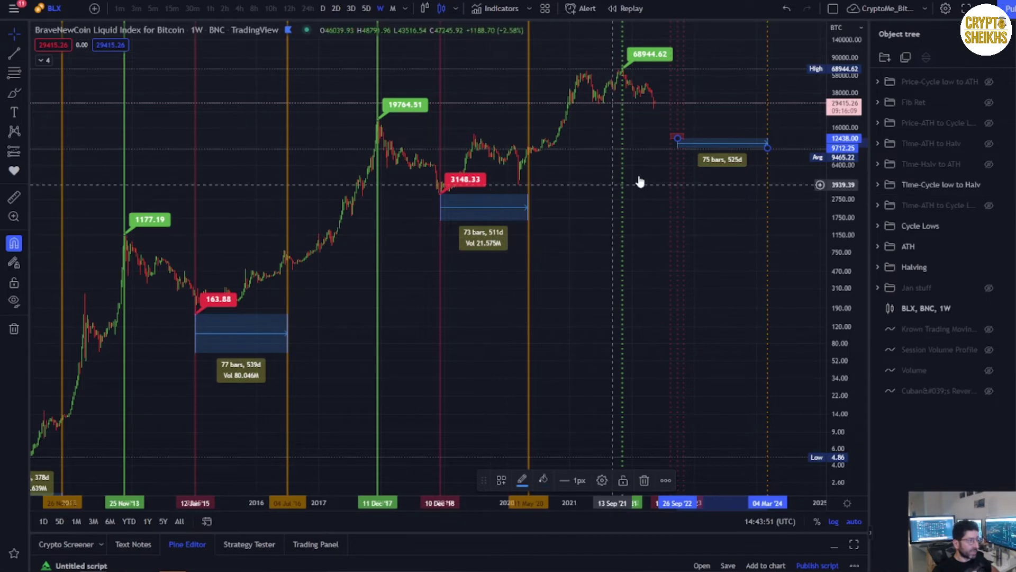
left_click_drag(676, 139, 676, 144)
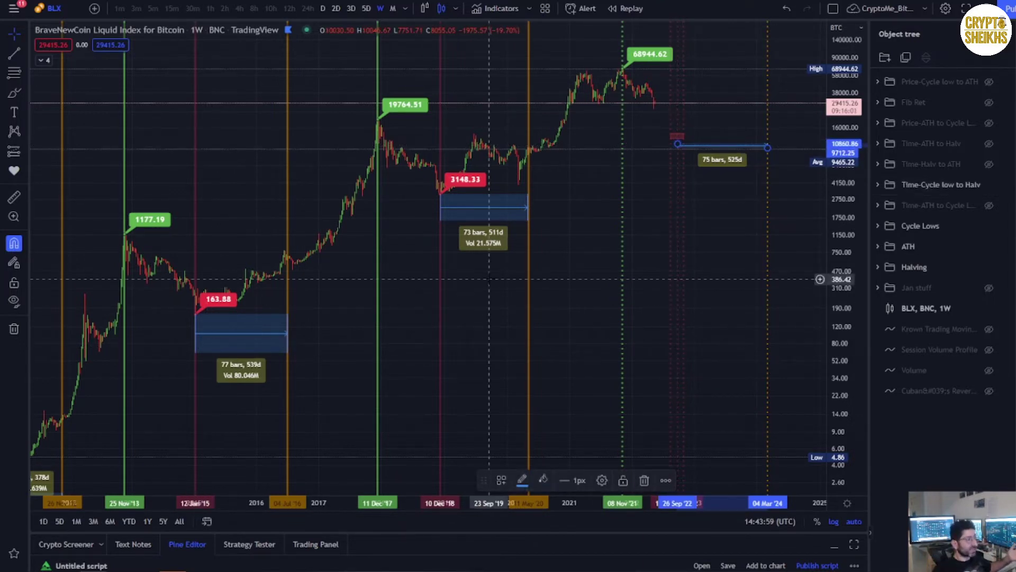
scroll(653, 234, "up", 2)
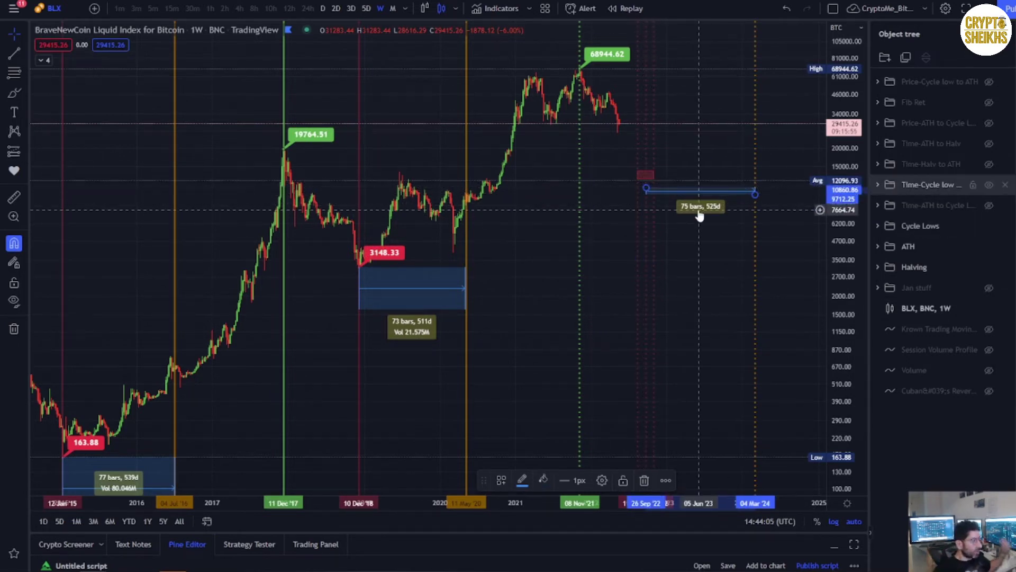
Replace the Time-Cycle low to Halving drawings with the Time-Halv to ATH ones and examine the halving-to-ATH ranges.
left_click(987, 185)
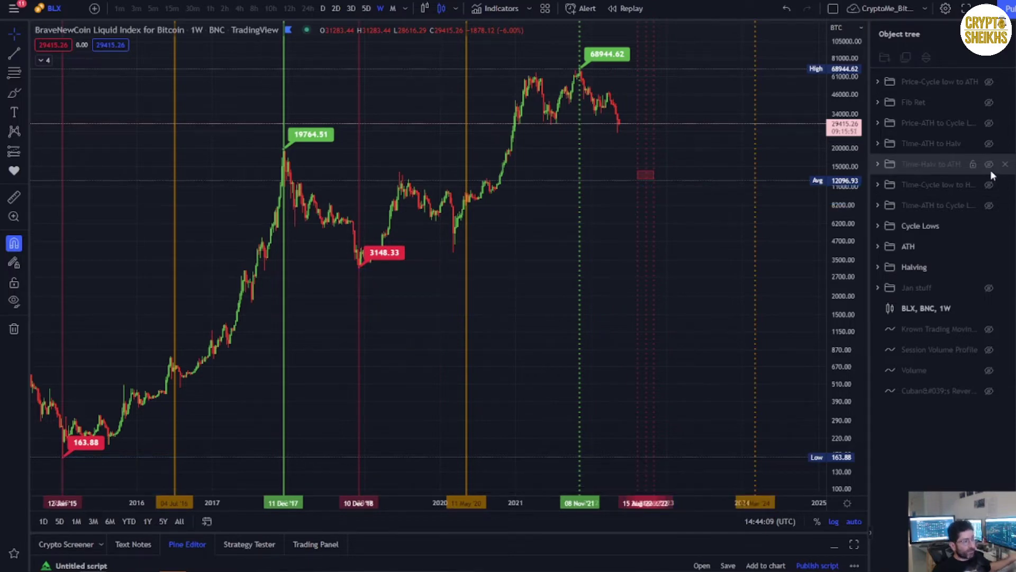
left_click(989, 170)
left_click(989, 166)
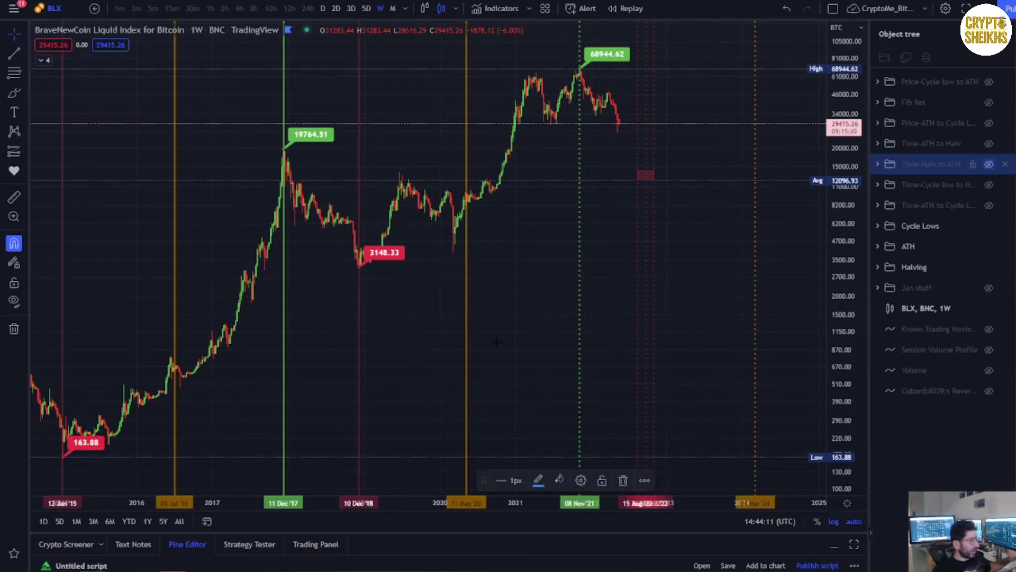
scroll(528, 351, "down", 3)
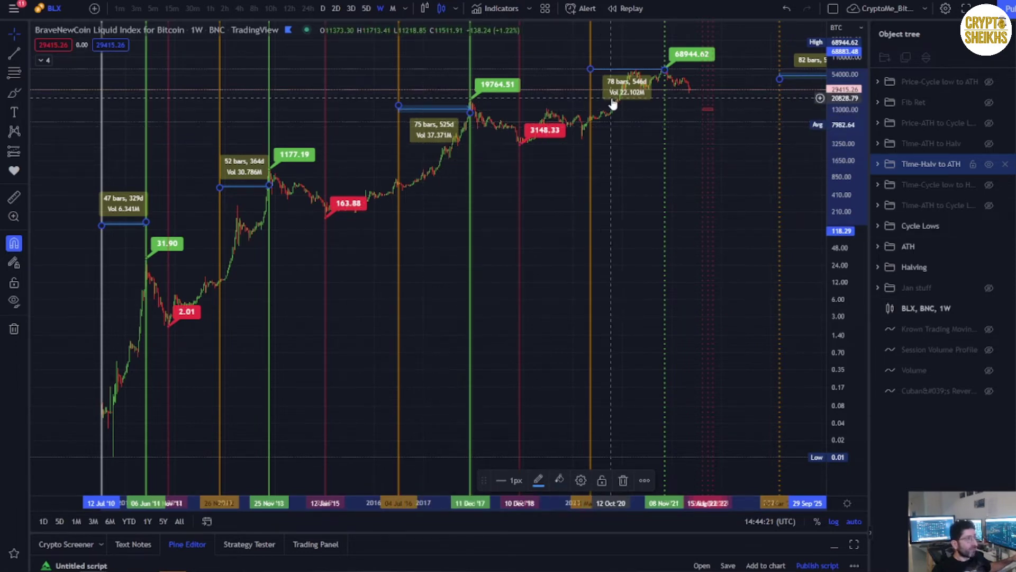
scroll(613, 105, "up", 3)
scroll(590, 134, "up", 1)
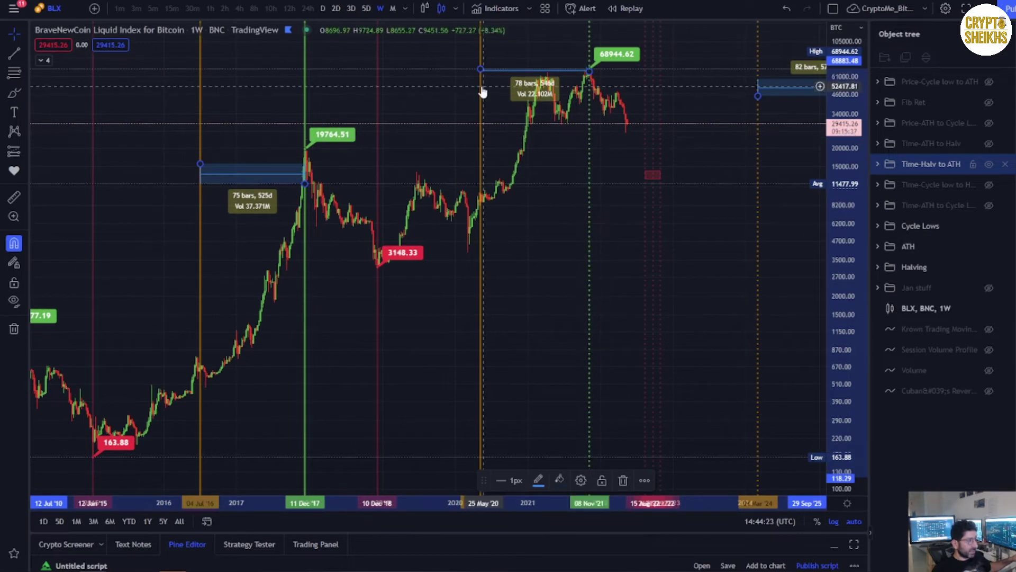
Examine the halving-to-ATH date range of each cycle, including the projected one from the 2024 halving to 29 Sep '25.
left_click(482, 92)
left_click(529, 111)
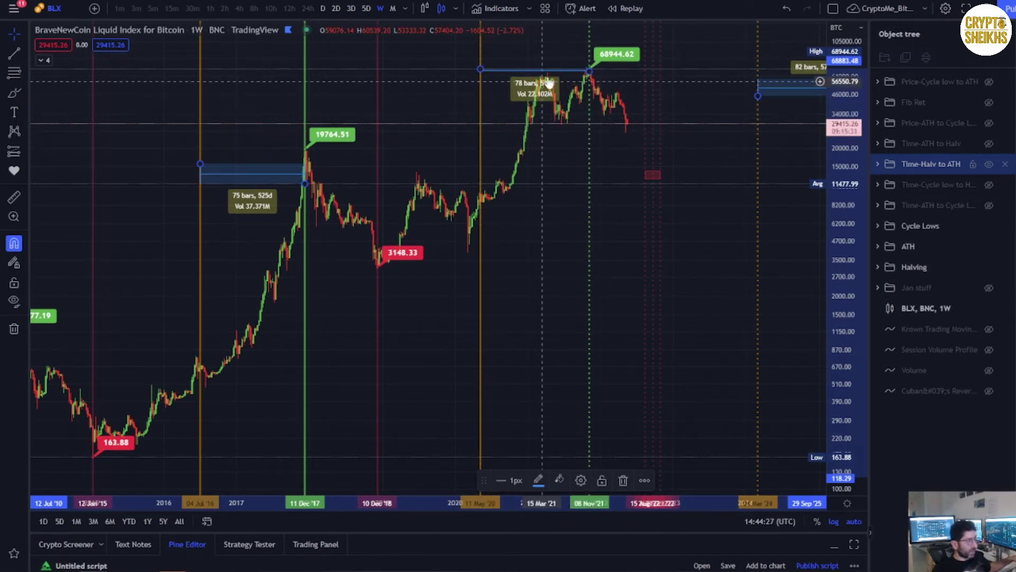
scroll(548, 98, "down", 2)
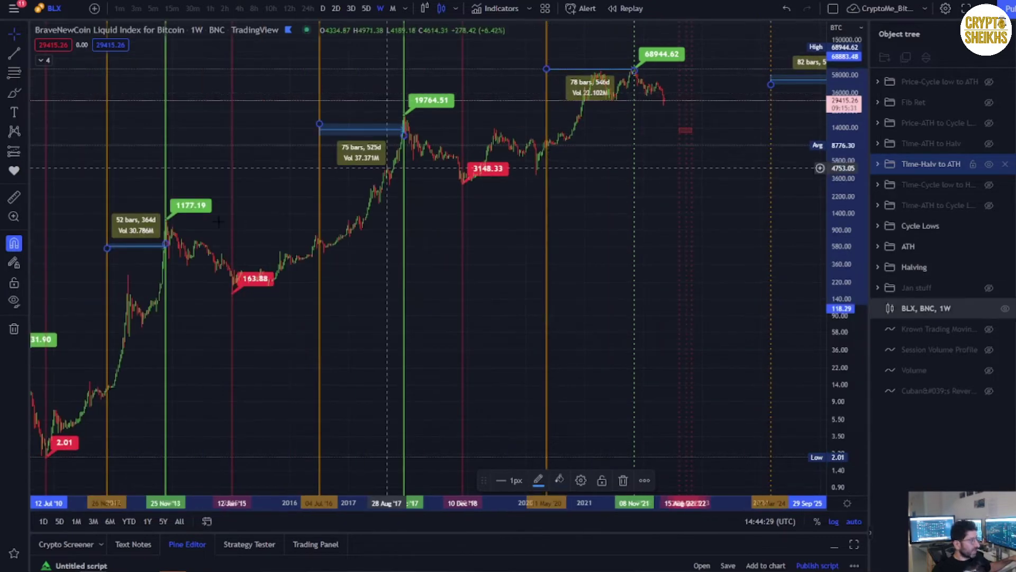
scroll(341, 189, "up", 3)
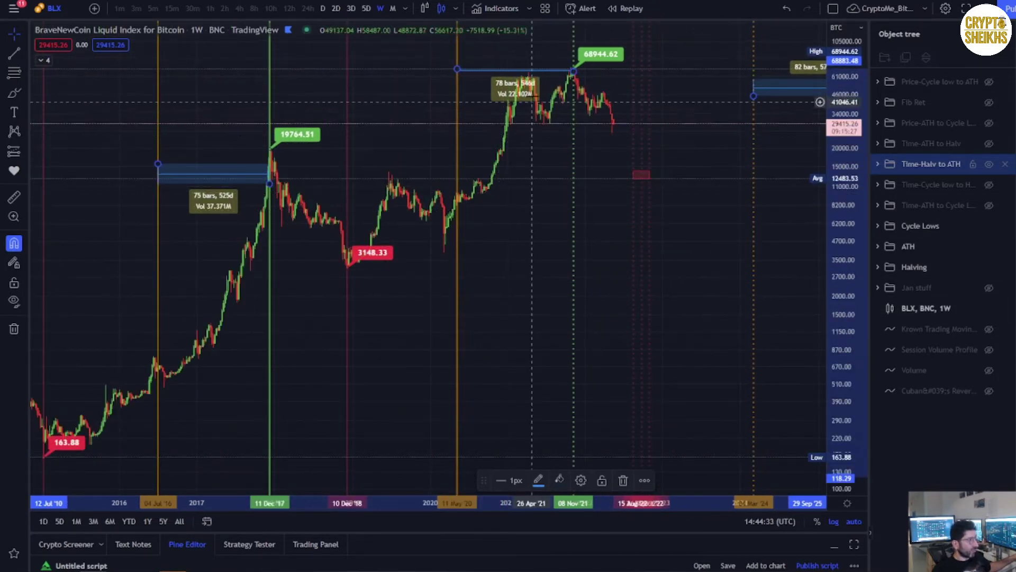
left_click_drag(787, 162, 518, 252)
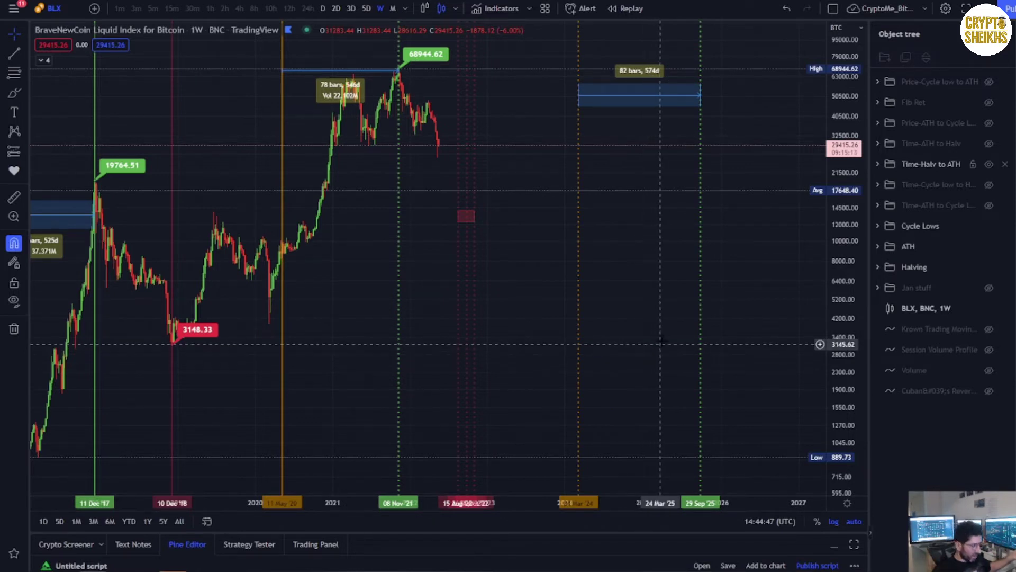
scroll(650, 346, "down", 4)
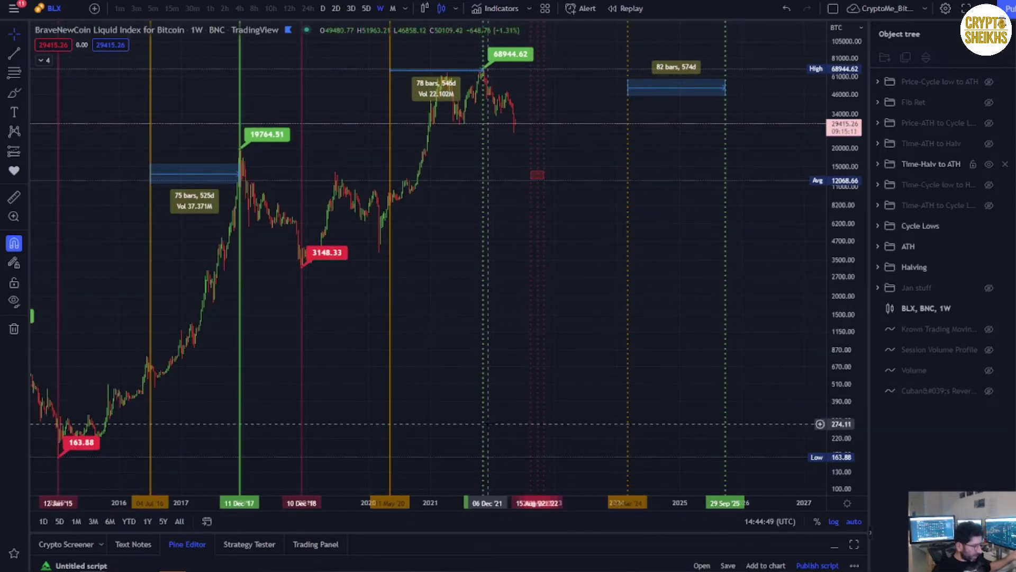
scroll(247, 442, "down", 3)
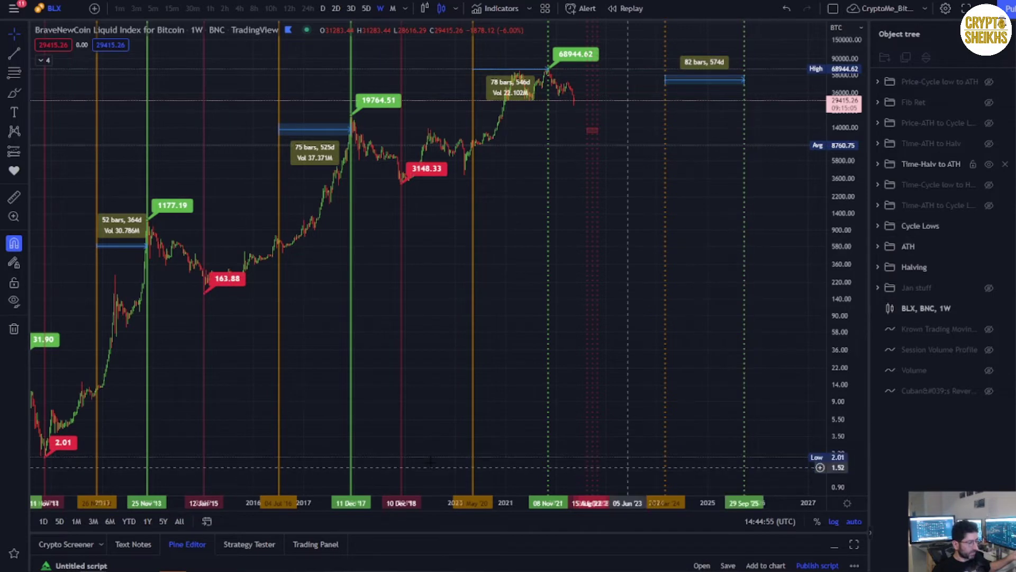
left_click(665, 467)
left_click(744, 466)
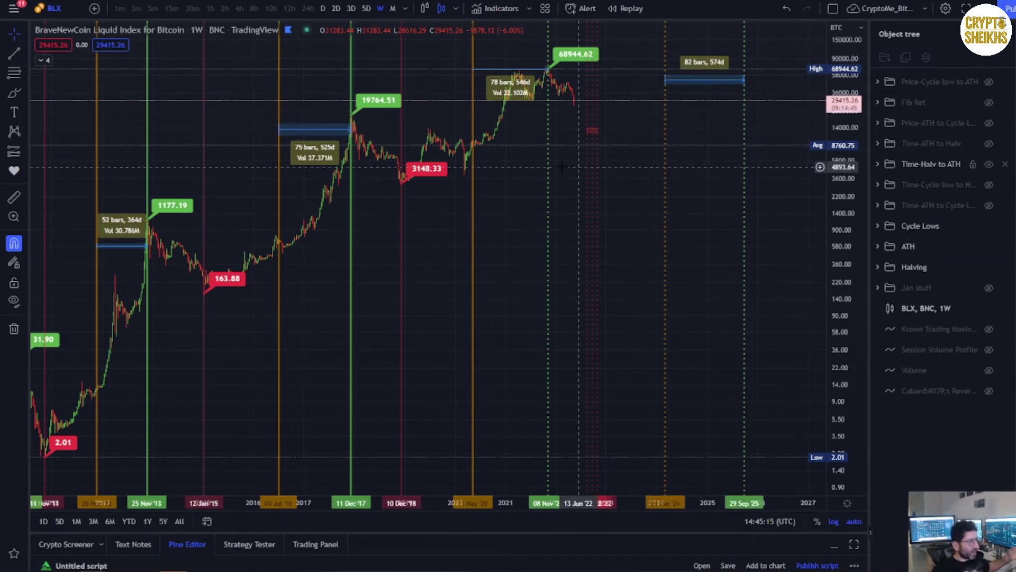
Replace the Time-Halv to ATH drawings with the Time-ATH to Halv ones and examine the date range of each cycle.
left_click(989, 165)
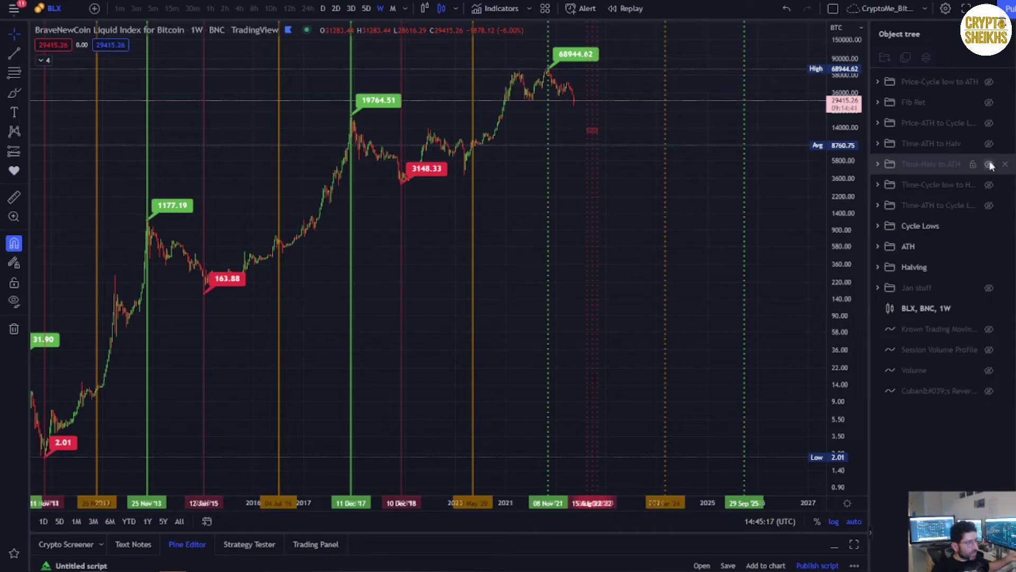
left_click(988, 144)
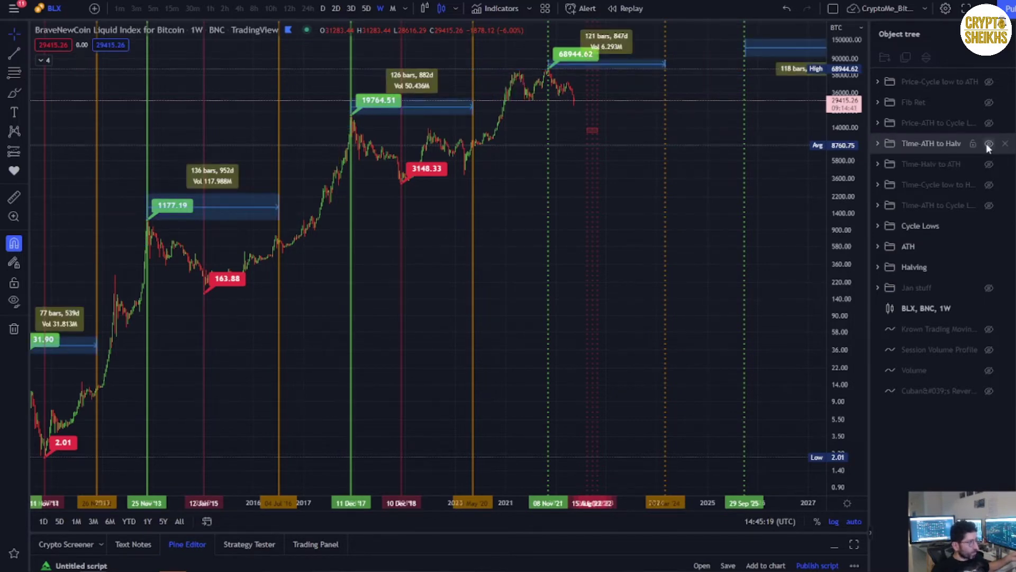
left_click_drag(641, 200, 659, 200)
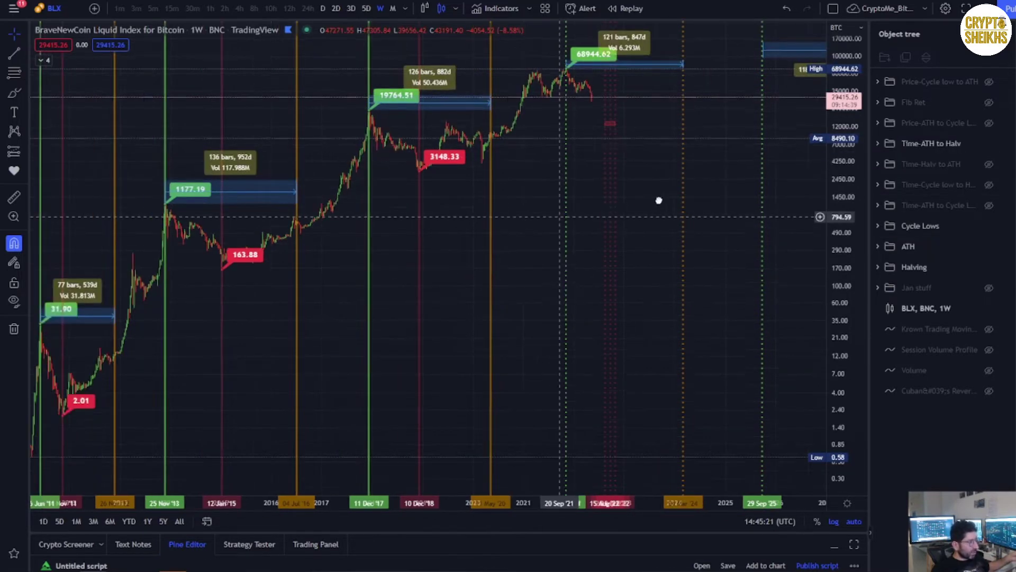
scroll(659, 200, "left", 5)
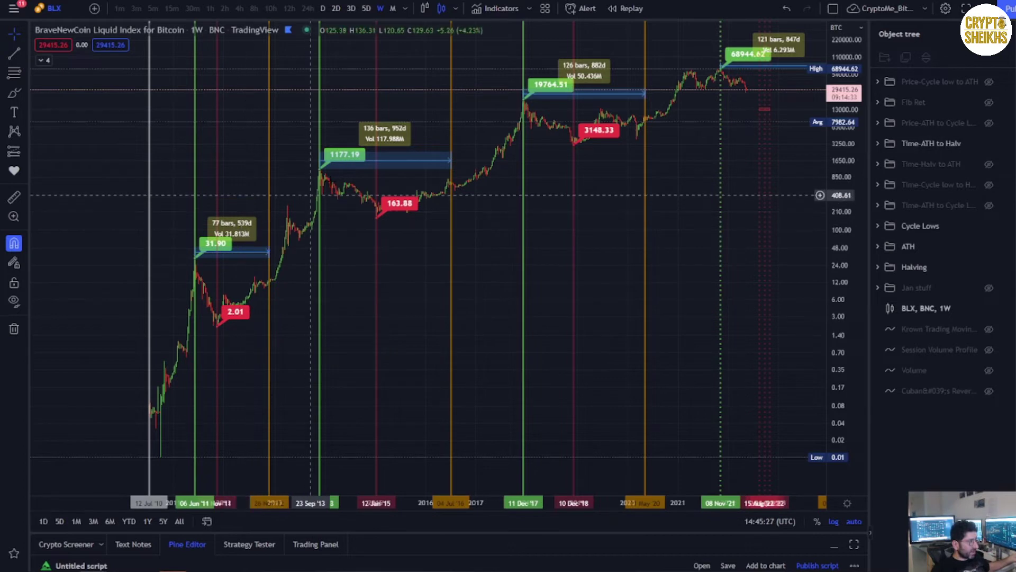
left_click(390, 139)
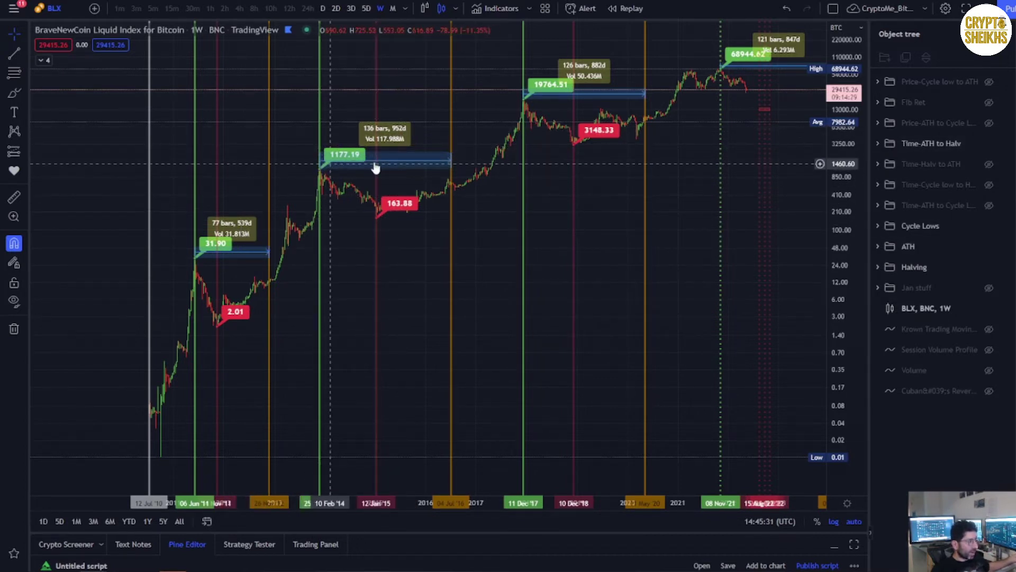
scroll(482, 165, "up", 3)
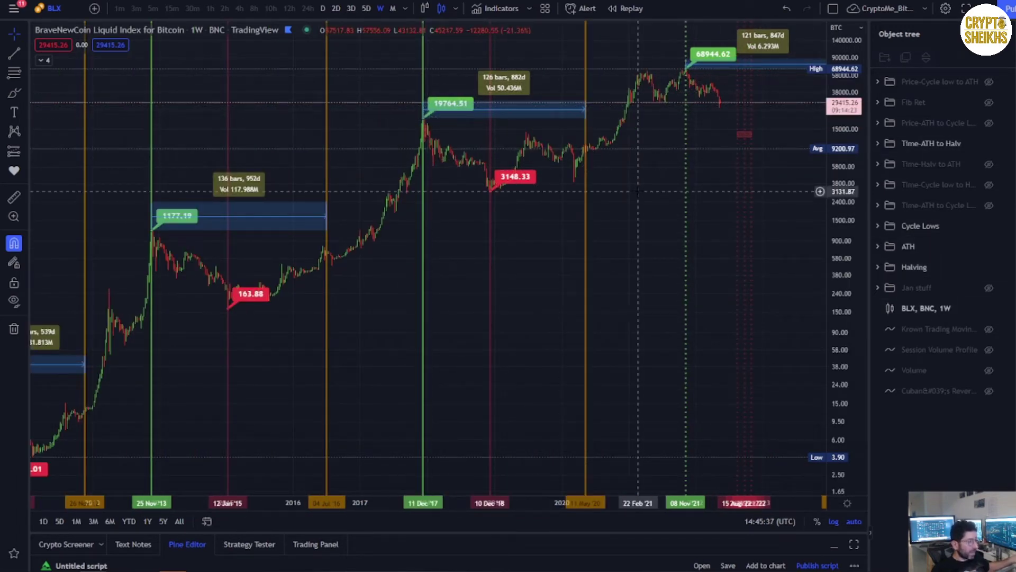
left_click_drag(622, 190, 537, 181)
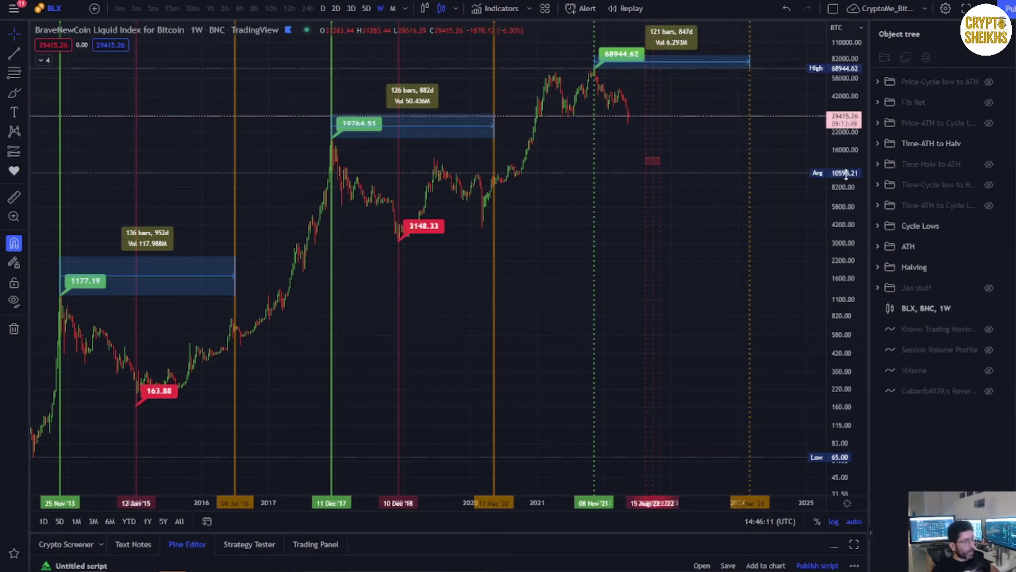
Replace the Time-ATH to Halv drawings with the Price-ATH to Cycle Lows ones and examine the price drop of each cycle.
left_click(987, 144)
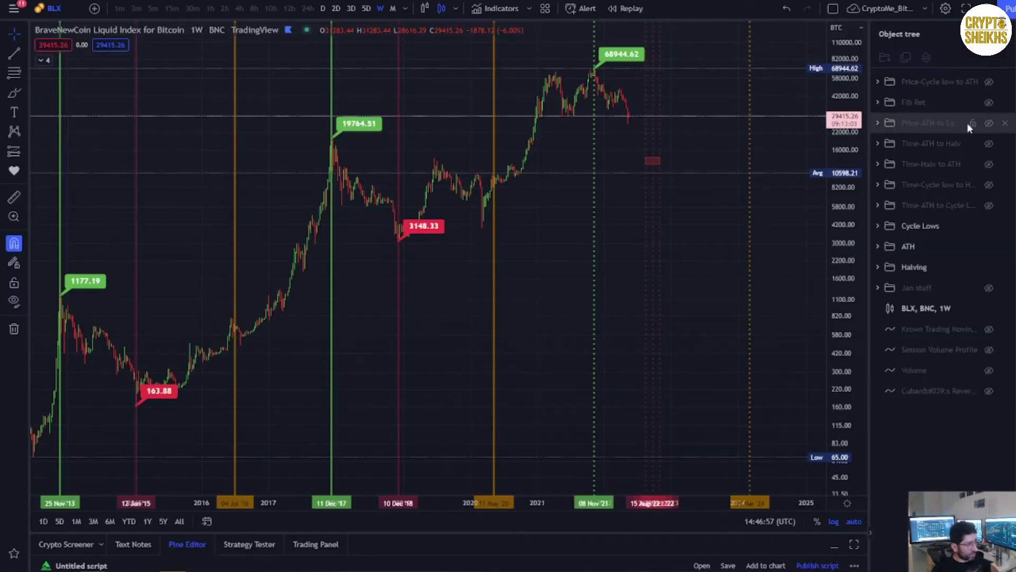
left_click(988, 123)
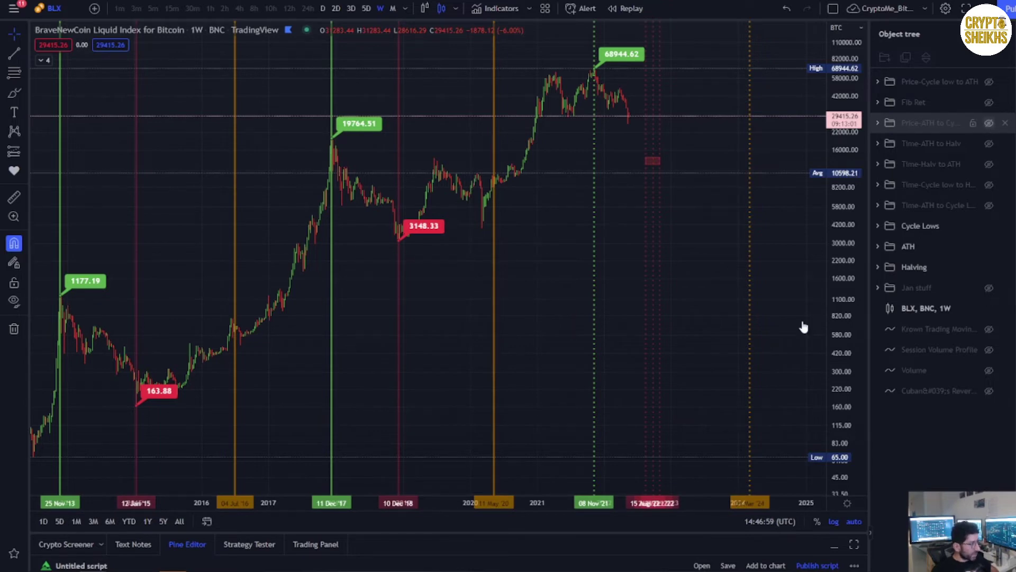
scroll(746, 329, "down", 5)
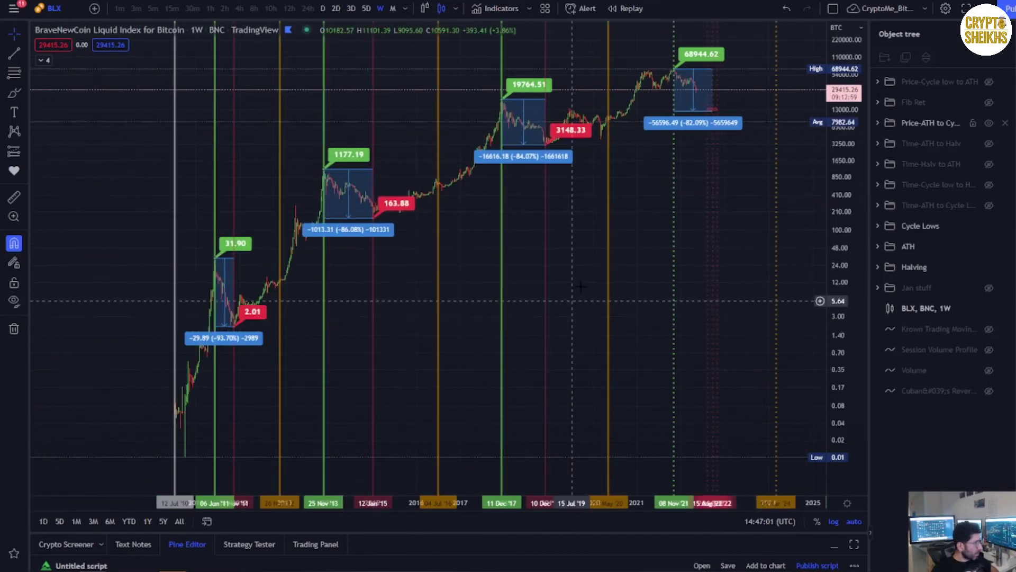
scroll(744, 243, "down", 5)
scroll(319, 421, "up", 5)
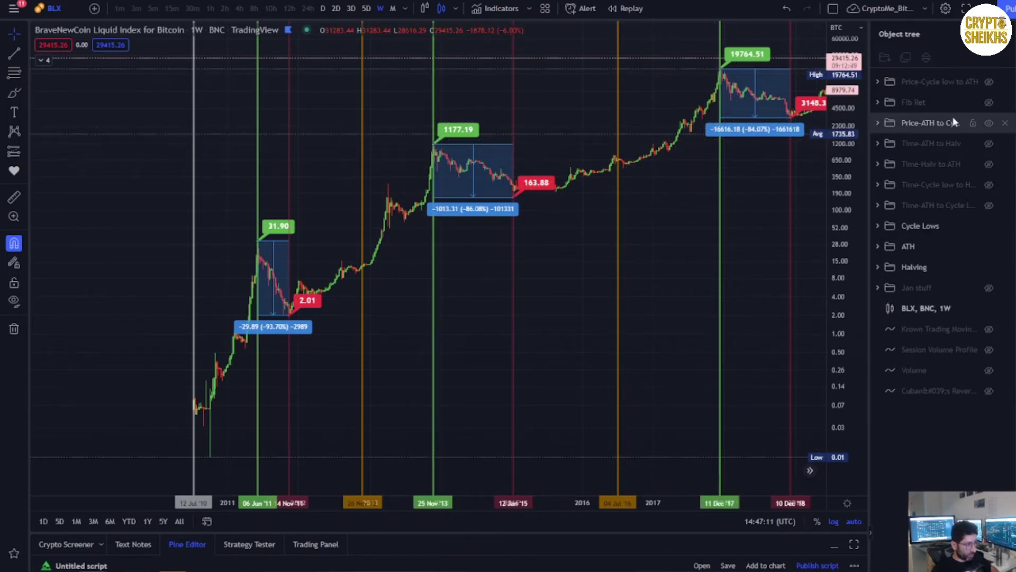
Hide the Price-ATH to Cycle Lows drawings and show the Fib Ret folder's retracement that ends at the June 2011 all-time high.
left_click(988, 123)
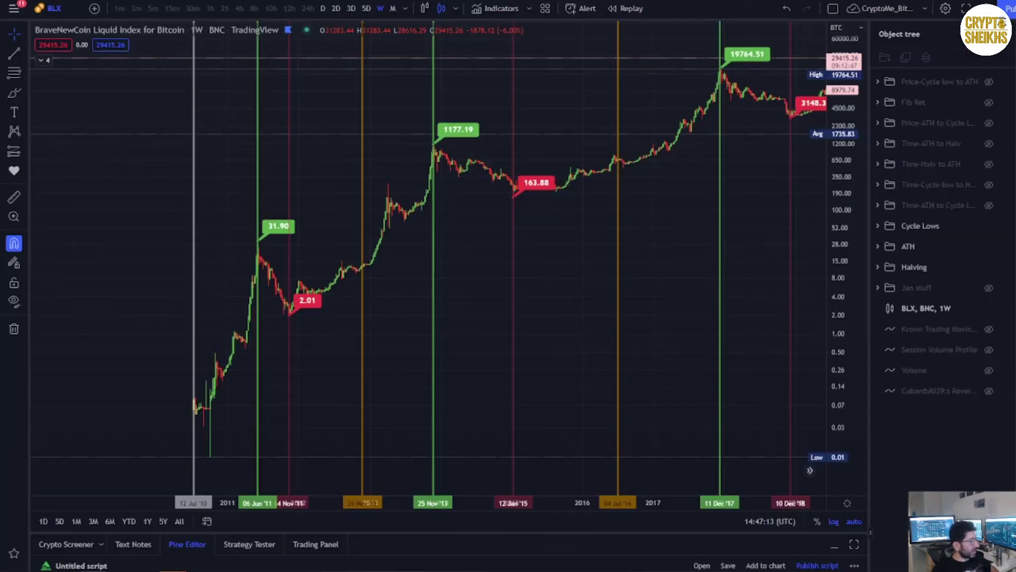
left_click(929, 111)
left_click(989, 185)
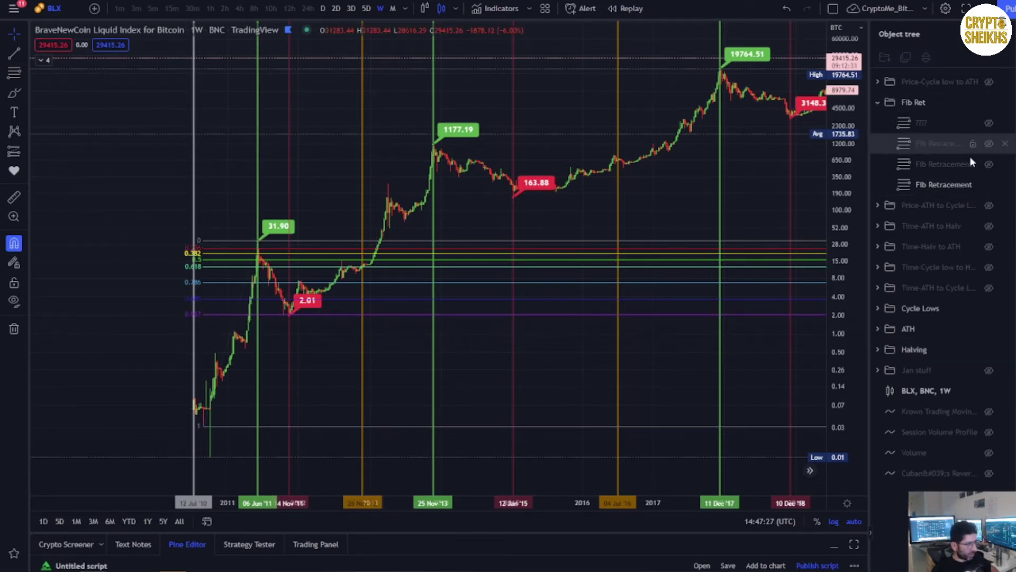
Replace the 2011 retracement with the one from the 2.01 low to the 1177.19 high and examine its levels at the 2015 low.
left_click(988, 185)
key("ctrl+z")
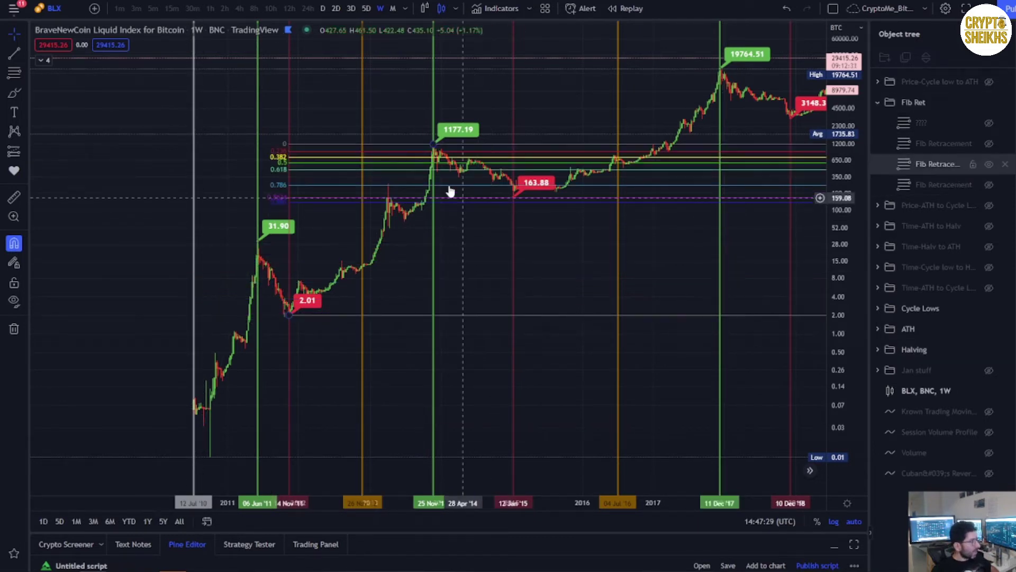
scroll(449, 191, "up", 5)
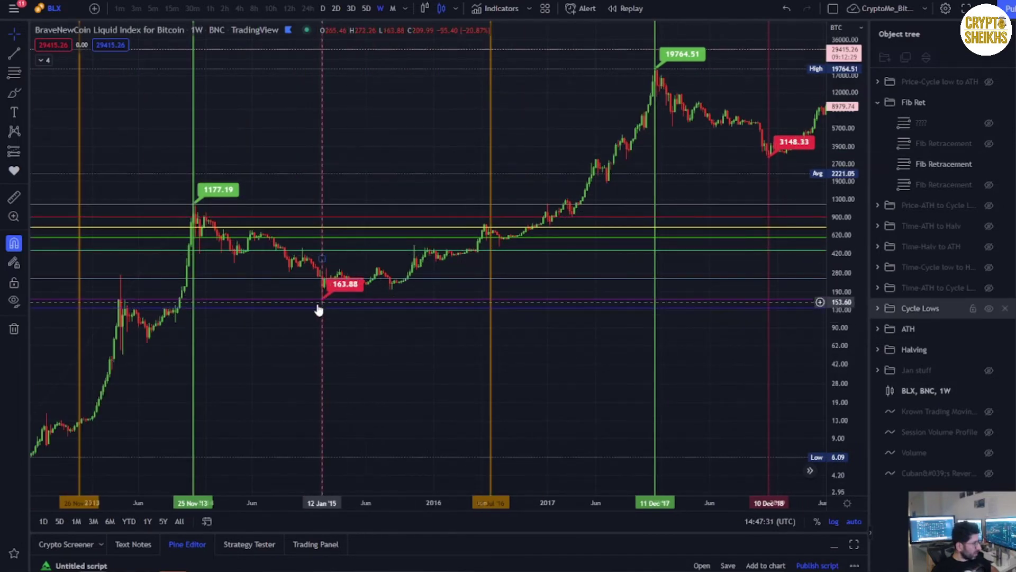
scroll(318, 307, "down", 2)
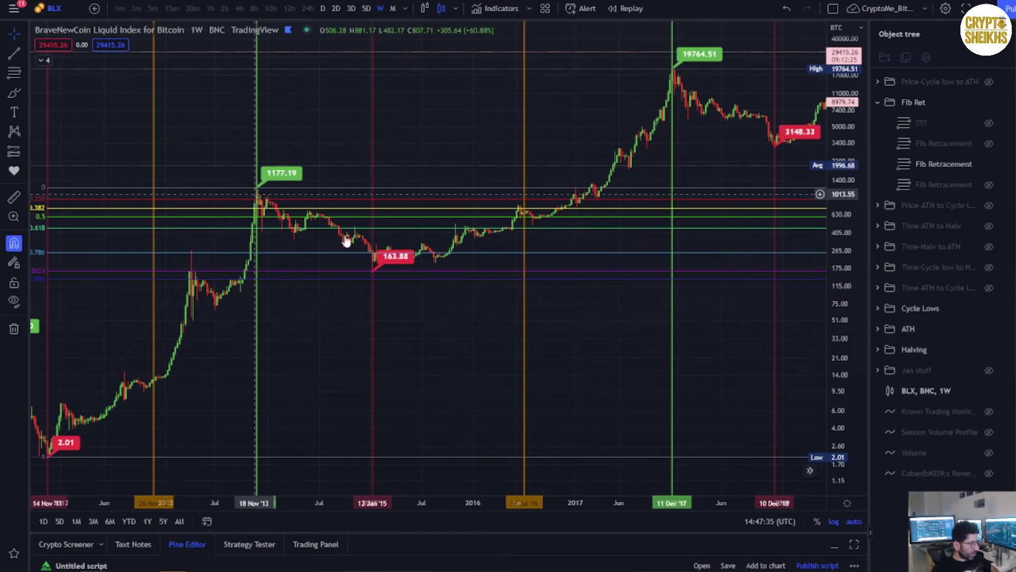
scroll(402, 268, "down", 2)
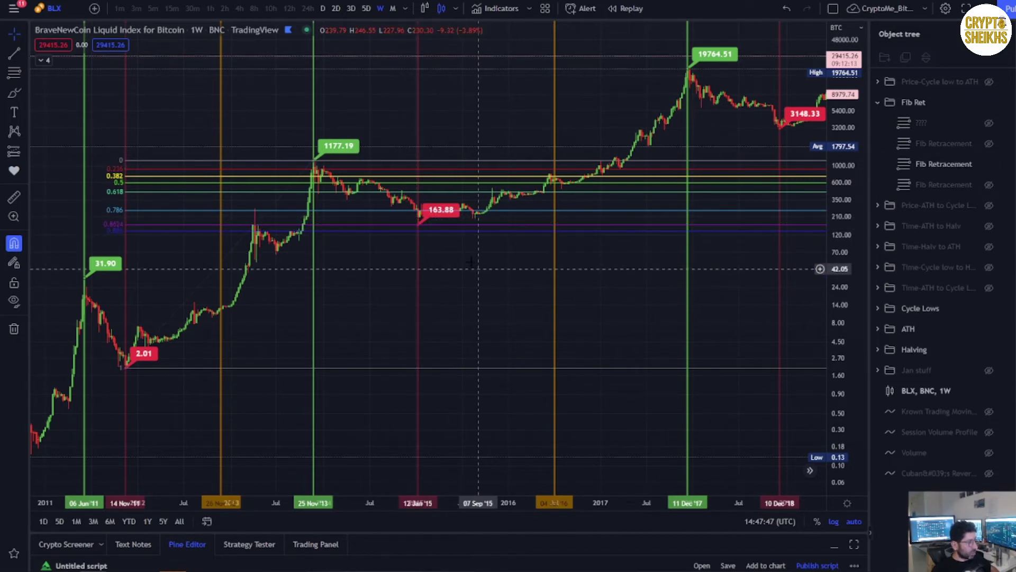
scroll(519, 301, "right", 5)
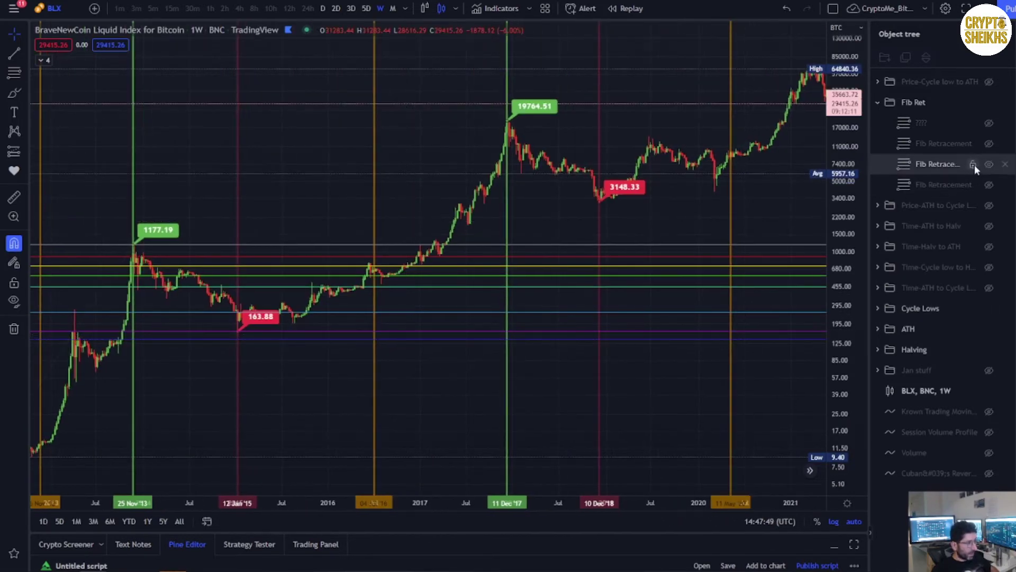
Show the retracement from the 2015 low to the 2017 high, and replace it with the "????" one spanning December 2018 to November 2021.
left_click(988, 165)
left_click(989, 143)
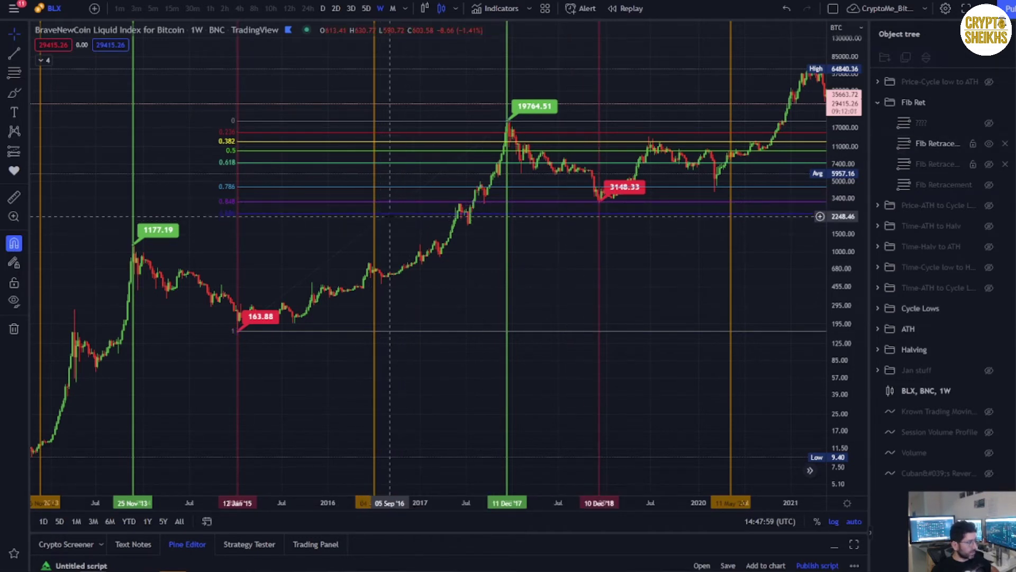
left_click(989, 144)
left_click_drag(742, 233, 528, 290)
left_click(989, 123)
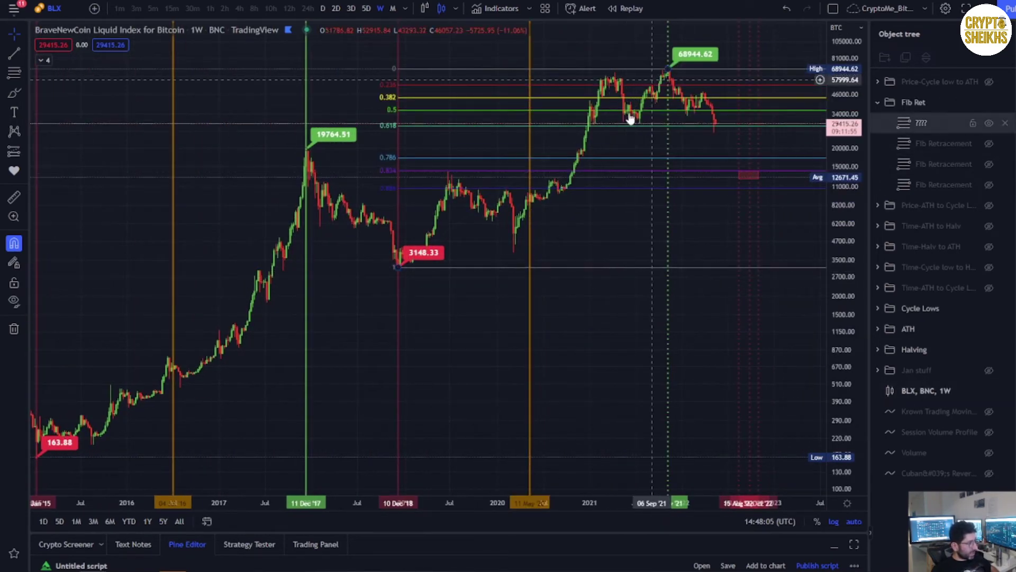
left_click(399, 266)
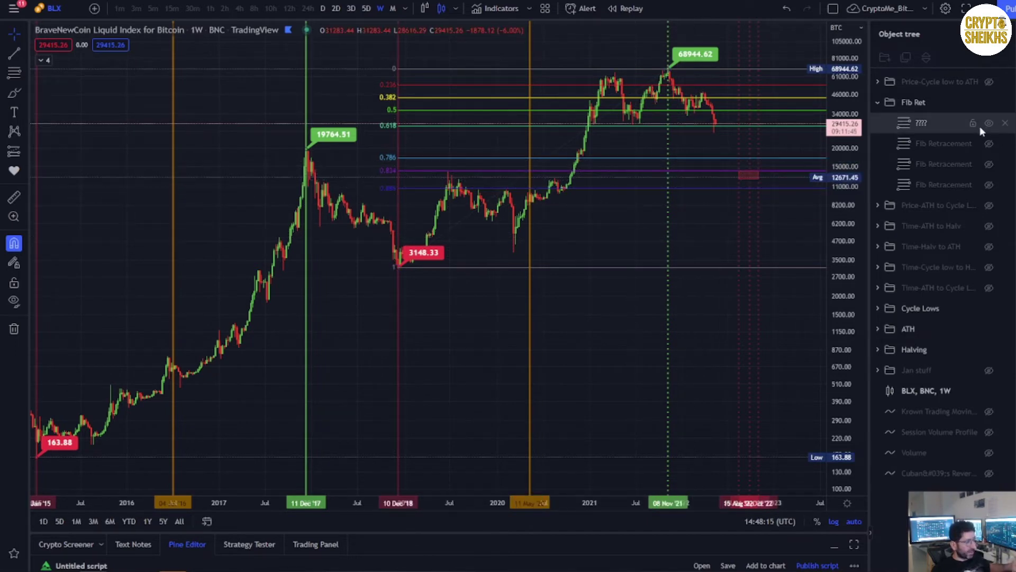
Compare the "????" retracement with those of the two previous cycles by showing both and hiding them again.
left_click(989, 143)
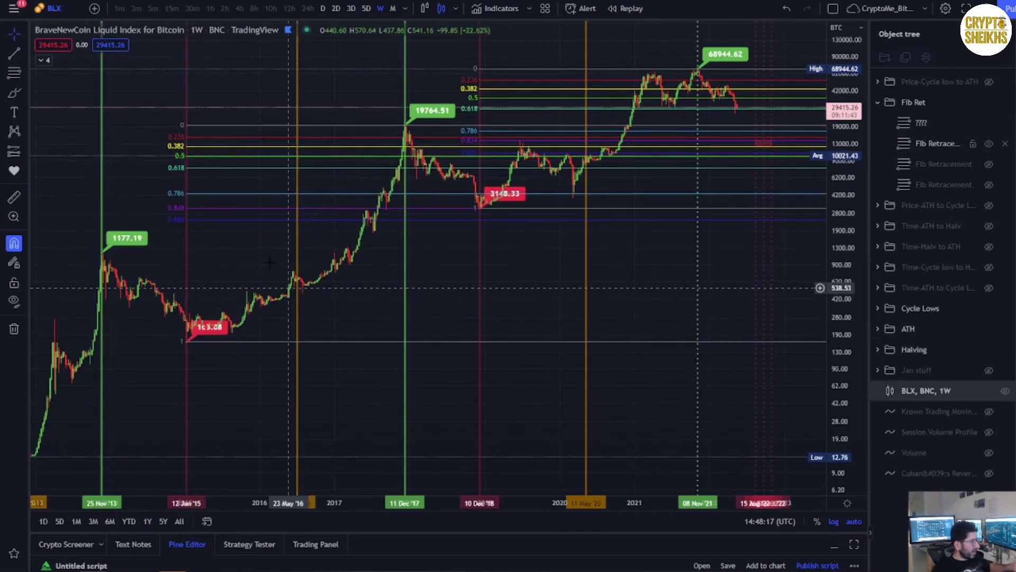
left_click(986, 168)
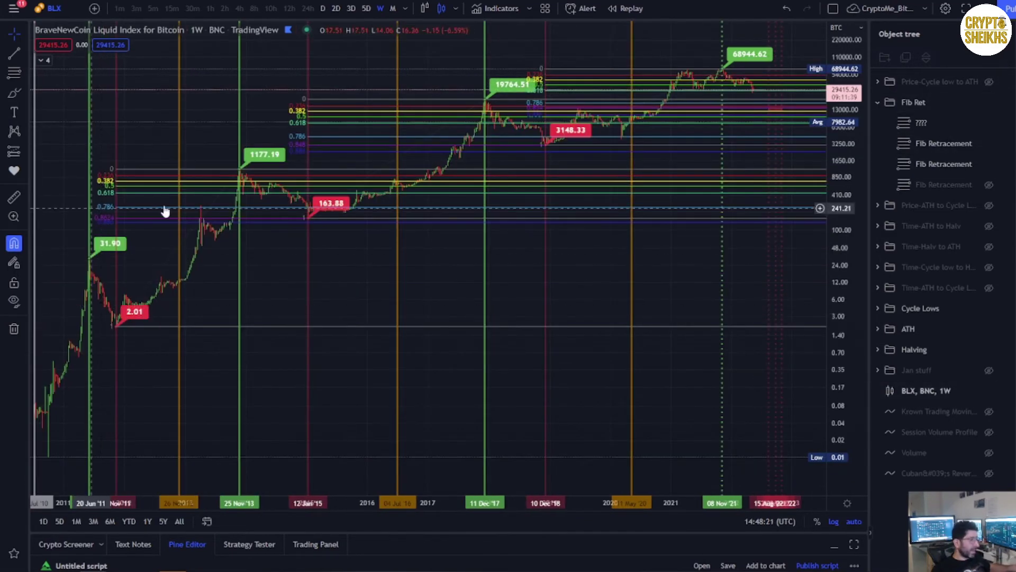
scroll(465, 140, "up", 3)
left_click(995, 164)
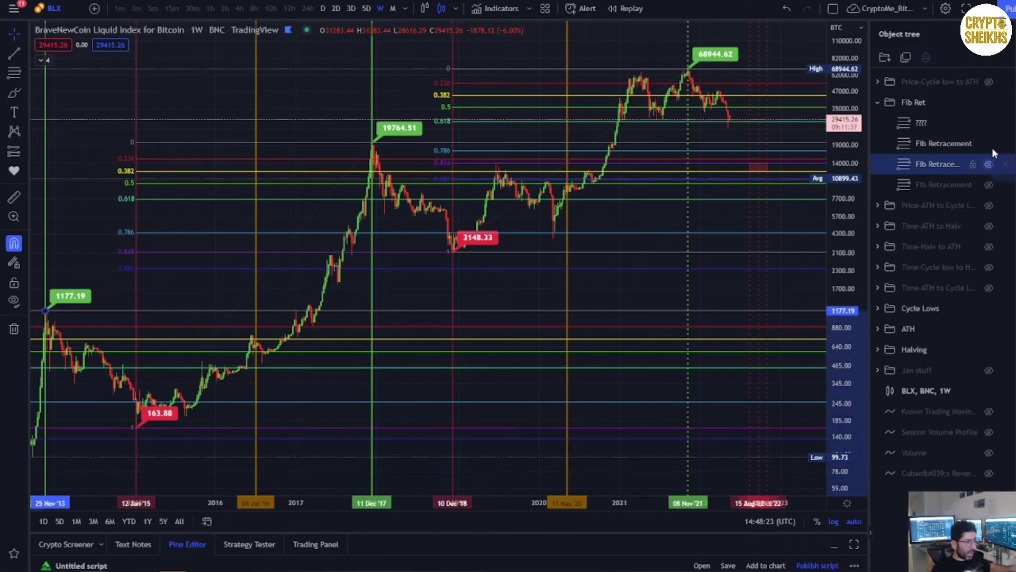
left_click(988, 144)
left_click(988, 165)
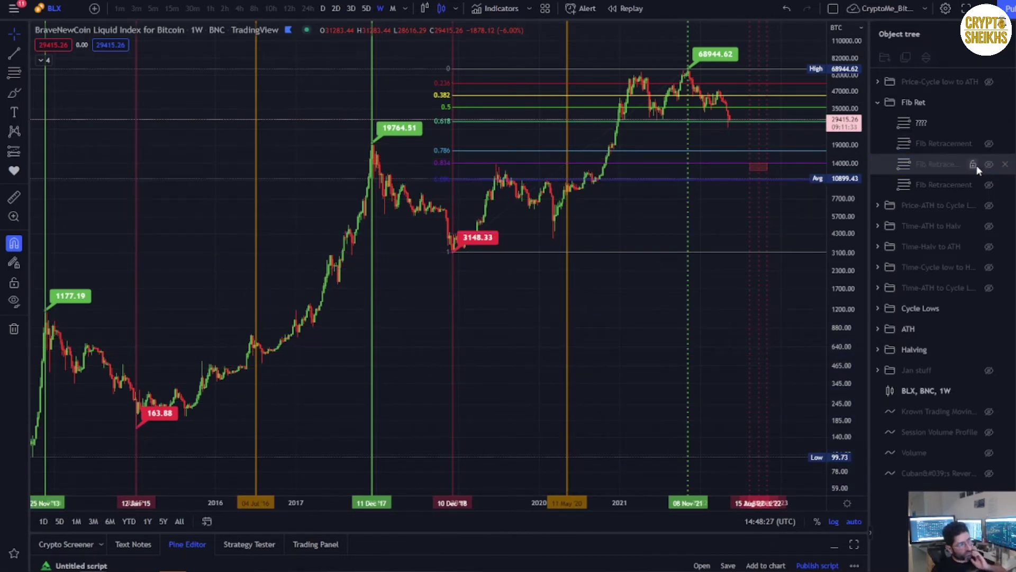
Examine the "????" retracement levels around the projected low zone, and replace that retracement with the Price-ATH to Cycle Lows drawings.
scroll(373, 224, "up", 2)
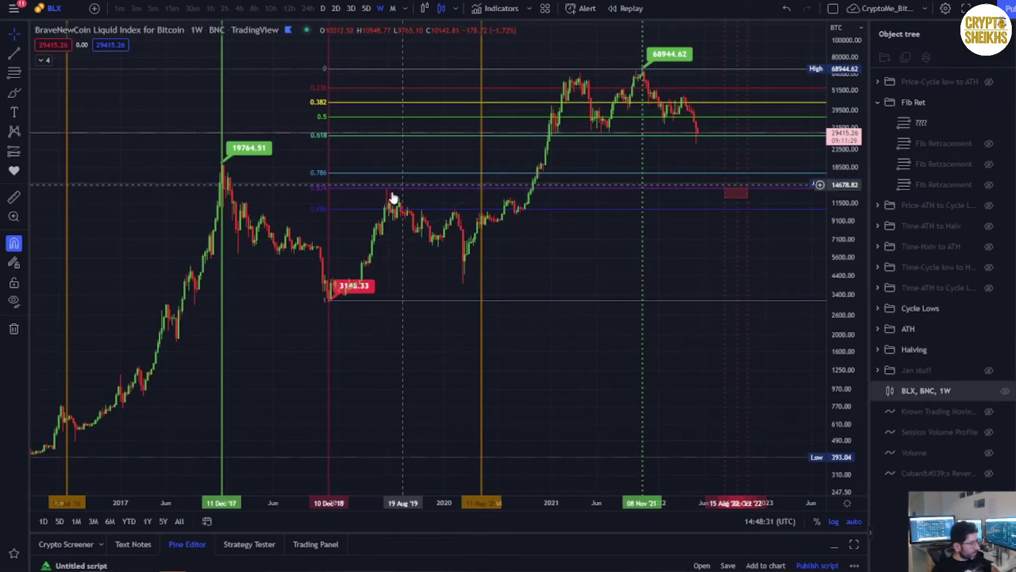
scroll(752, 205, "up", 2)
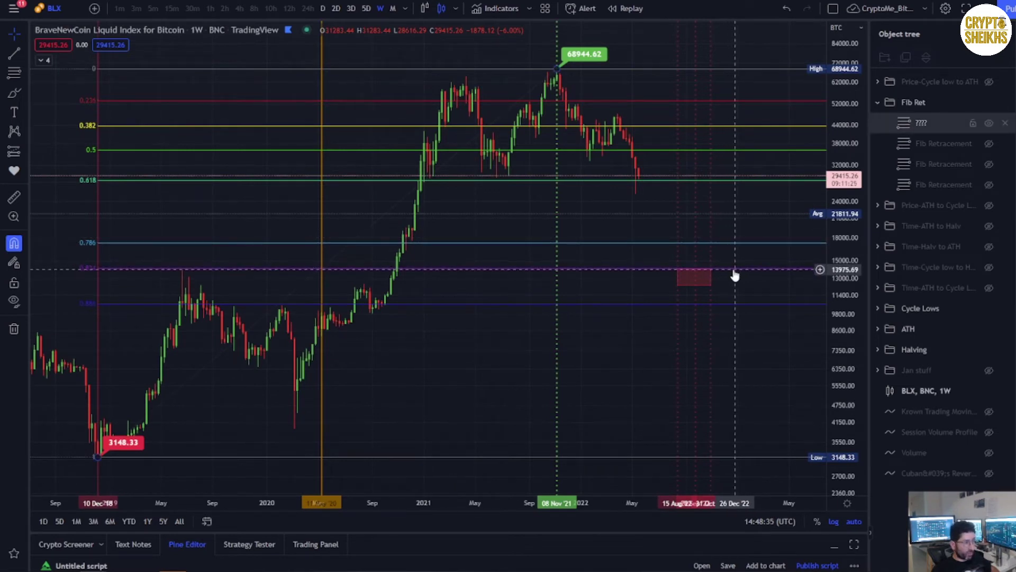
left_click(988, 123)
left_click(988, 205)
scroll(566, 321, "down", 4)
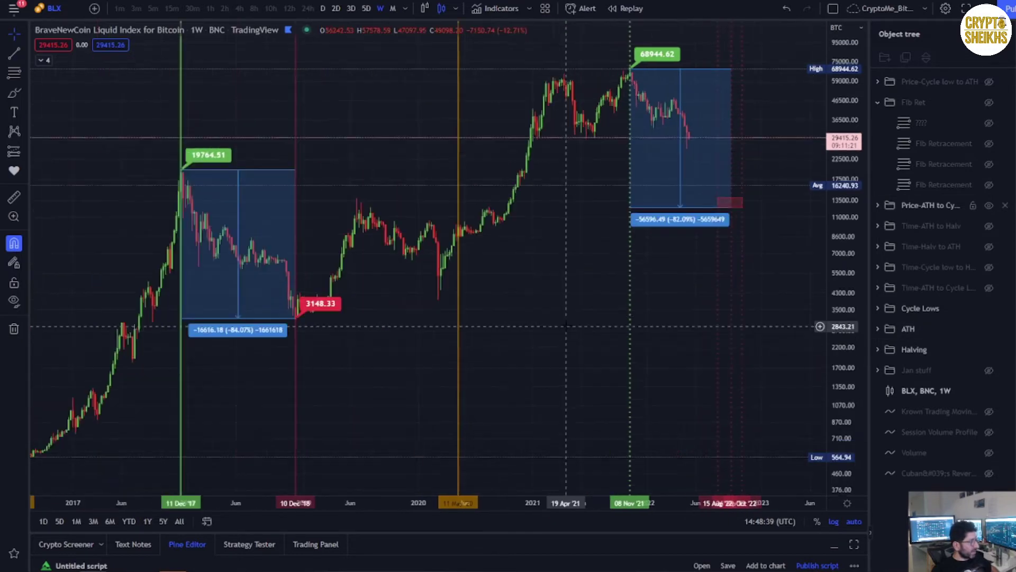
Compare the ATH-to-cycle-low price drops across all cycles, and overlay the "????" retracement on the projected low zone.
scroll(566, 321, "down", 4)
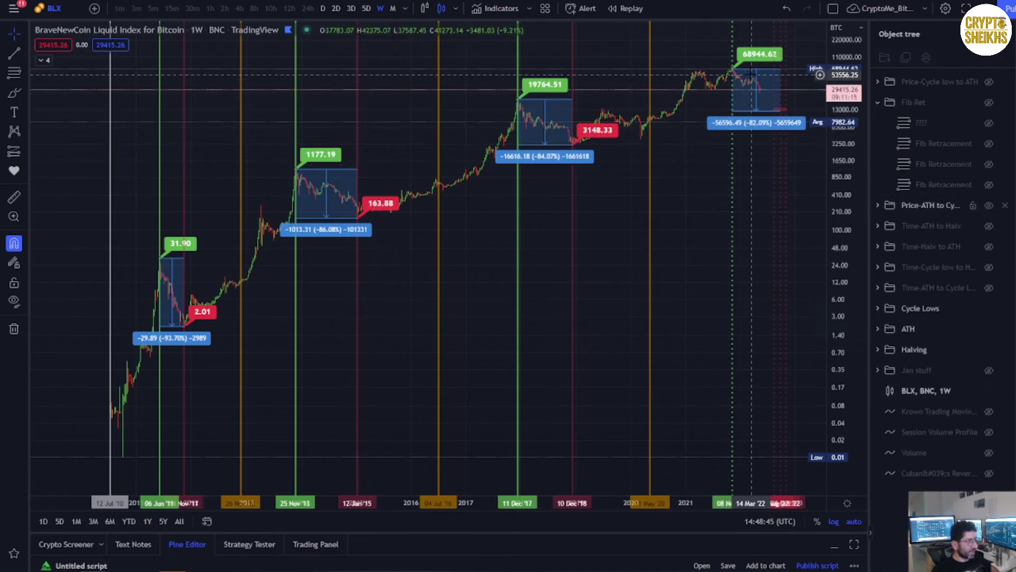
scroll(751, 73, "up", 3)
scroll(717, 106, "up", 3)
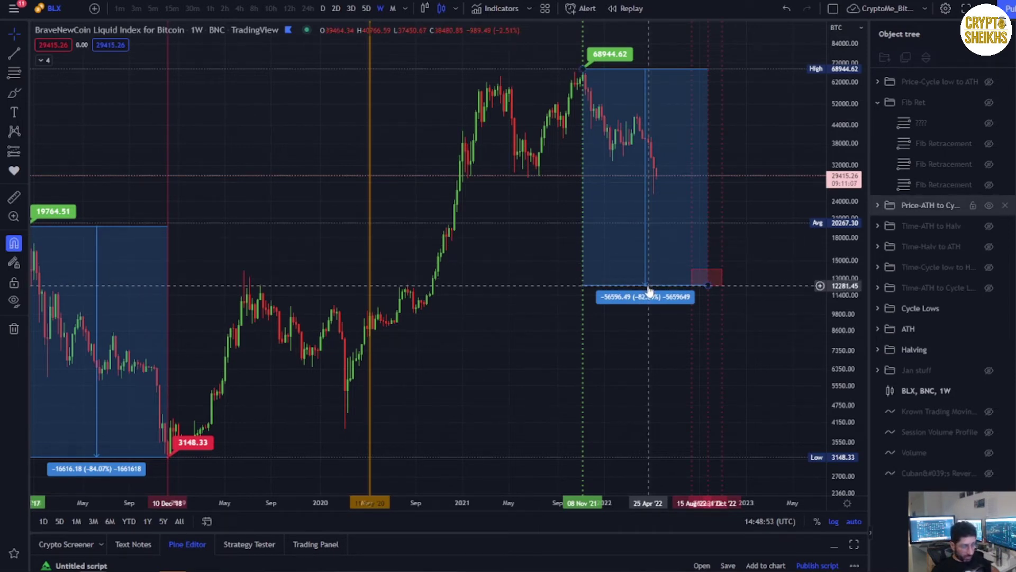
left_click(988, 124)
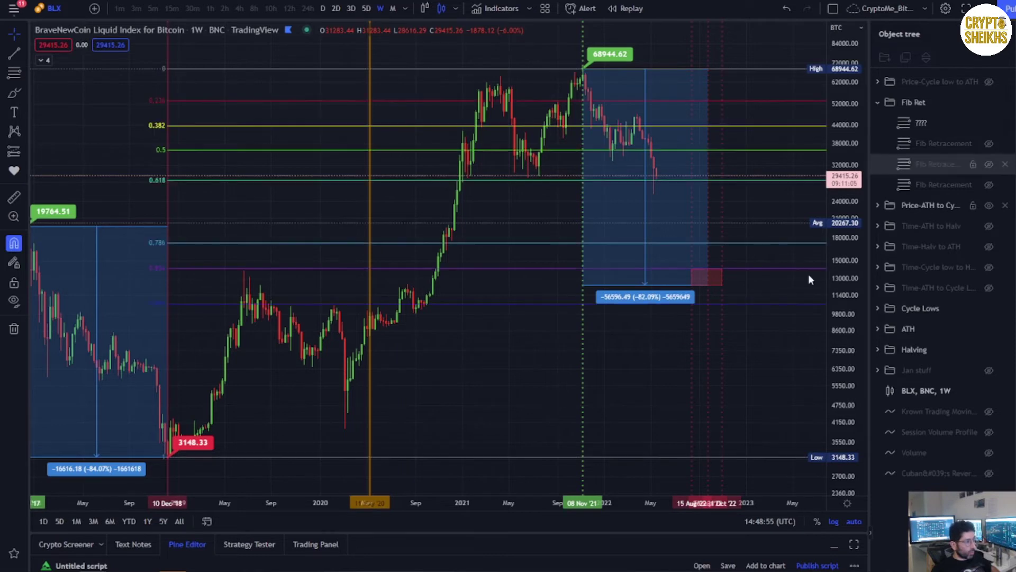
scroll(682, 281, "up", 2)
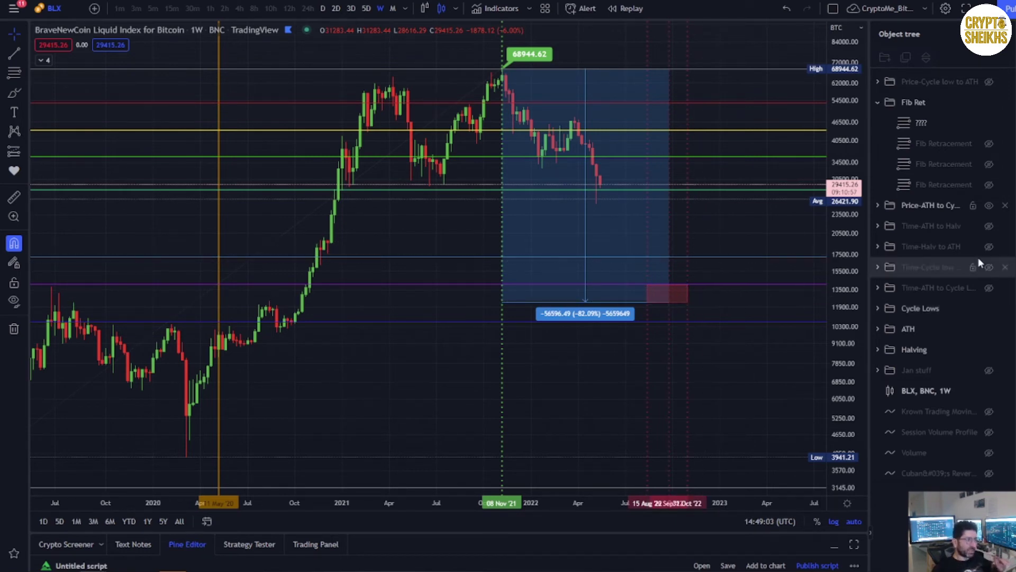
Hide the Price-ATH to Cycle Lows drawings, and consult the published idea "How High will BTC reach? How long this Bull-Market will go for?".
left_click(990, 208)
scroll(651, 318, "down", 1)
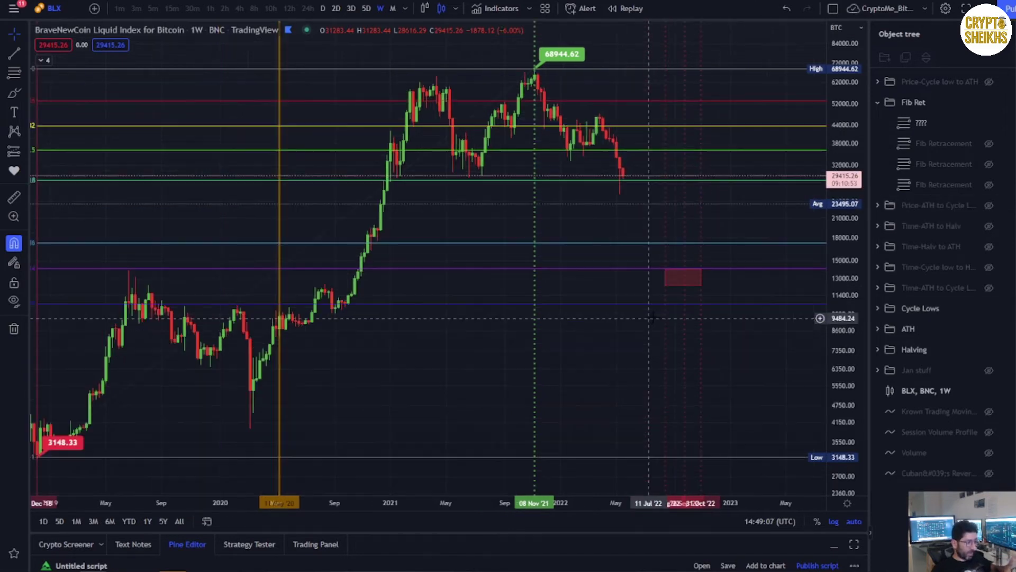
scroll(674, 300, "up", 1)
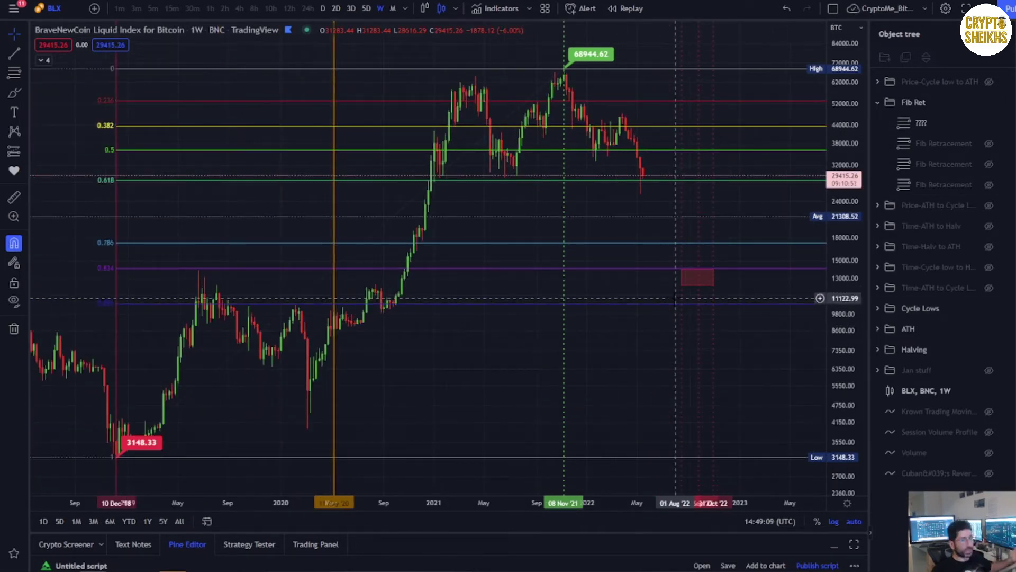
key("alt+Tab")
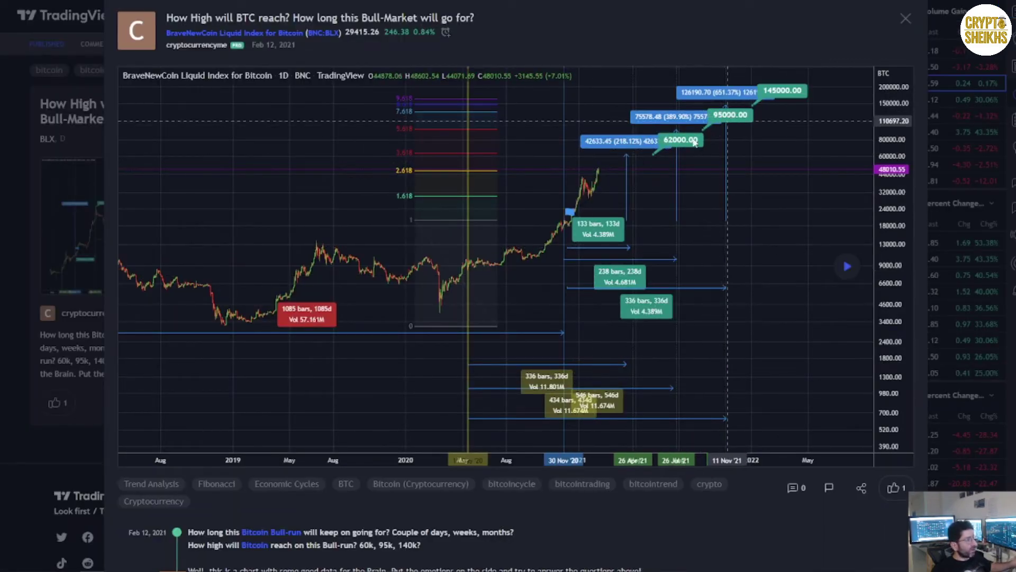
key("alt+Tab")
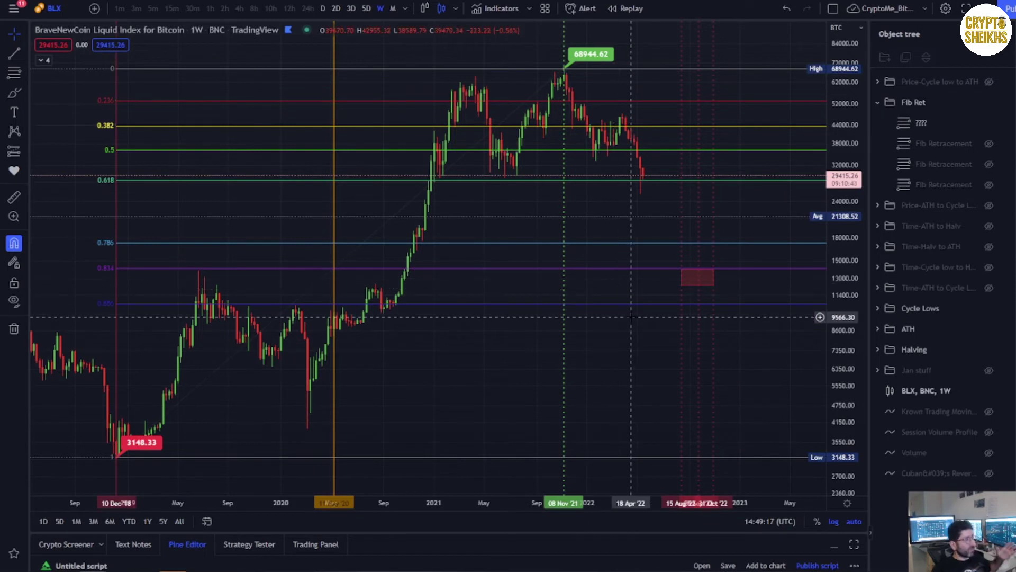
Review the ATHs and cycle lows since 2011 against the "????" retracement levels and the projected low zone.
scroll(631, 317, "down", 1)
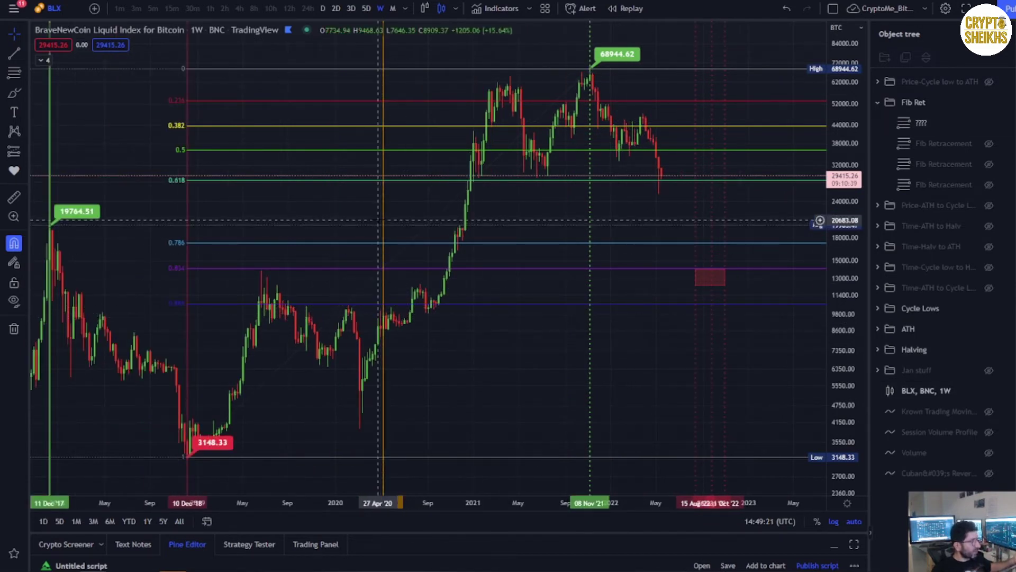
scroll(415, 249, "down", 6)
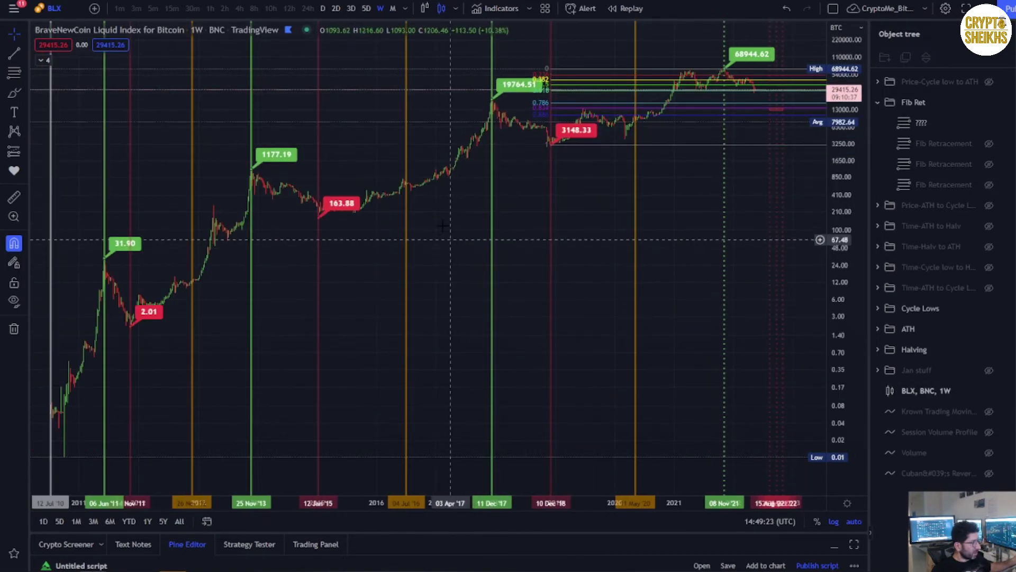
scroll(526, 152, "up", 2)
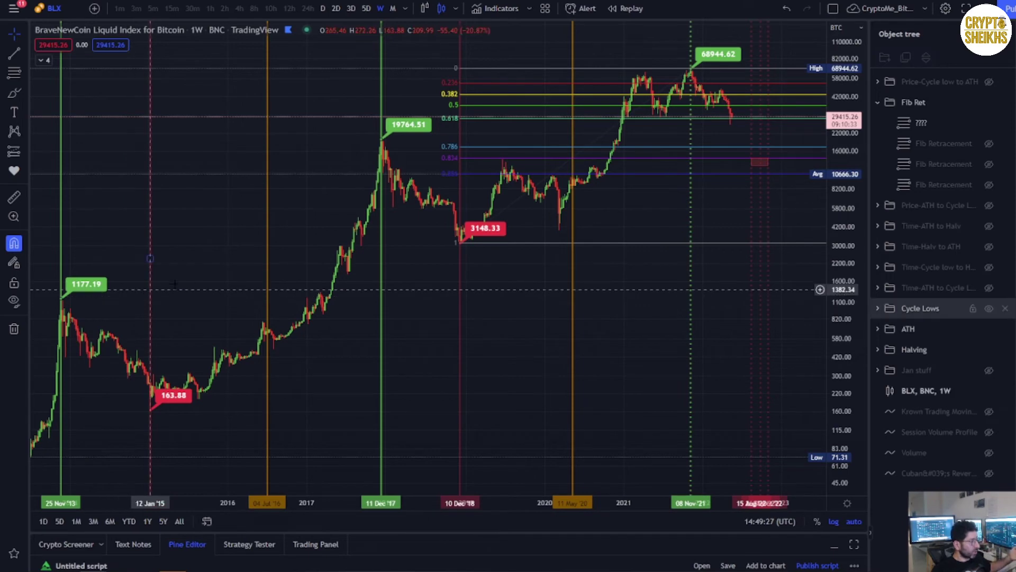
scroll(131, 297, "down", 3)
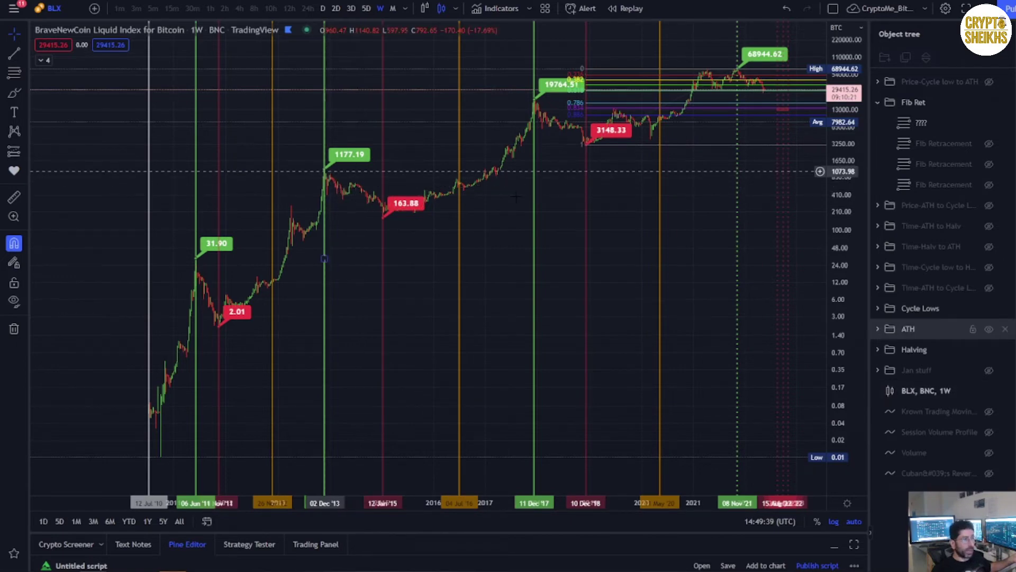
scroll(516, 197, "up", 3)
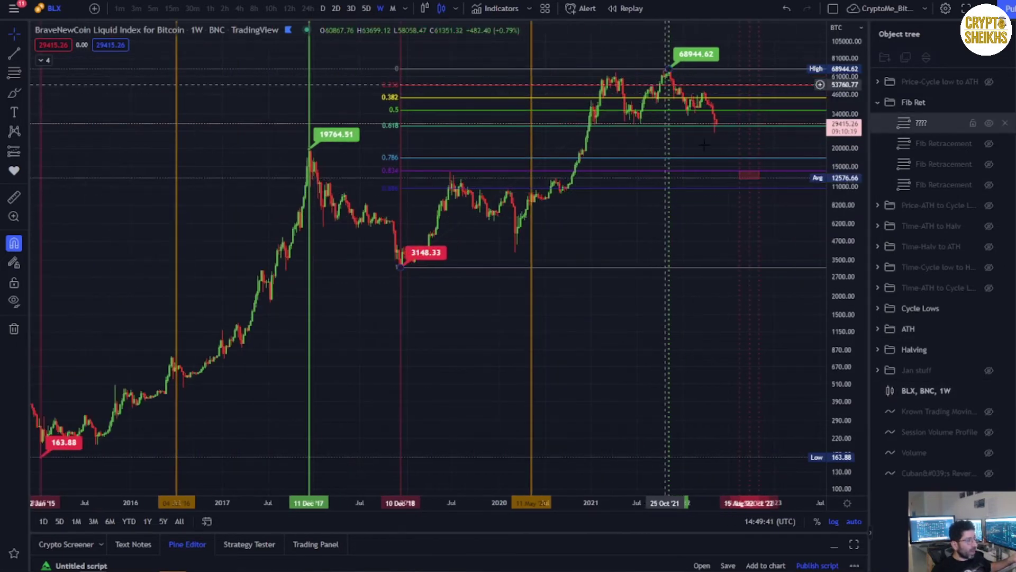
scroll(680, 152, "up", 2)
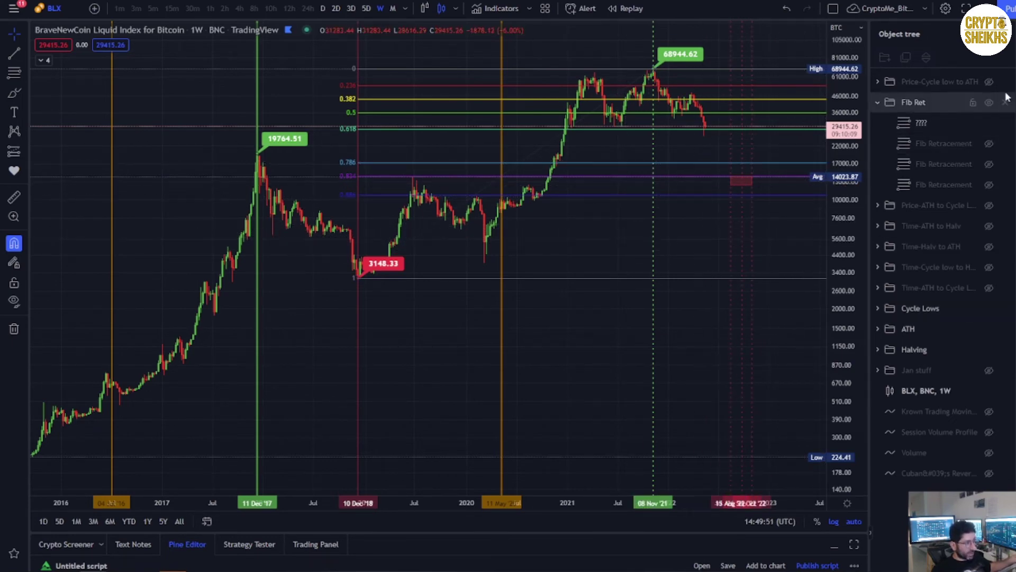
Show the Price-Cycle low to ATH drawings, compare the price gains of the three cycles, and hide them again.
left_click(988, 83)
scroll(320, 274, "down", 6)
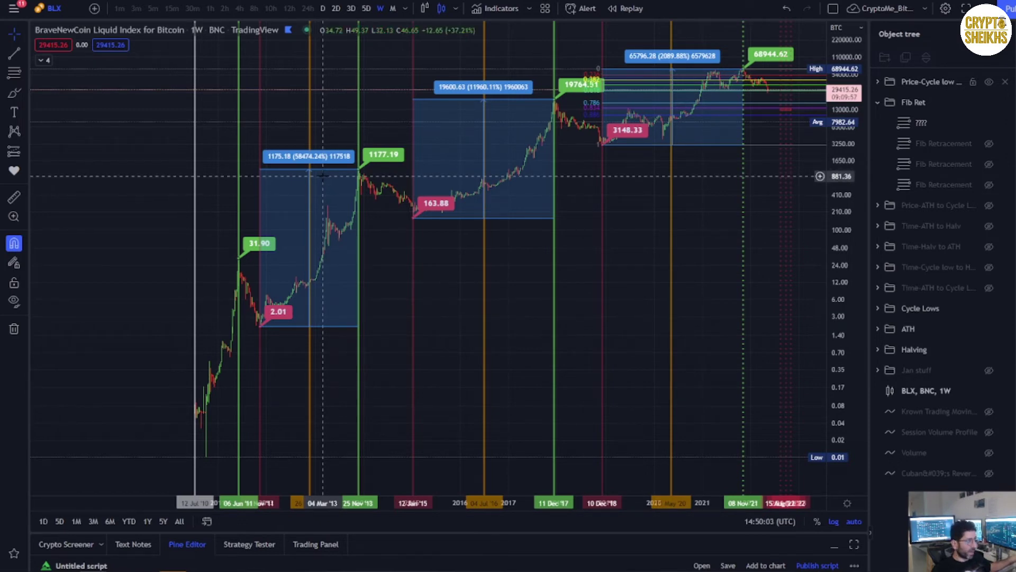
scroll(322, 176, "up", 2)
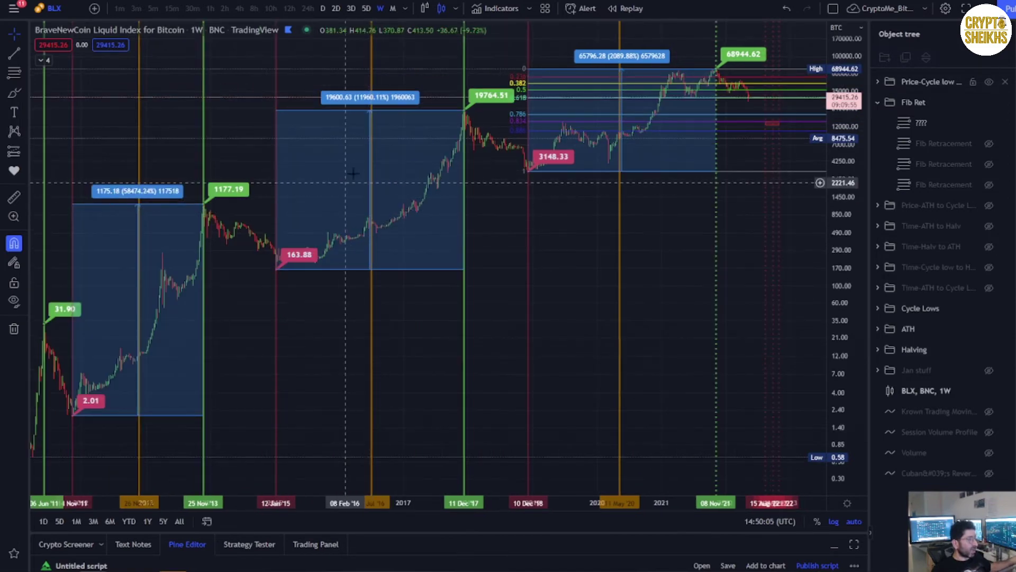
scroll(442, 269, "up", 2)
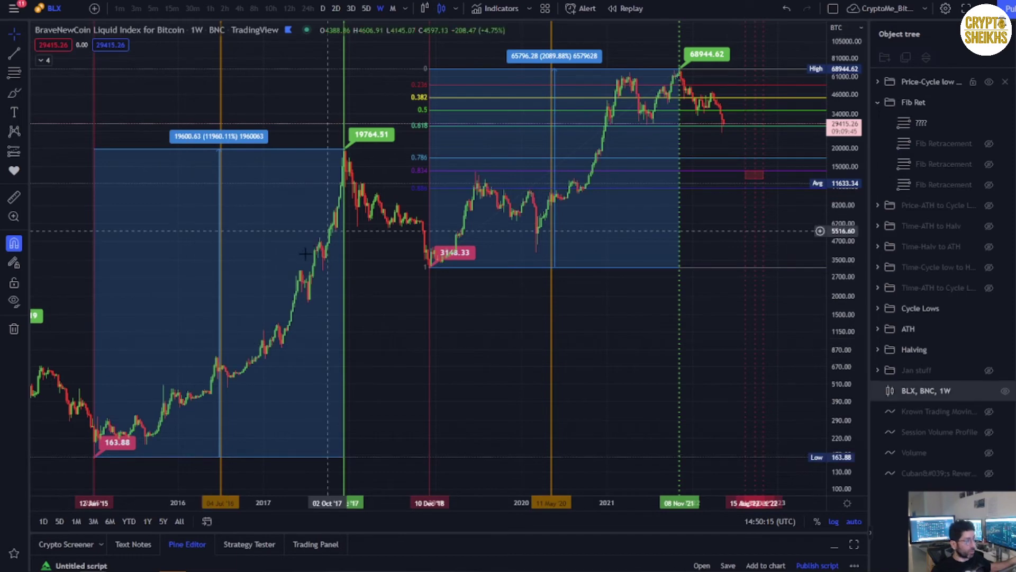
scroll(819, 99, "up", 3)
scroll(771, 182, "down", 2)
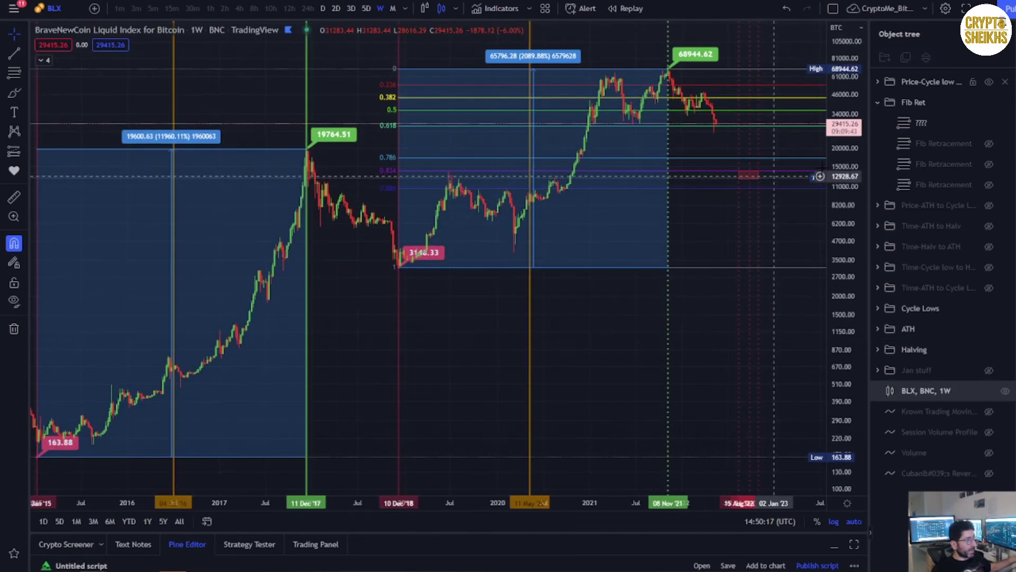
left_click(988, 82)
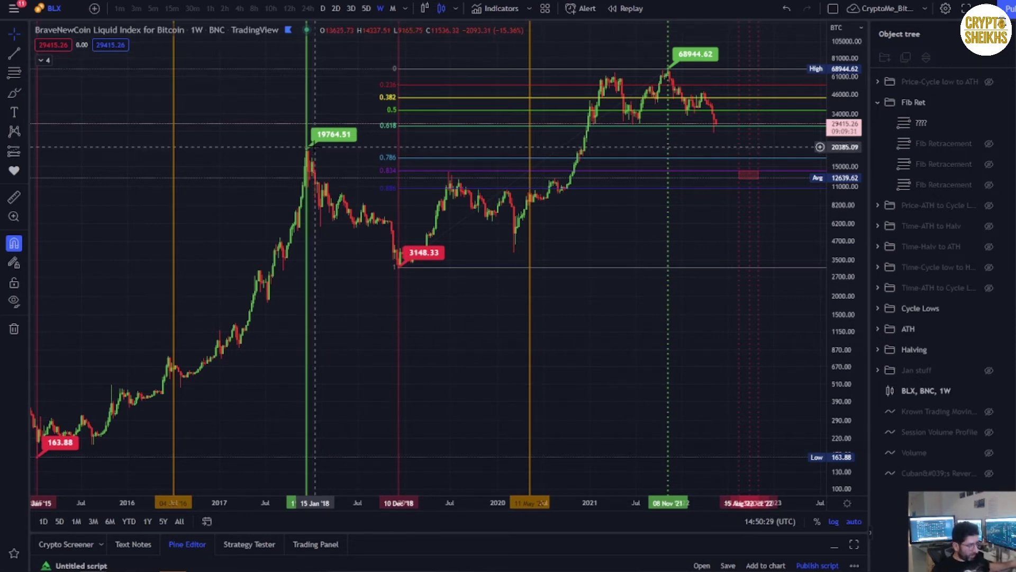
Revisit the low-to-ATH gains across all cycles, and hide those drawings together with the "????" retracement.
scroll(322, 143, "down", 5)
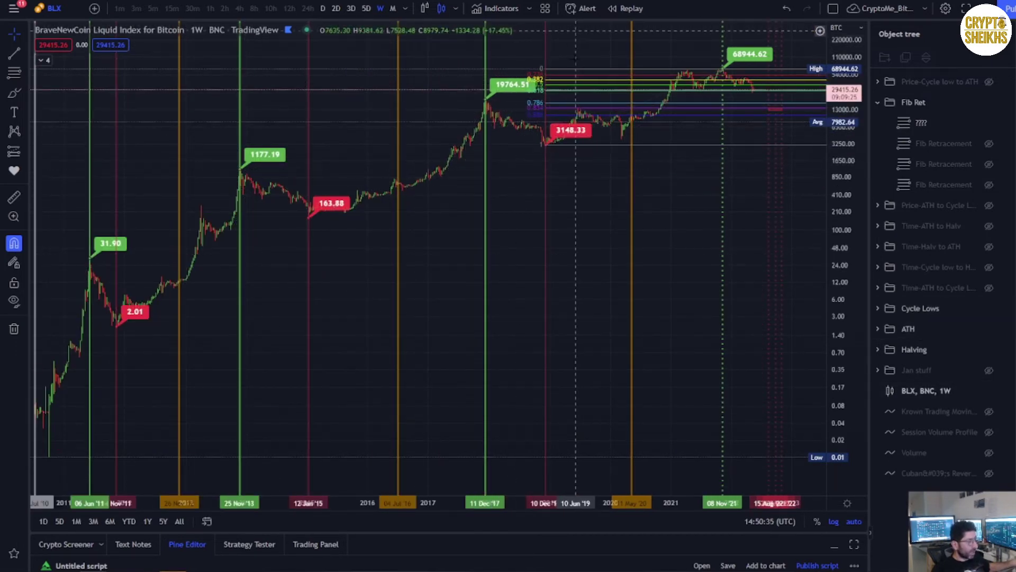
mouse_move(983, 103)
left_click(989, 82)
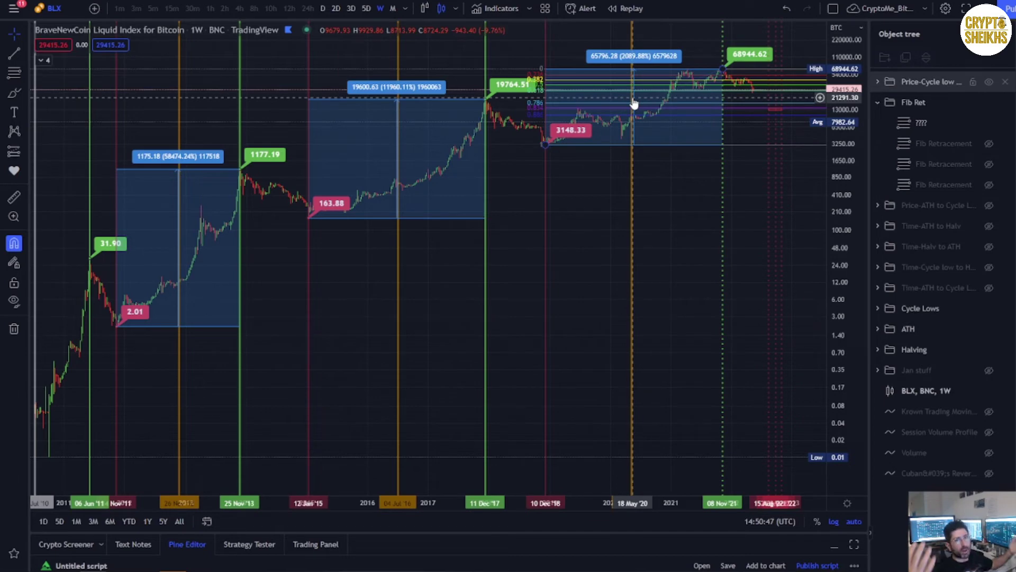
scroll(635, 106, "up", 3)
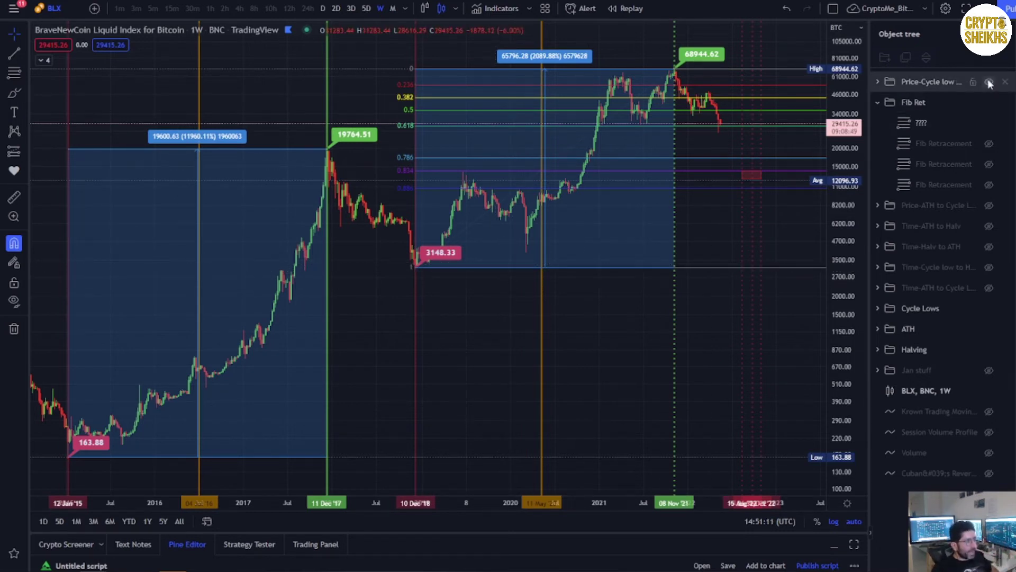
left_click(988, 81)
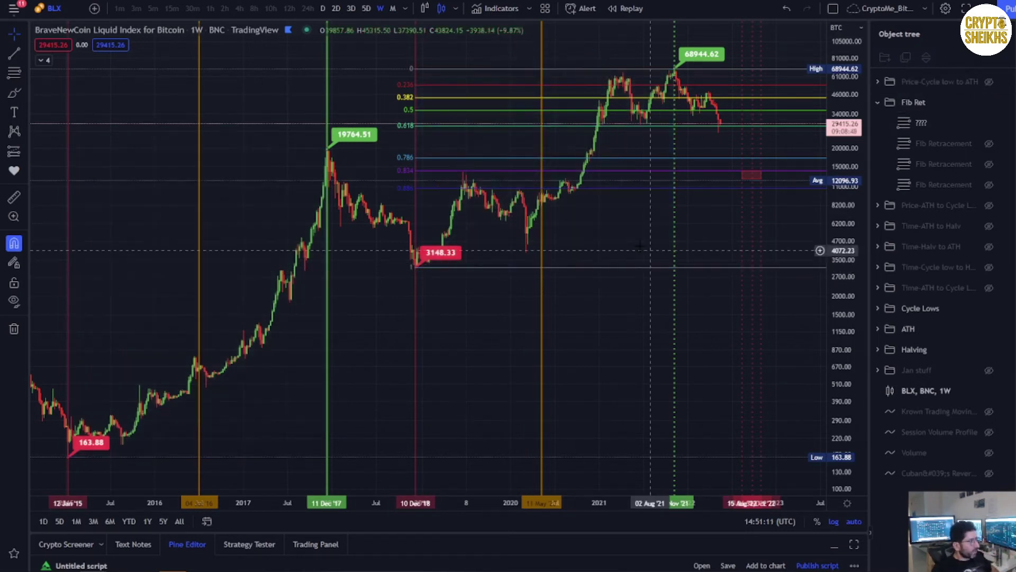
left_click(987, 123)
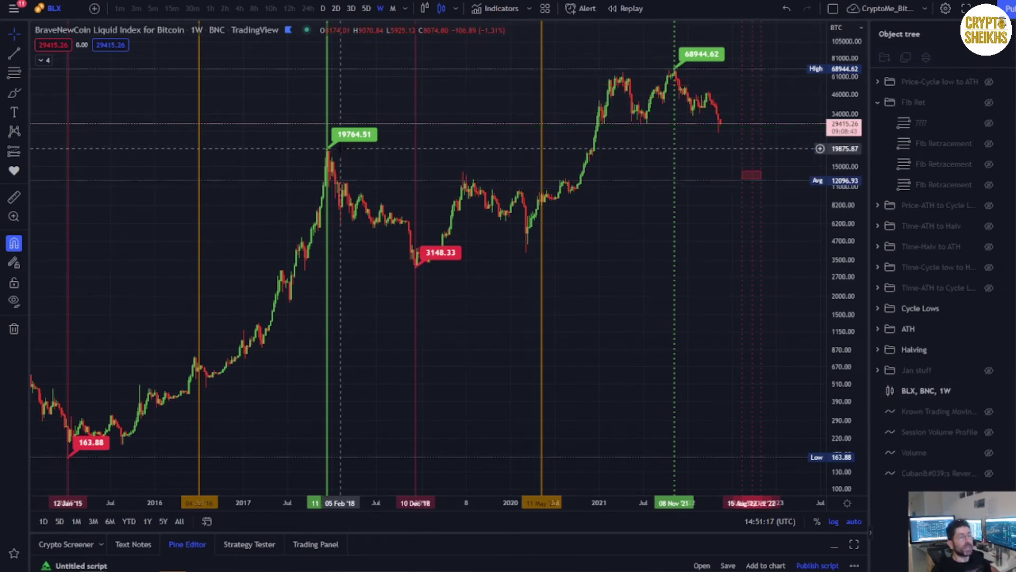
Draw a horizontal line at the December 2017 ATH of 19764.51 and change its style to a solid line.
left_click(27, 52)
left_click(50, 184)
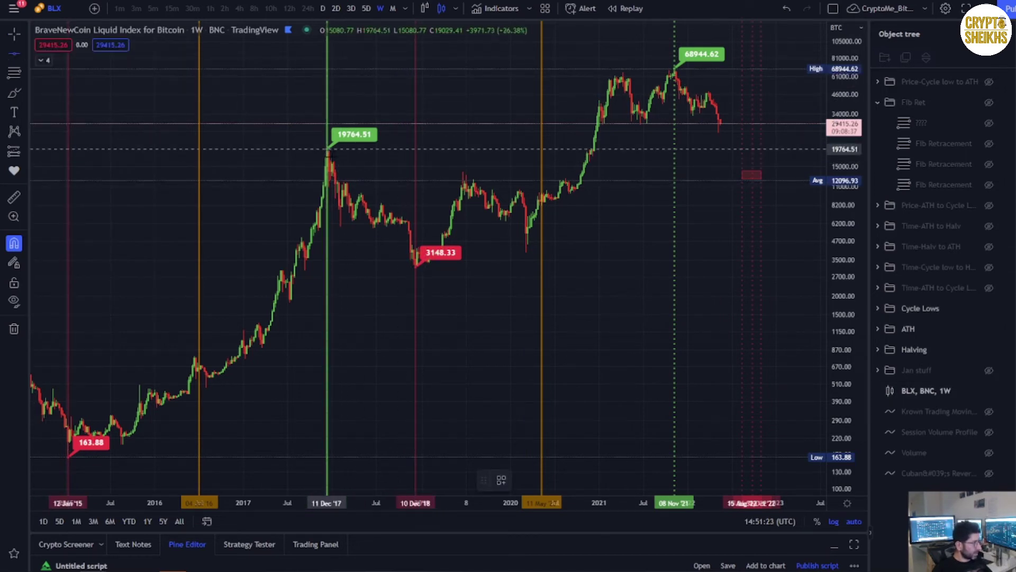
left_click(430, 149)
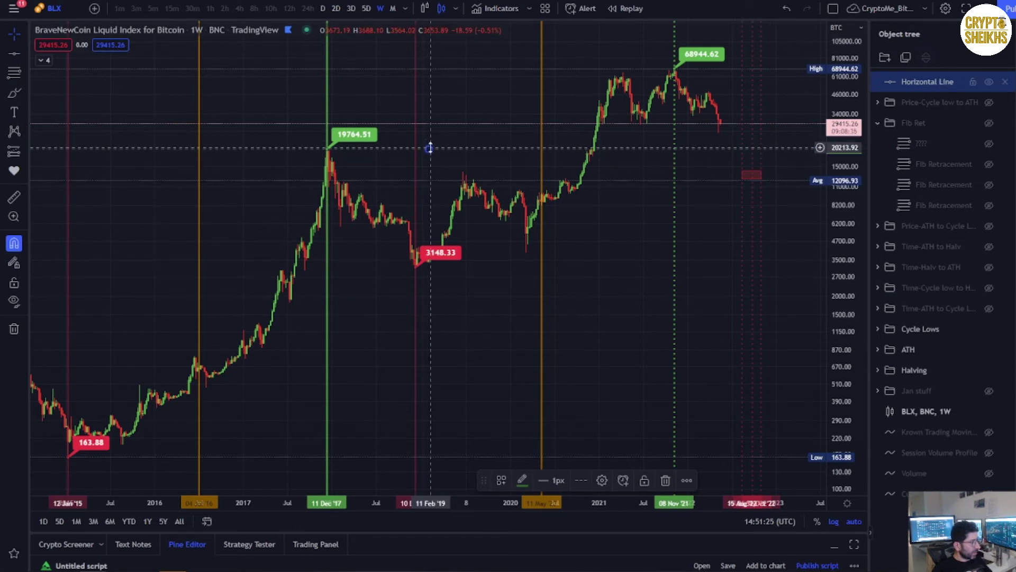
double_click(429, 149)
left_click(508, 276)
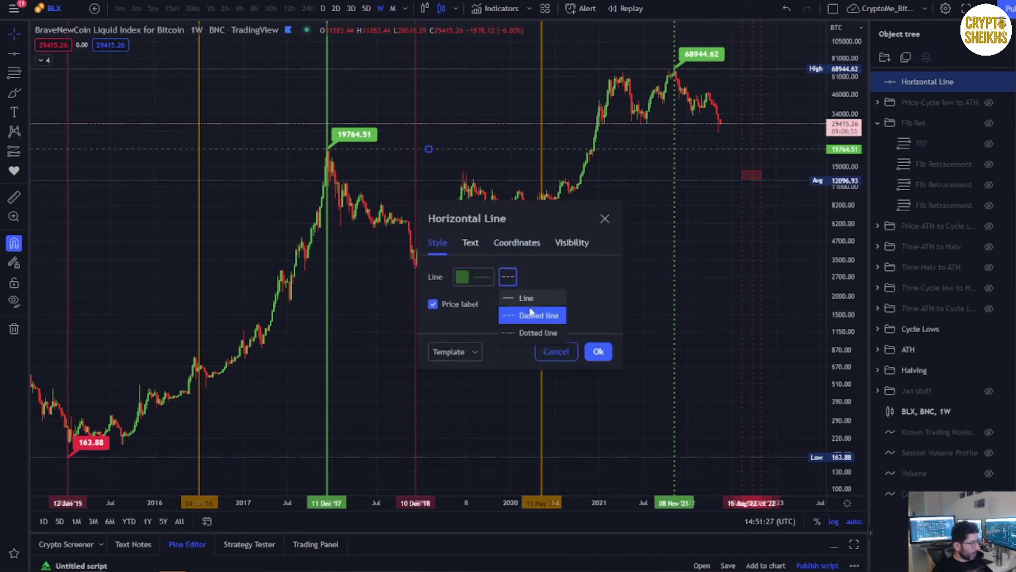
left_click(529, 301)
left_click(597, 351)
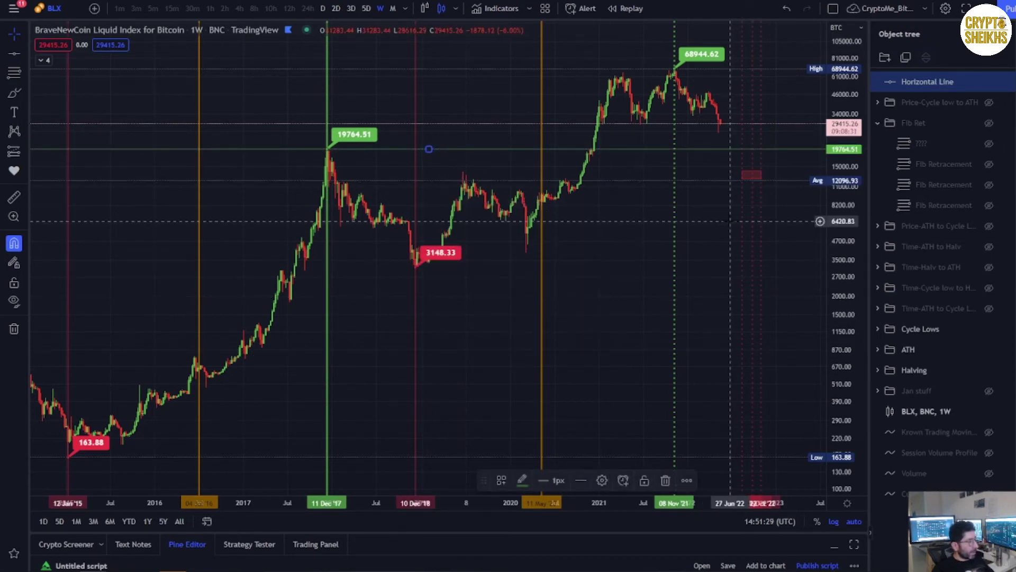
left_click(712, 169)
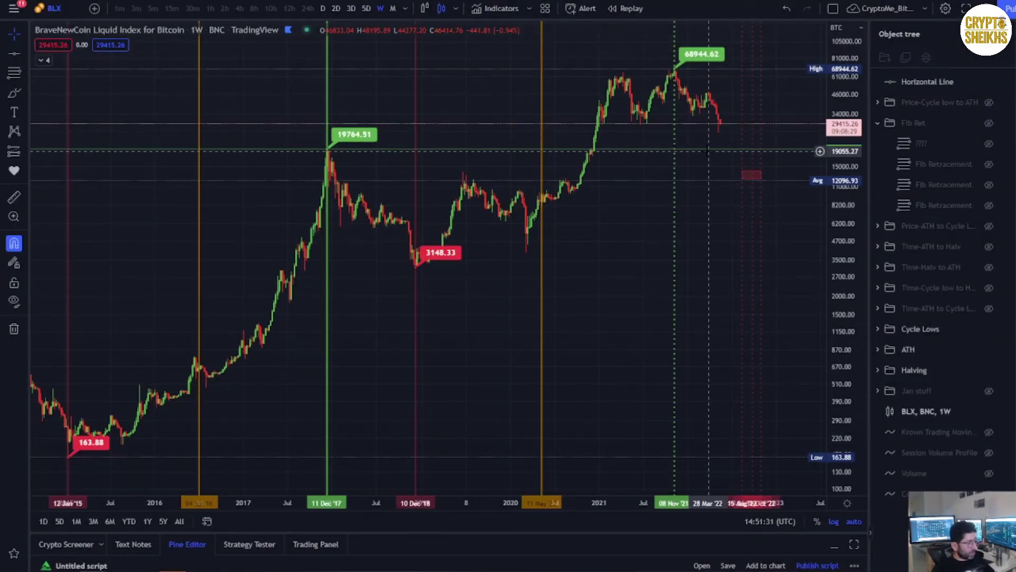
Brush a rounded path from the current price, bottoming just above the 19764.51 line and rising towards the ATH, and undo the extra short stroke.
scroll(692, 170, "up", 3)
scroll(692, 169, "up", 3)
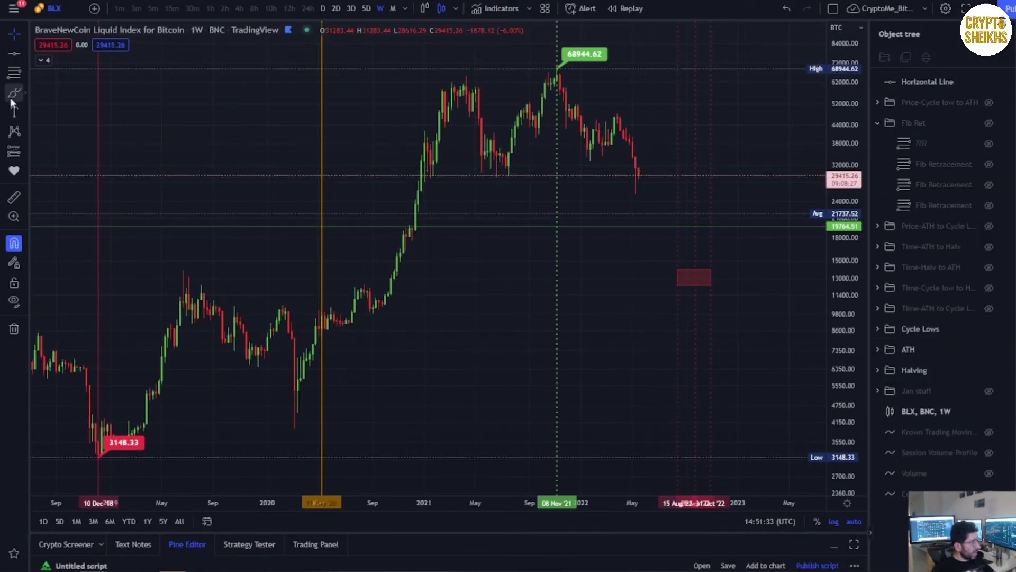
mouse_move(637, 169)
left_mouse_down()
mouse_move(650, 196)
mouse_move(691, 207)
mouse_move(798, 82)
left_mouse_up()
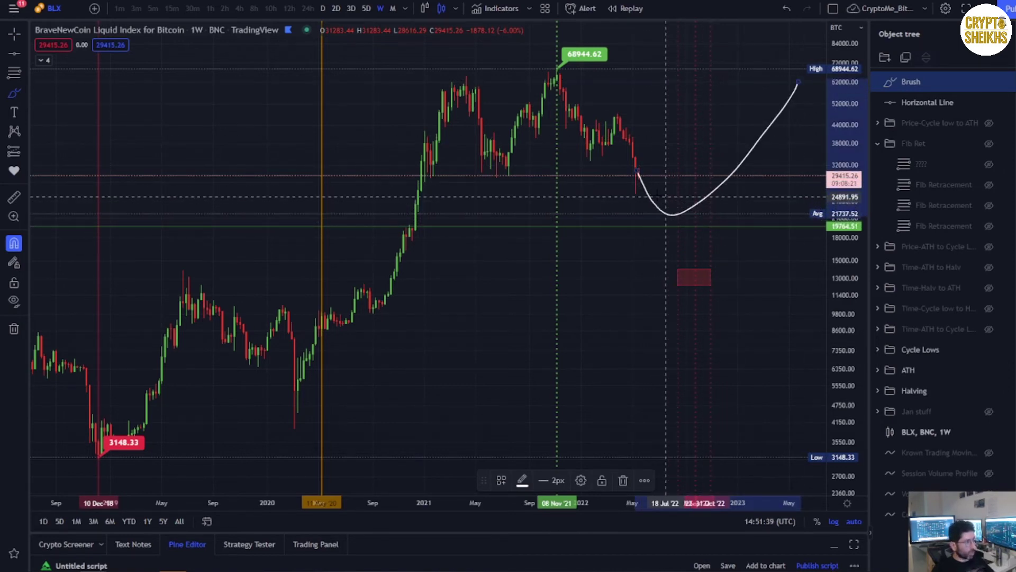
left_click_drag(628, 191, 648, 192)
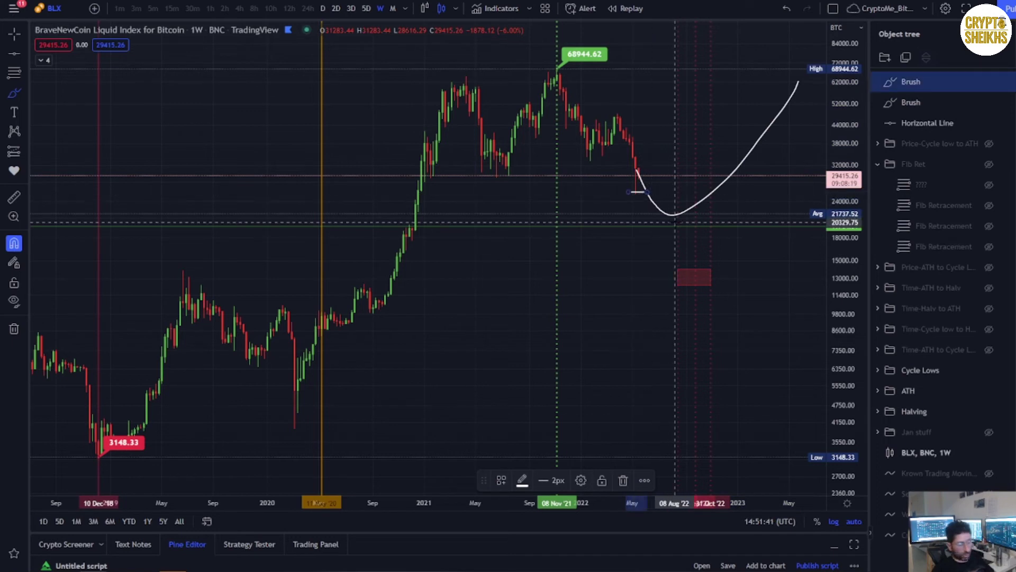
key("ctrl+z")
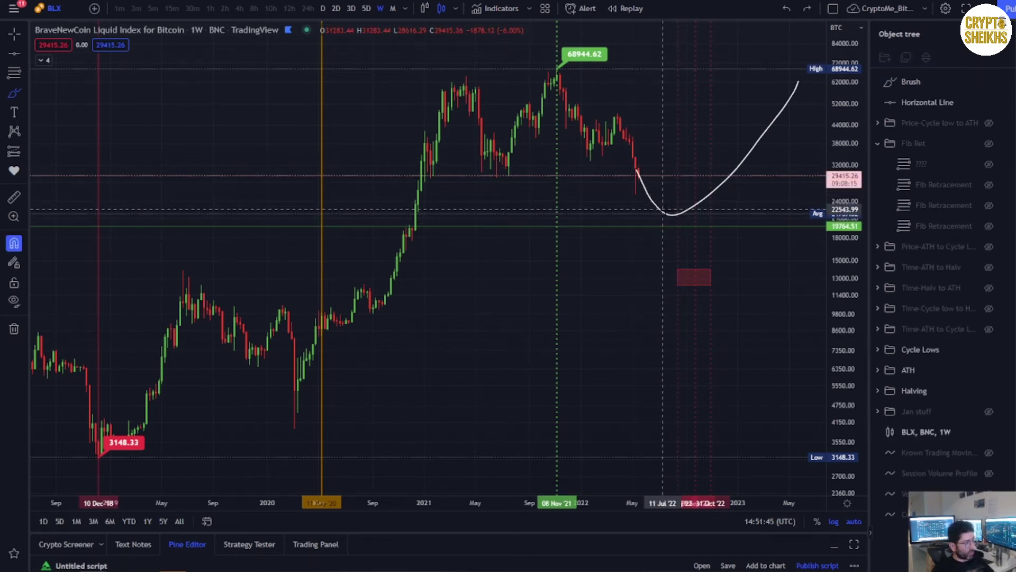
Brush an alternative deeper path from the current price through the red projected low zone, with a spike below it, and back up.
scroll(646, 195, "down", 3)
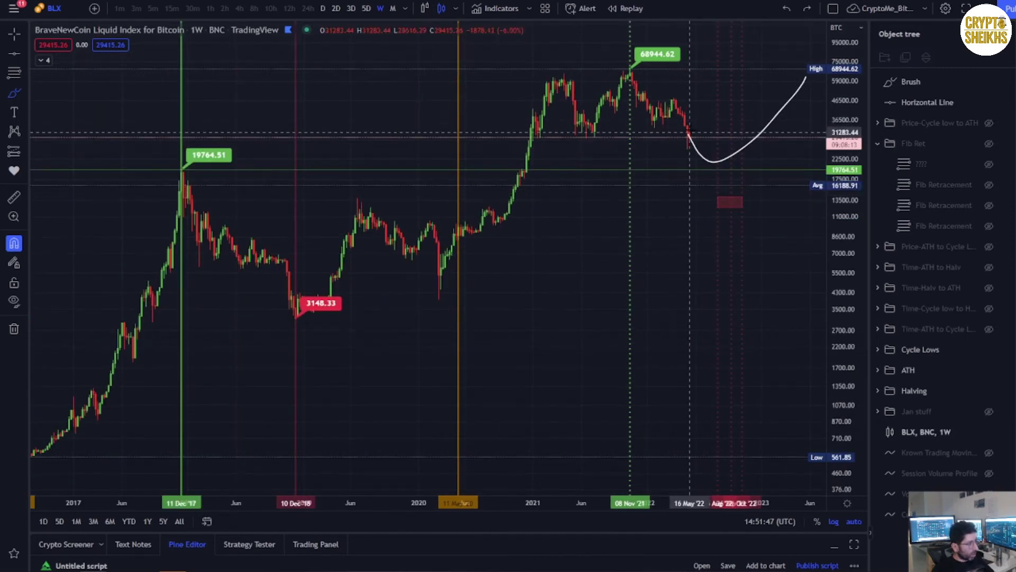
mouse_move(695, 153)
left_mouse_down()
mouse_move(733, 231)
mouse_move(732, 202)
mouse_move(783, 101)
left_mouse_up()
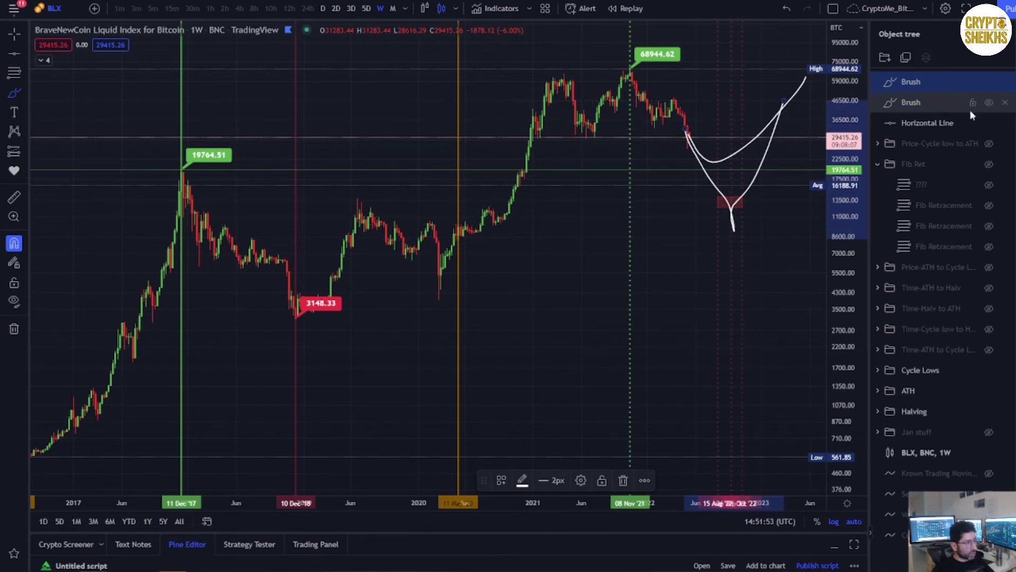
Delete both brushed projection paths and the horizontal line at 19764.51.
left_click(1007, 83)
left_click(1007, 83)
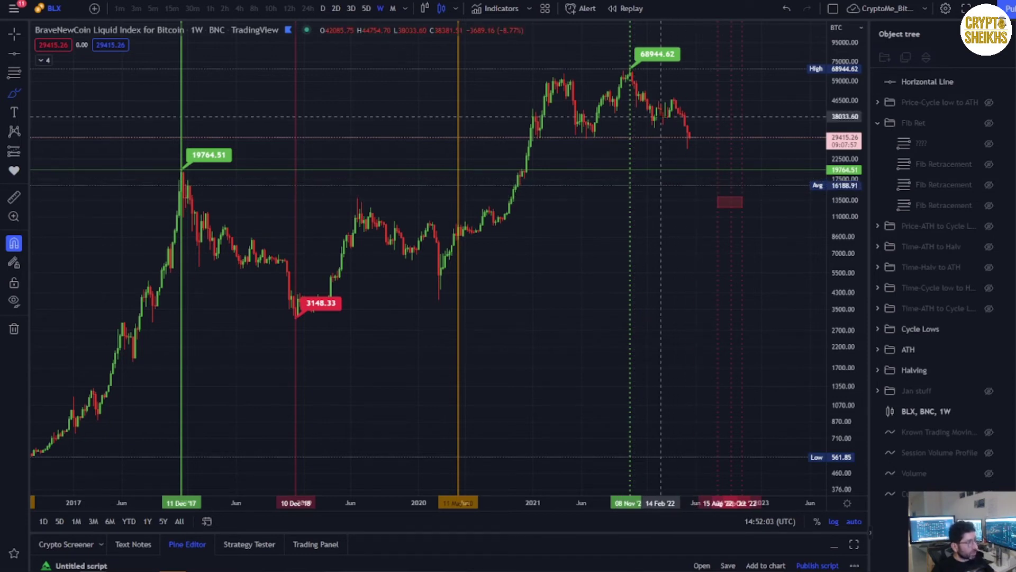
left_click(657, 170)
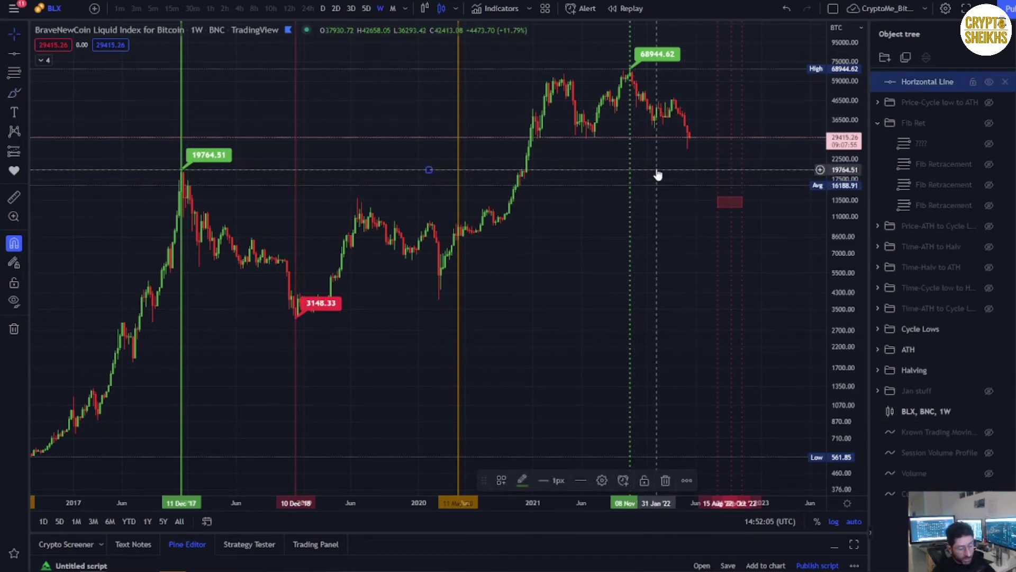
key("Delete")
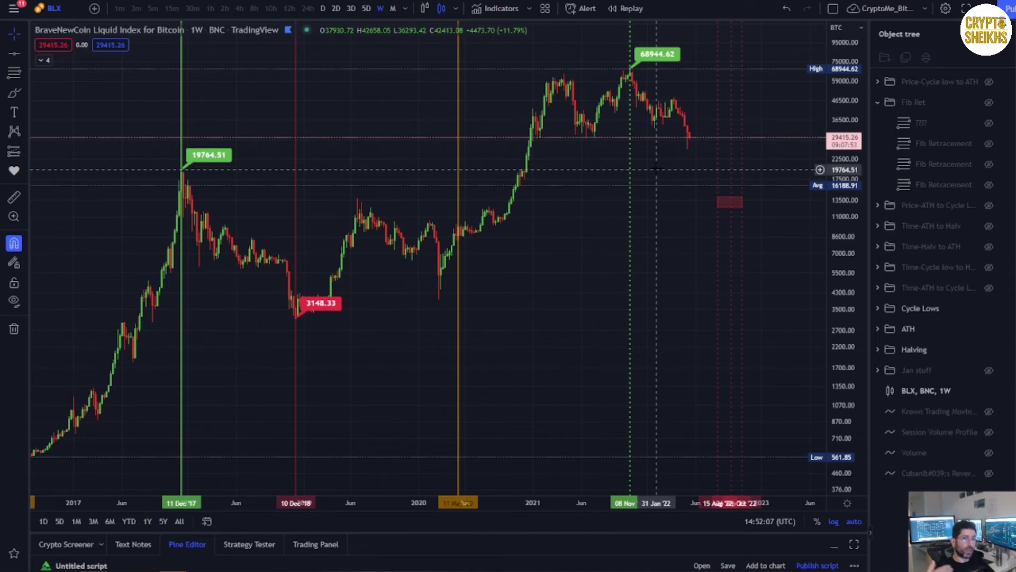
Measure the drop from the November 2021 ATH of 68944.62 towards the red projected low zone, and inspect the zone up close.
left_click(13, 197)
left_click(629, 69)
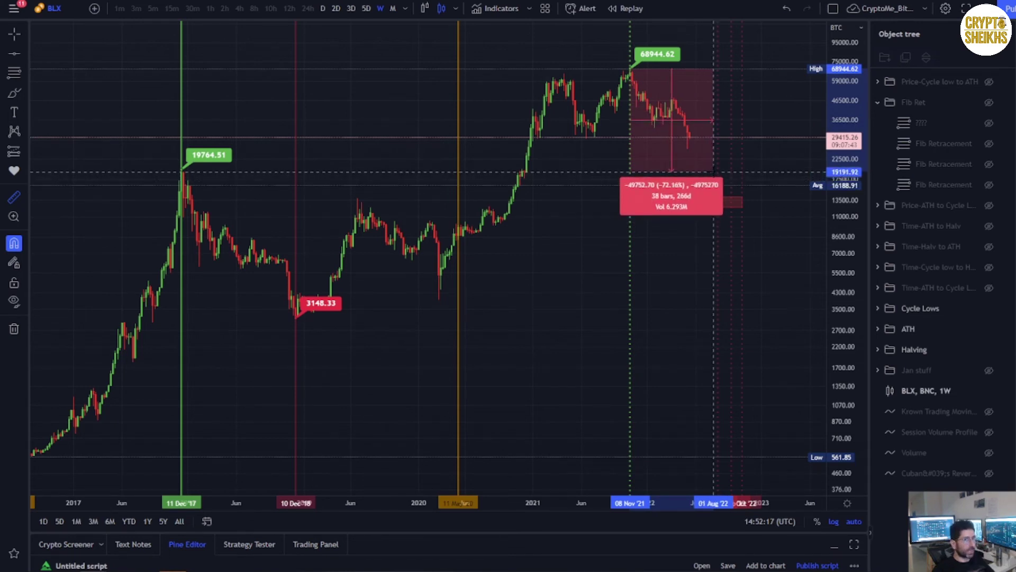
left_click(717, 196)
left_click(737, 206)
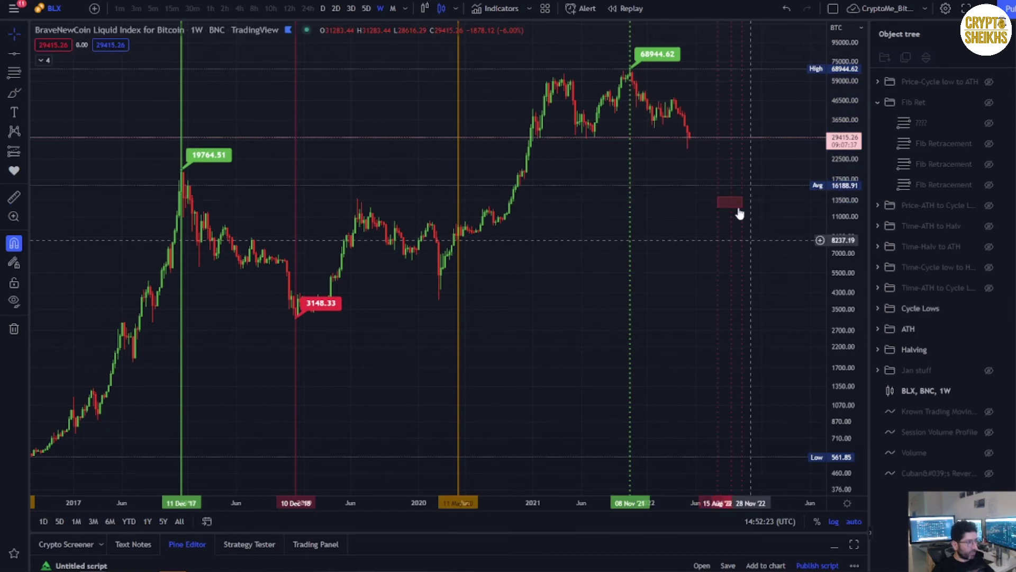
scroll(730, 185, "up", 4)
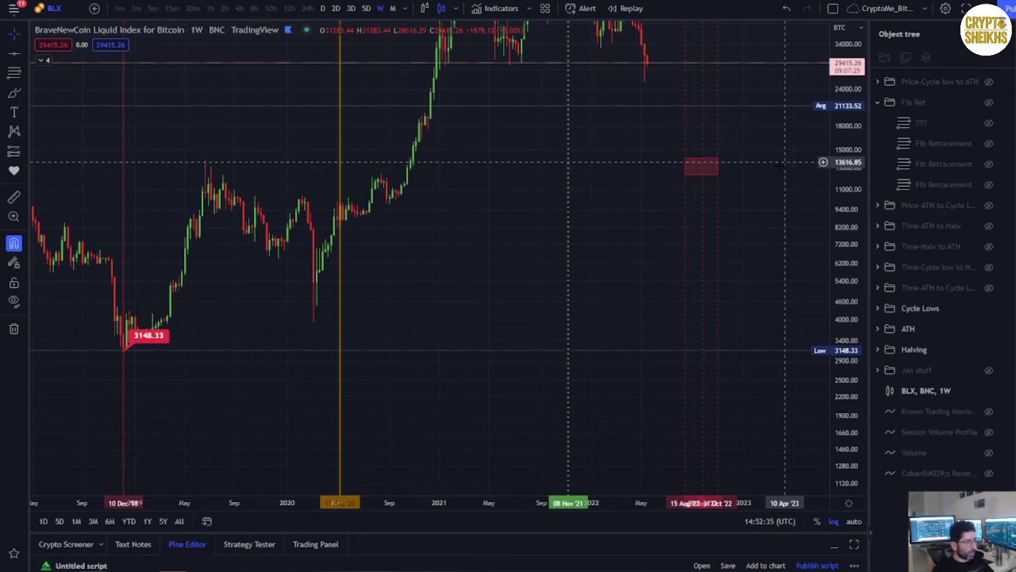
left_click(692, 169)
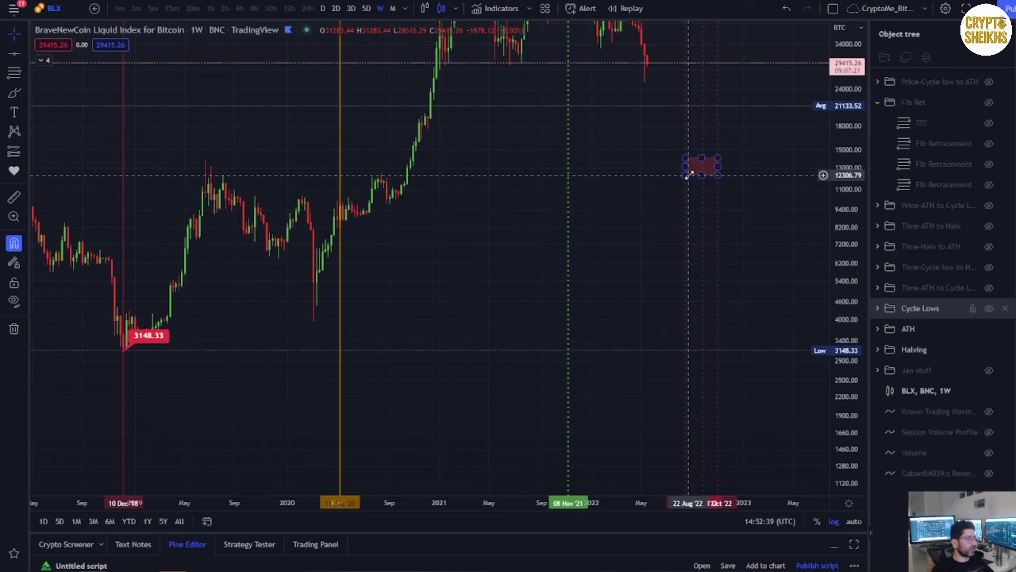
Brush a loop around the December 2017 ATH and a stroke from the current price to the red zone, and undo both.
scroll(699, 159, "down", 2)
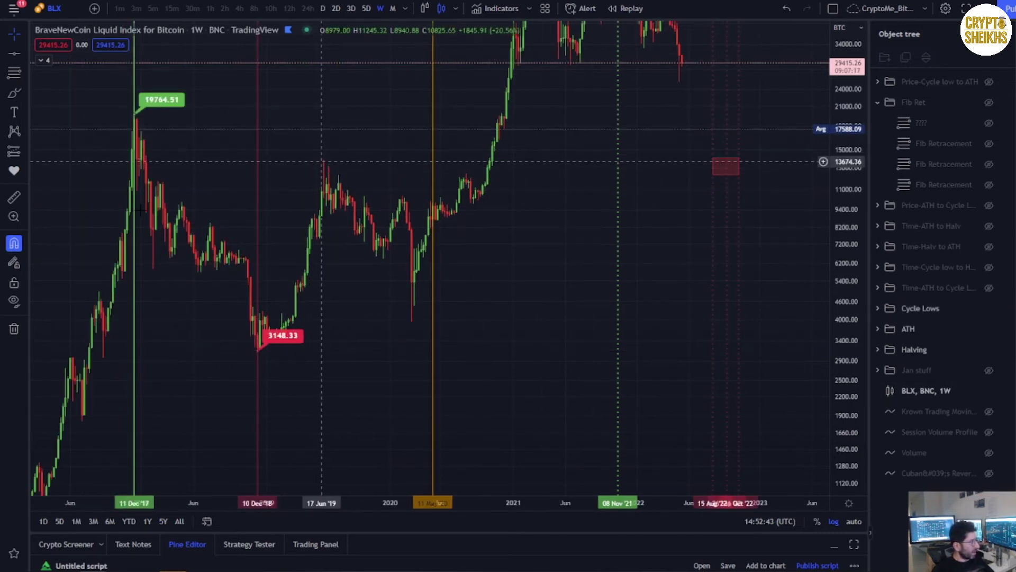
left_click(14, 93)
left_click_drag(203, 110, 168, 110)
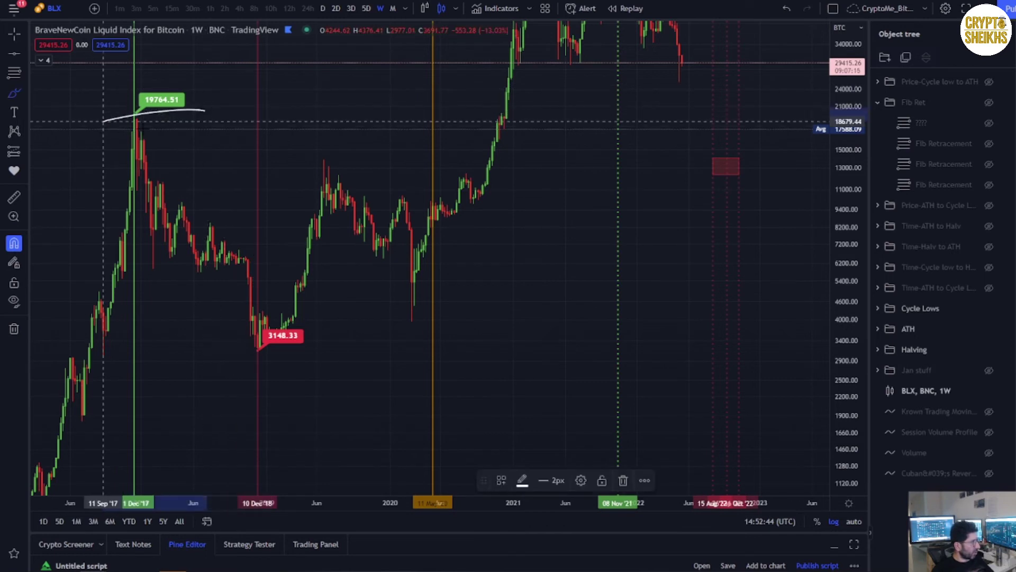
mouse_move(674, 68)
left_mouse_down()
mouse_move(678, 125)
mouse_move(699, 147)
mouse_move(472, 147)
mouse_move(329, 157)
mouse_move(304, 172)
mouse_move(749, 160)
mouse_move(731, 138)
mouse_move(688, 141)
mouse_move(675, 155)
left_mouse_up()
key("ctrl+z")
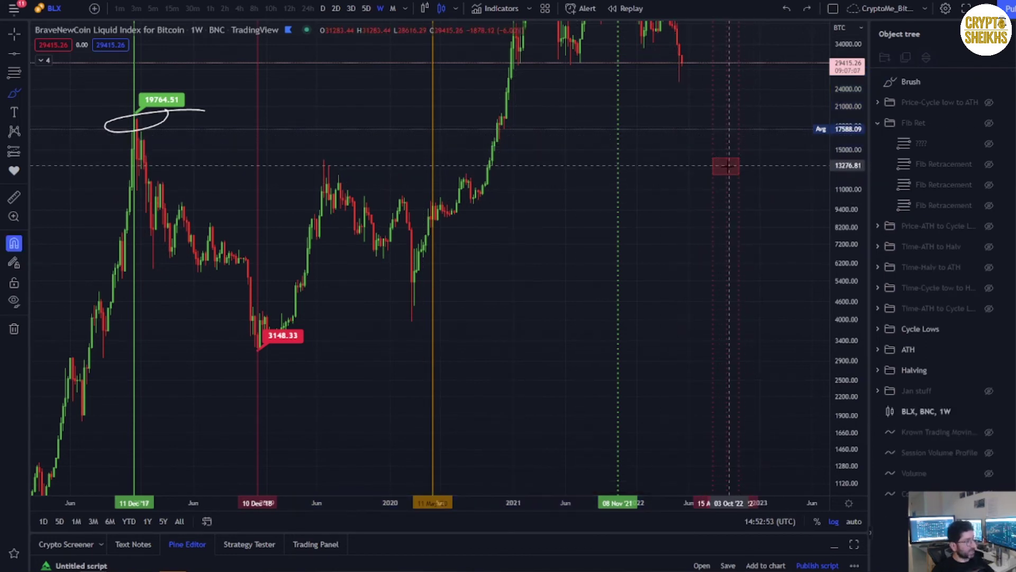
key("ctrl+z")
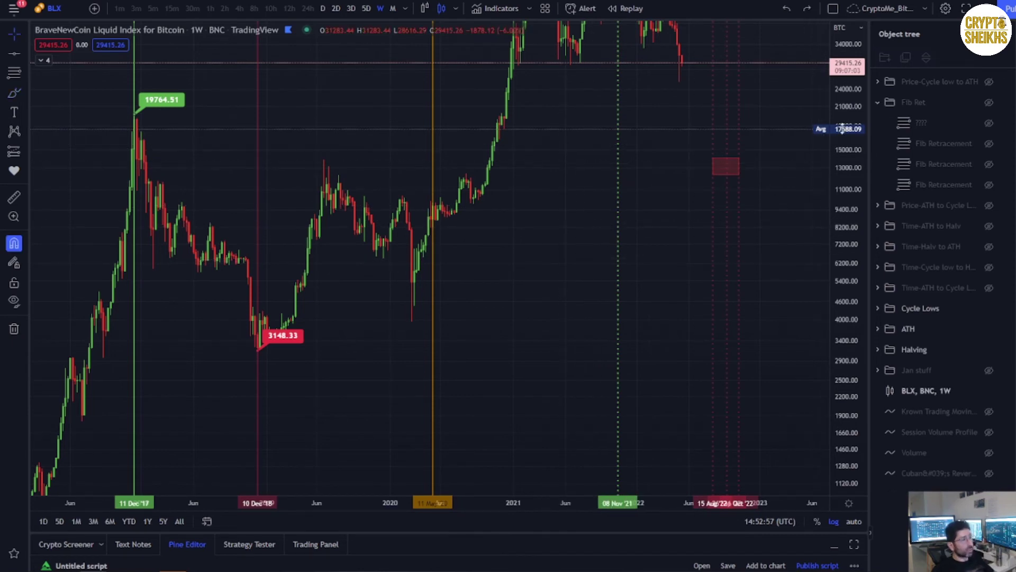
Brush an ellipse at the ATH price level around the projected 2024 halving line, and undo it.
left_click_drag(852, 159, 857, 309)
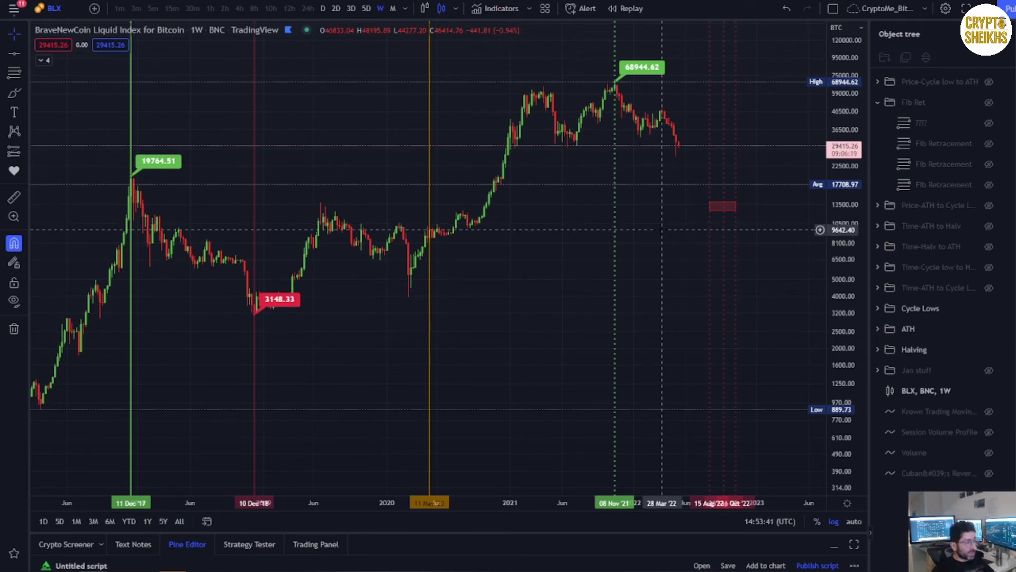
left_click_drag(601, 231, 325, 267)
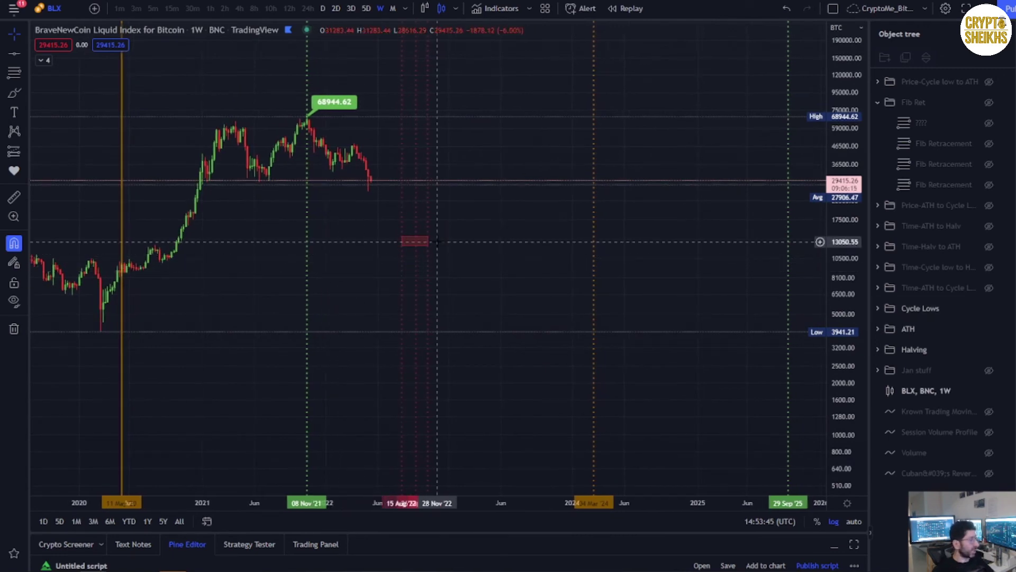
left_click(13, 93)
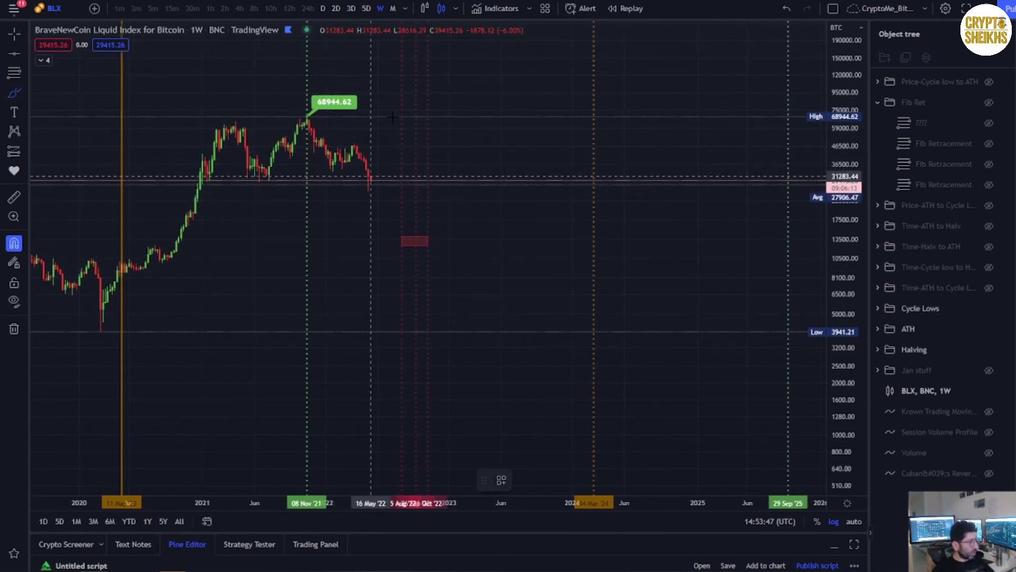
left_click_drag(503, 112, 574, 77)
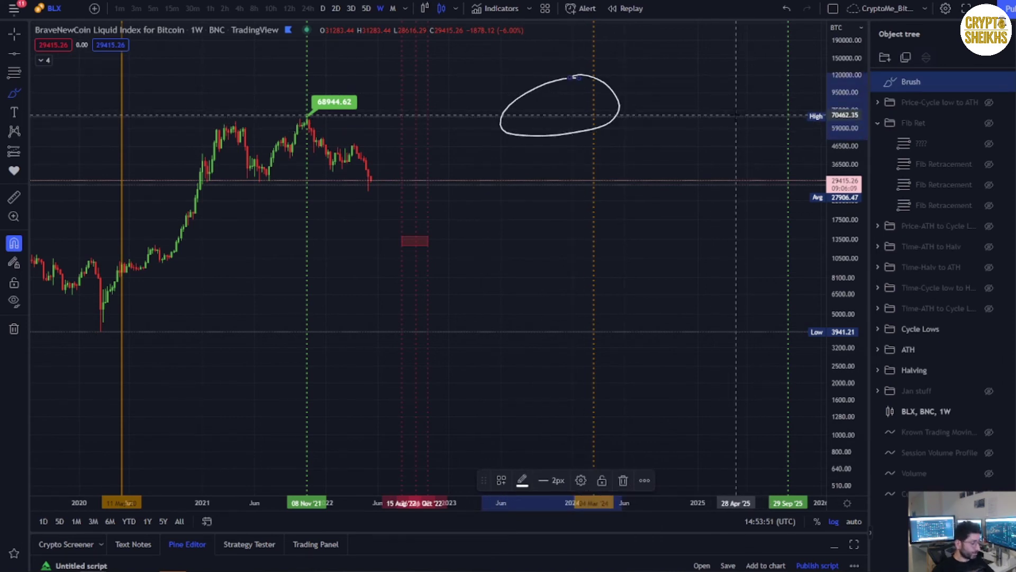
key("ctrl+z")
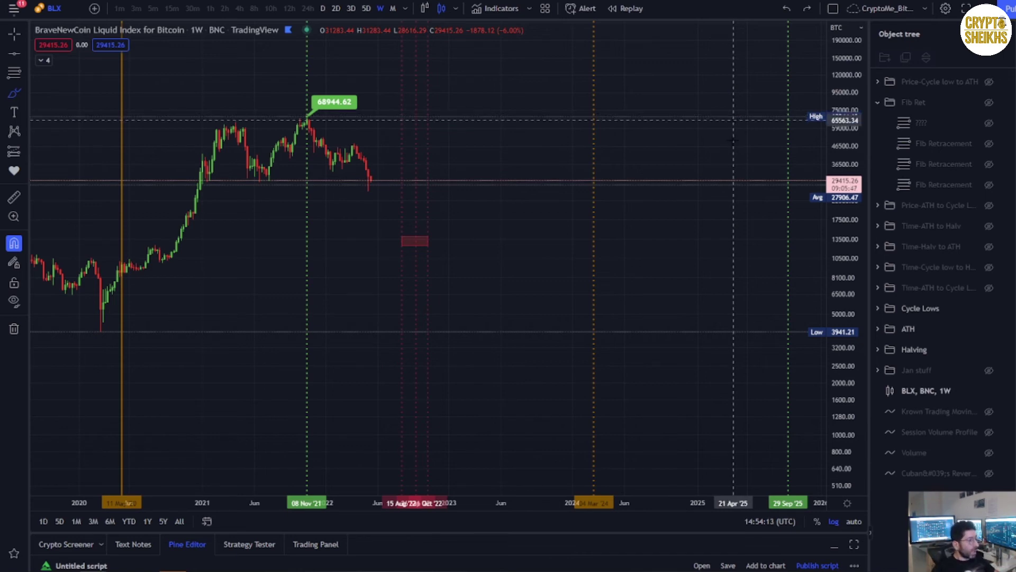
Examine the full BLX price history from 2010 with all cycle highs, lows and halvings, with the price scale fitted automatically.
left_click(788, 202)
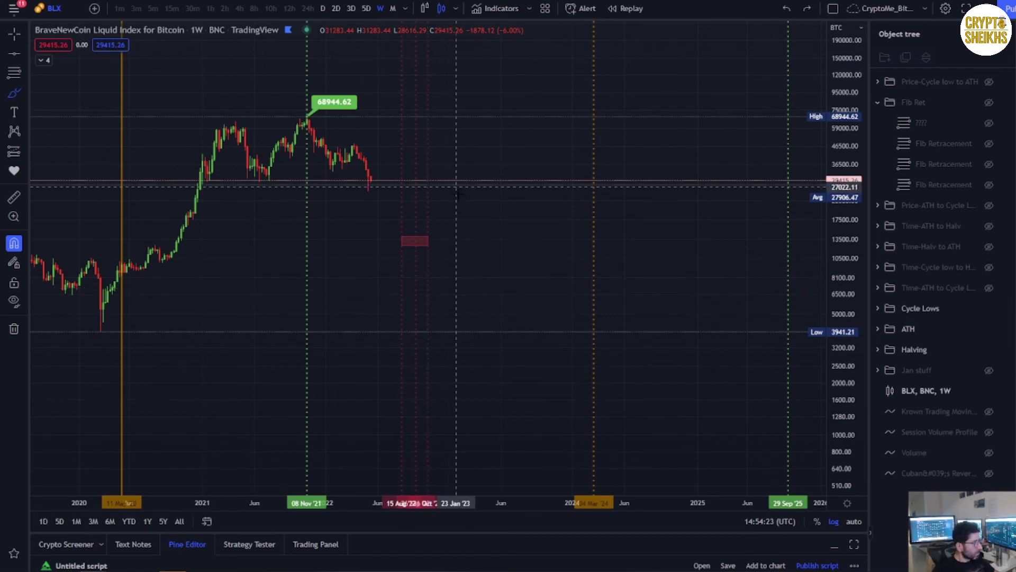
left_click_drag(428, 288, 569, 238)
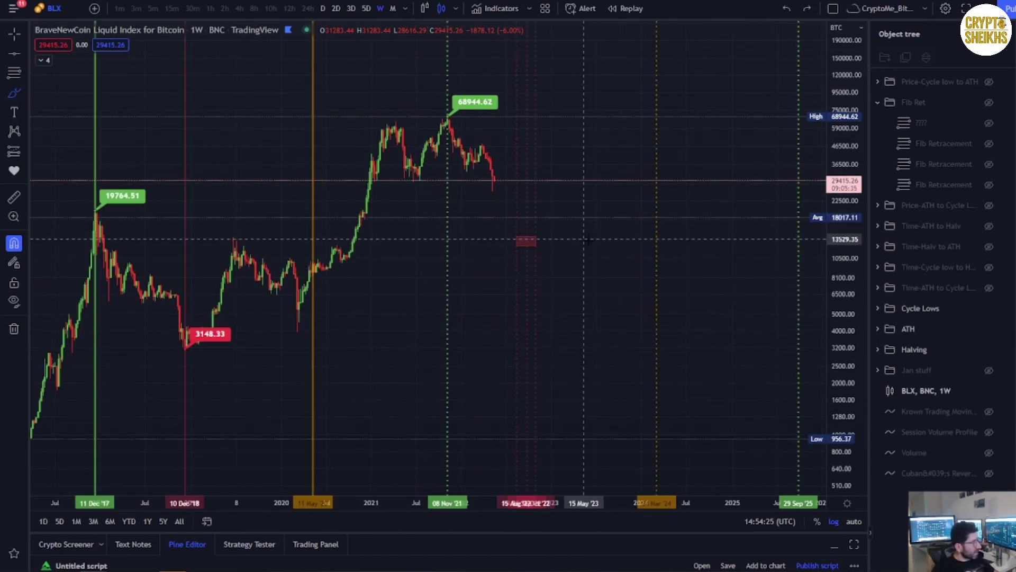
scroll(599, 247, "down", 1)
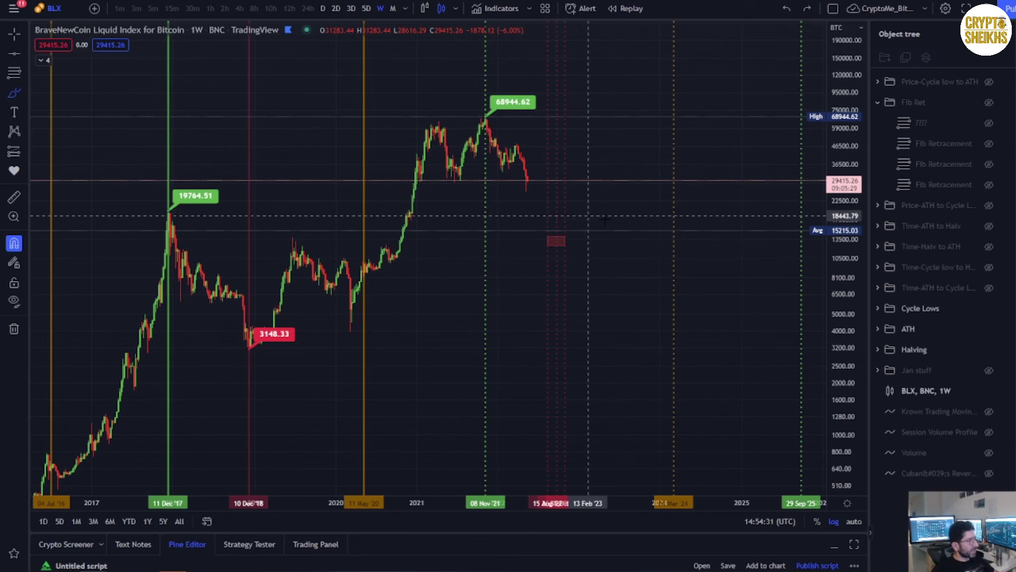
scroll(609, 219, "down", 2)
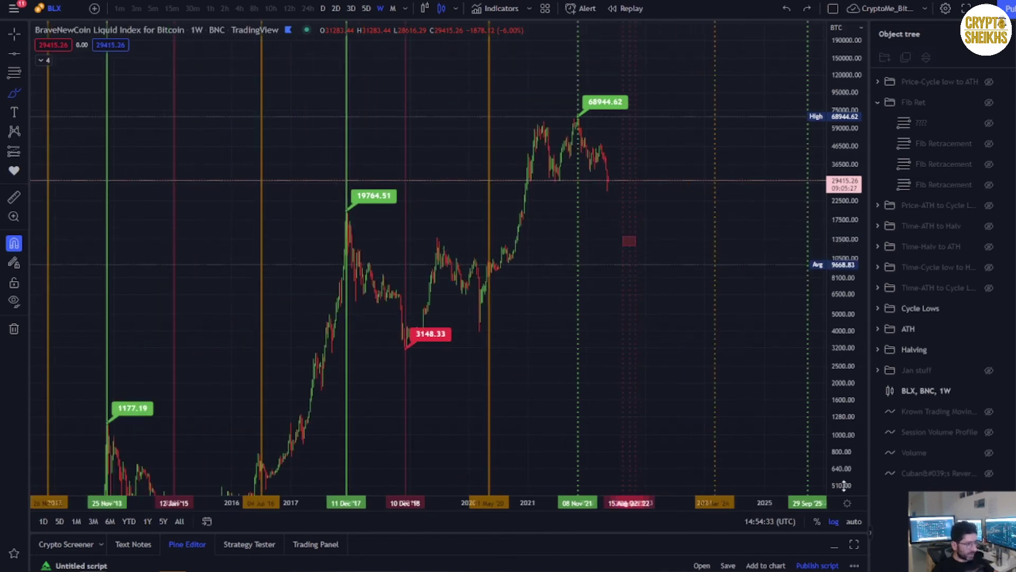
left_click(853, 522)
scroll(423, 318, "down", 2)
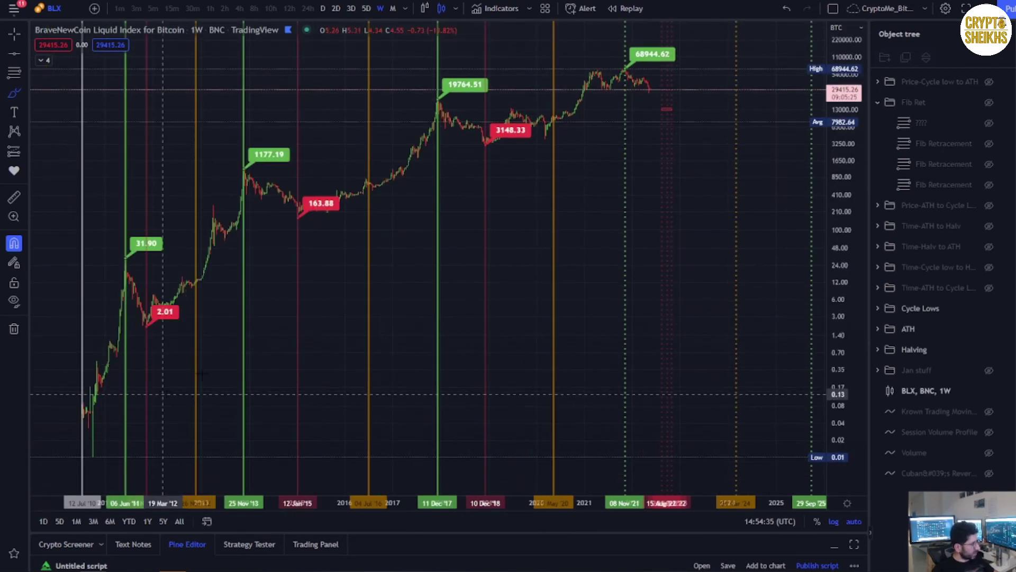
scroll(550, 339, "up", 2)
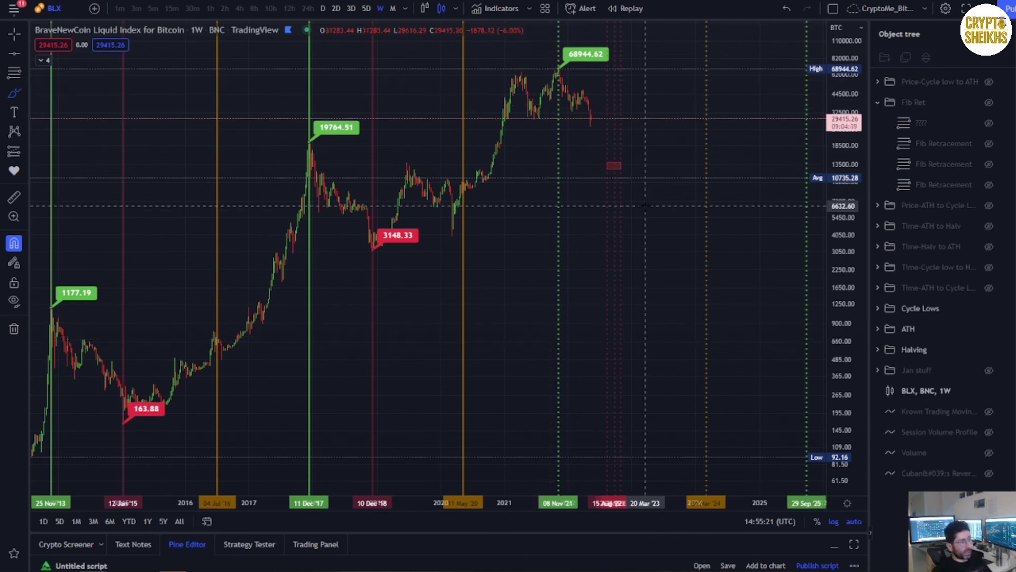
Open the watchlist and switch the chart to SPX, showing the weekly index back to 2003.
left_click(1005, 31)
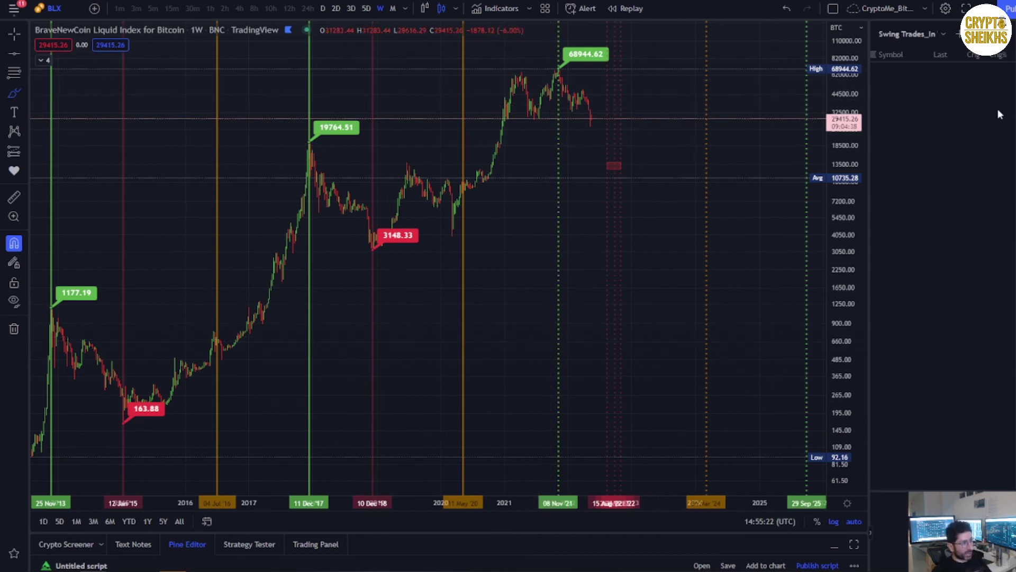
left_click(944, 139)
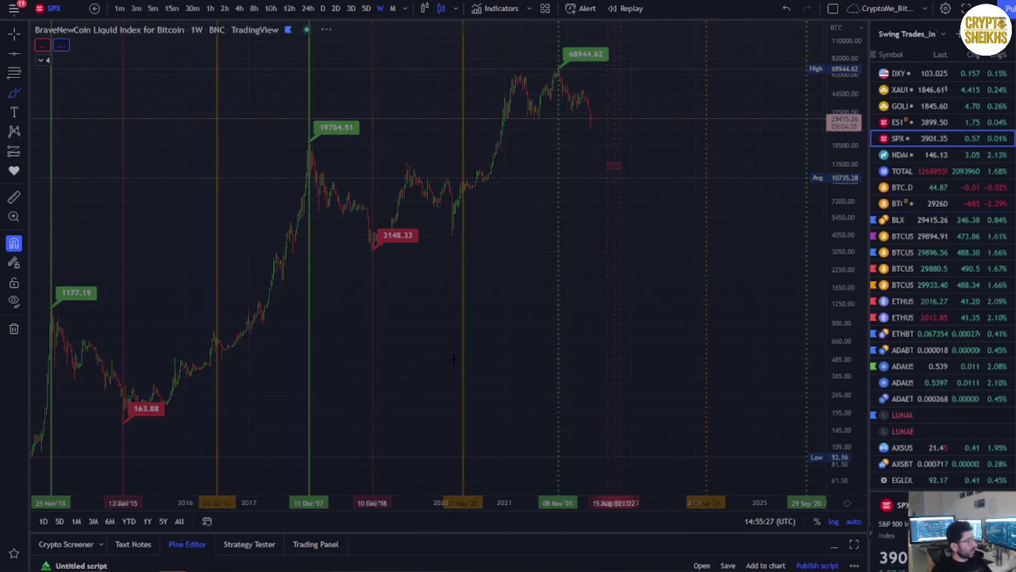
scroll(419, 360, "down", 3)
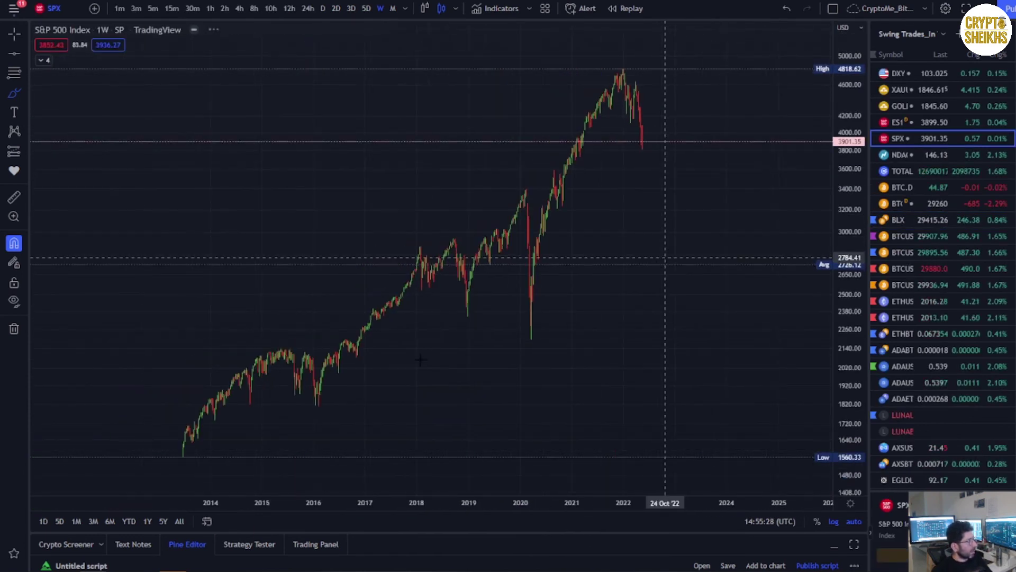
scroll(419, 360, "down", 2)
scroll(306, 376, "down", 4)
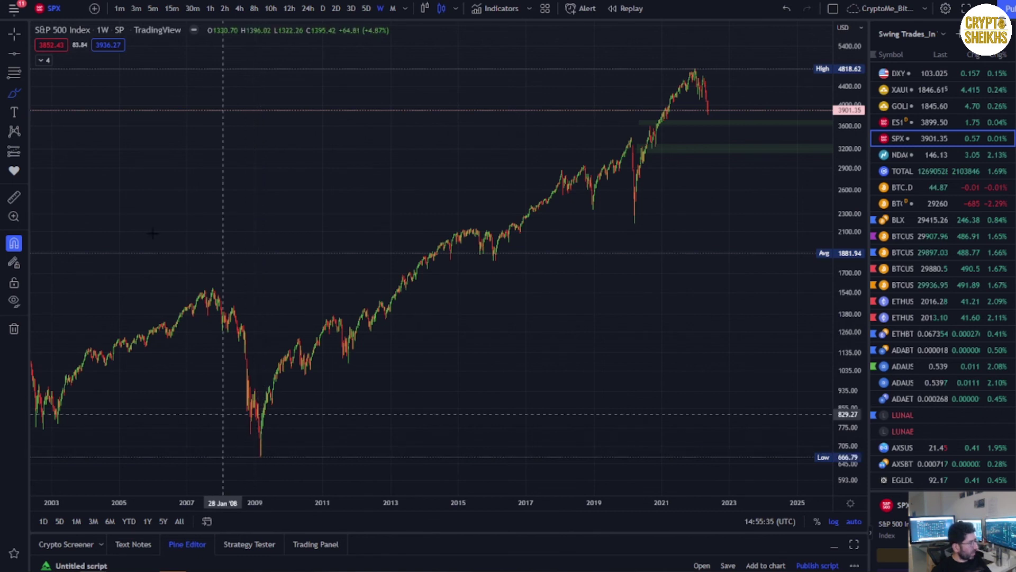
Brush a rising trendline below the S&P 500 uptrend and a short stroke at the early 2020 peak, and undo both.
left_click_drag(344, 394, 874, 31)
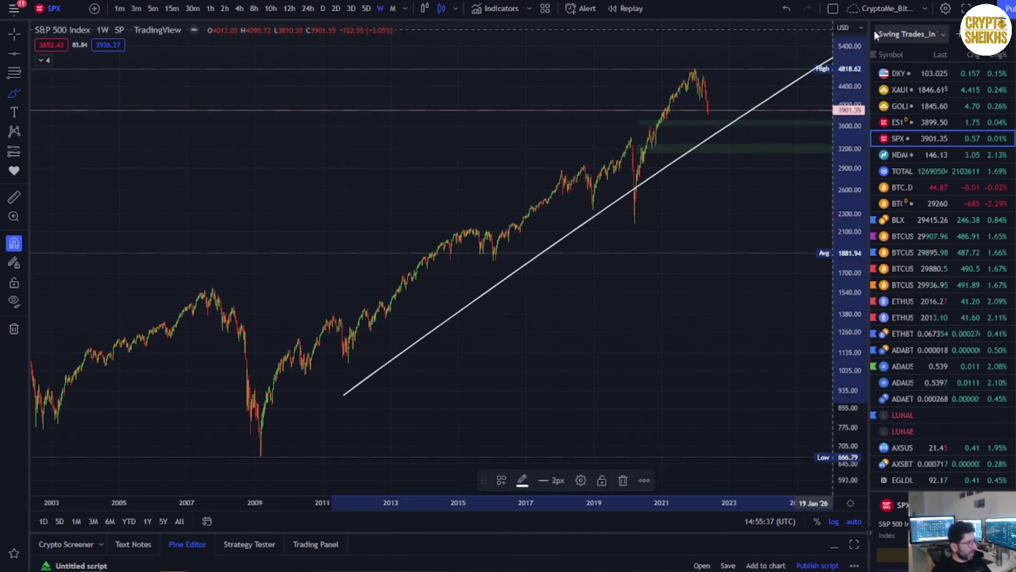
key("ctrl+z")
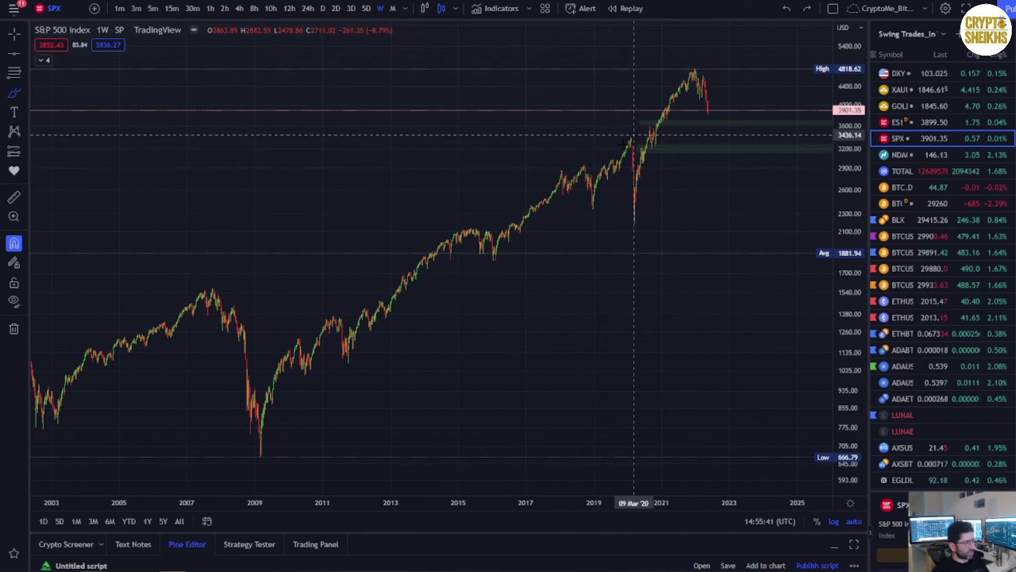
mouse_move(631, 139)
left_mouse_down()
mouse_move(609, 209)
mouse_move(640, 129)
left_mouse_up()
key("ctrl+z")
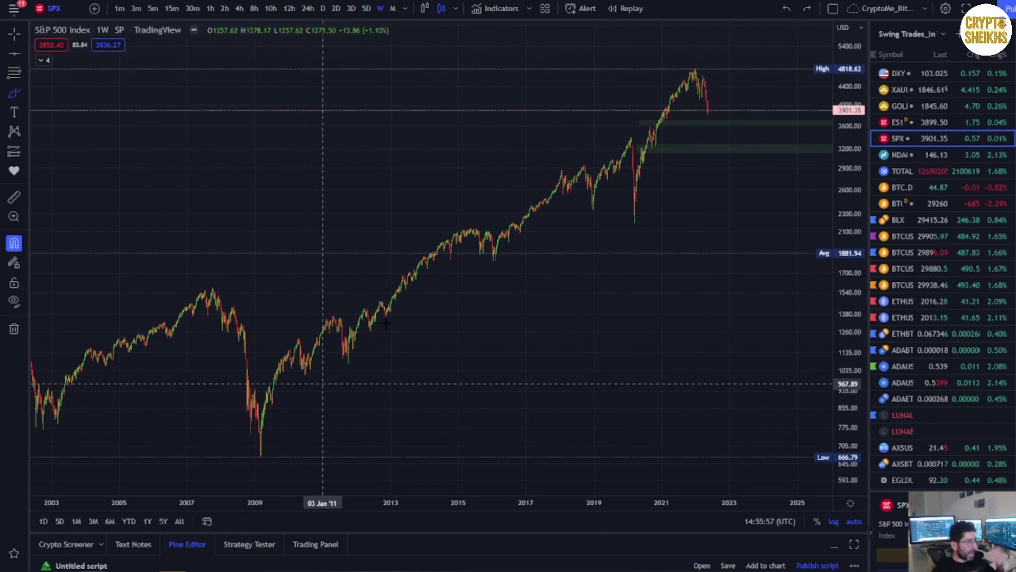
Brush a quick S&P 500 recovery to a new high and an alternative prolonged decline from the recent peak, and undo both.
mouse_move(689, 75)
left_mouse_down()
mouse_move(712, 113)
mouse_move(772, 47)
left_mouse_up()
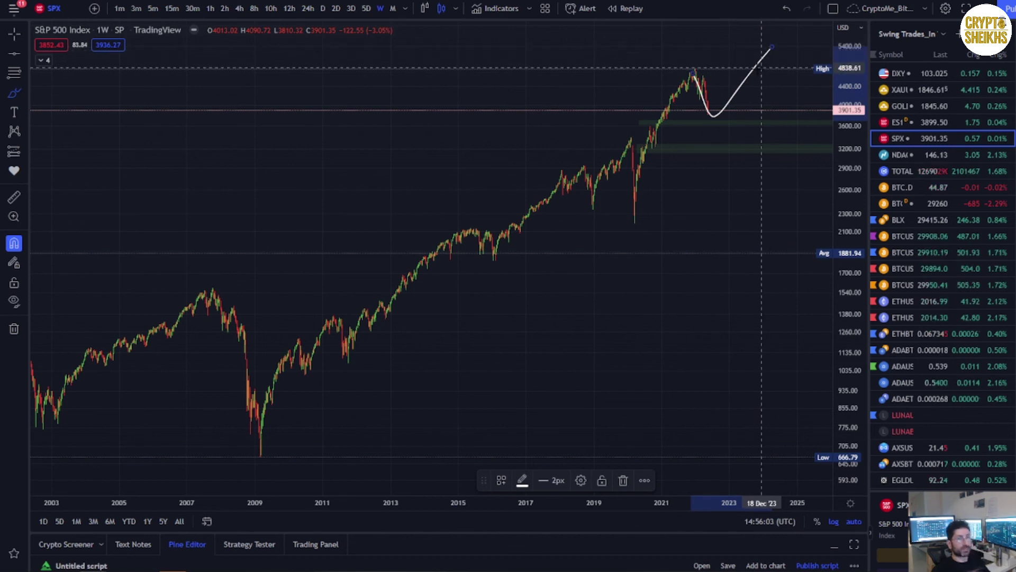
key("ctrl+z")
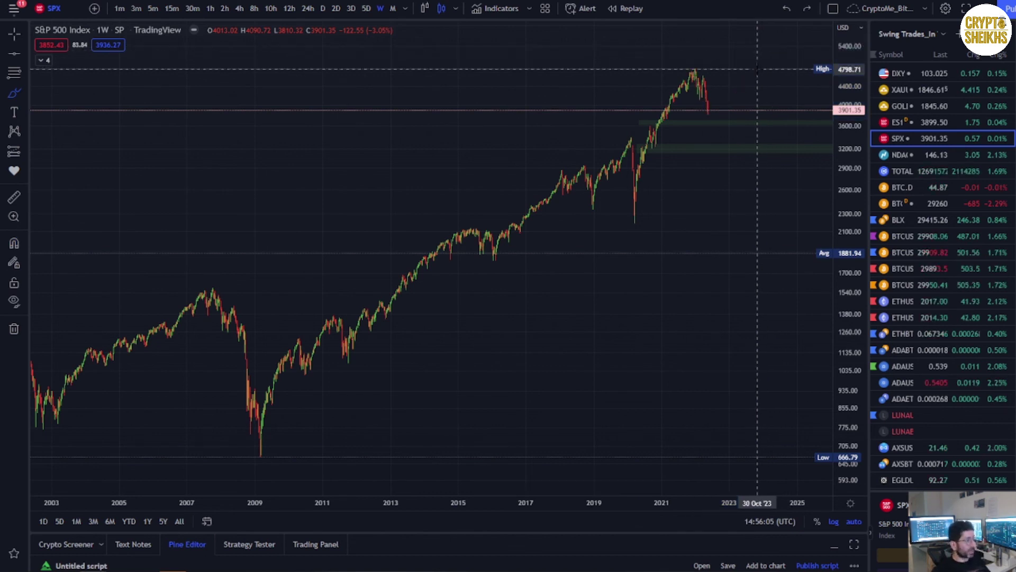
mouse_move(708, 80)
left_mouse_down()
mouse_move(765, 225)
mouse_move(819, 220)
mouse_move(816, 260)
left_mouse_up()
key("ctrl+z")
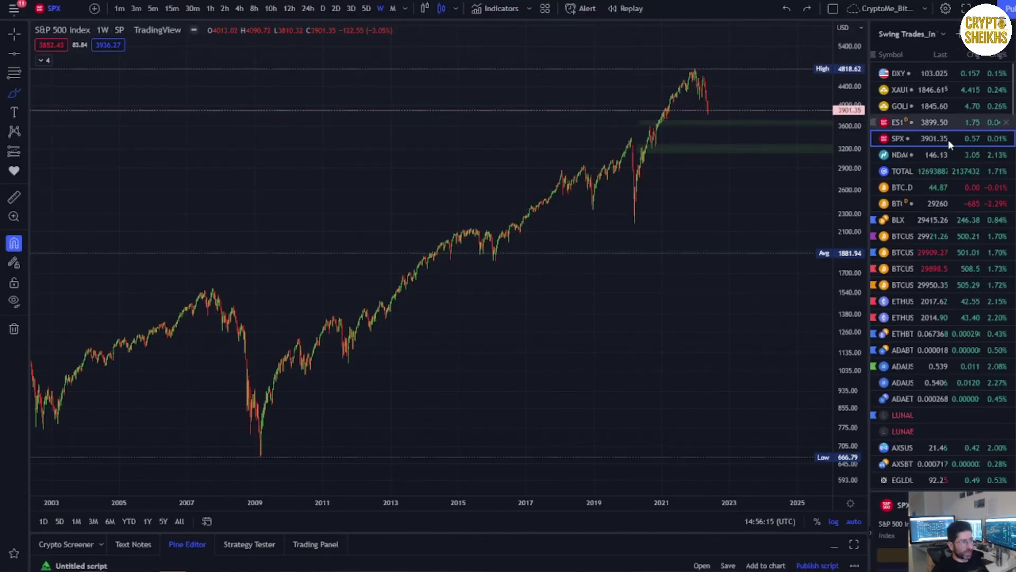
Switch the chart back to BLX and frame it from 2016 to the projected September 2025 line.
left_click(906, 219)
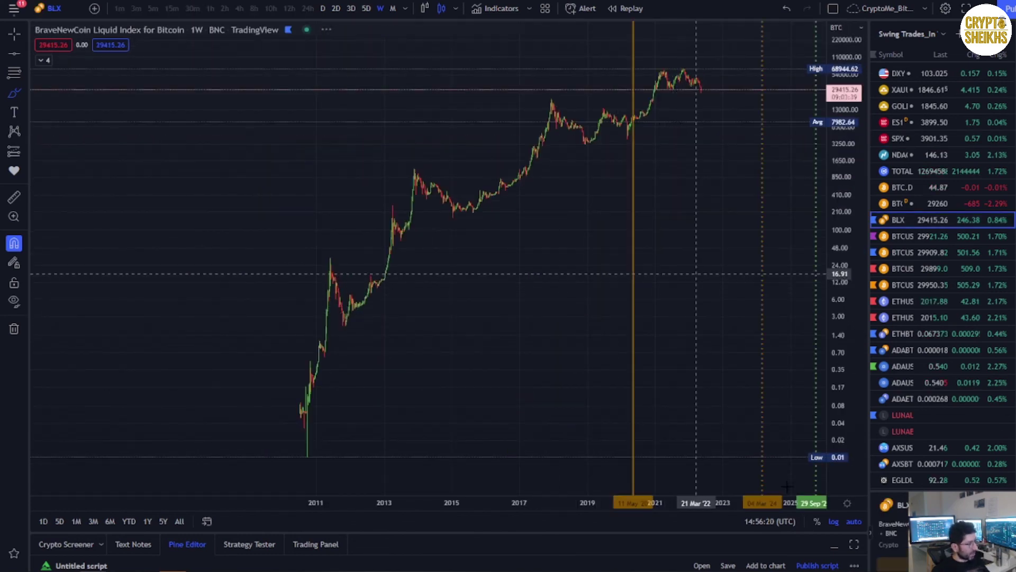
scroll(640, 79, "up", 3)
scroll(648, 124, "up", 4)
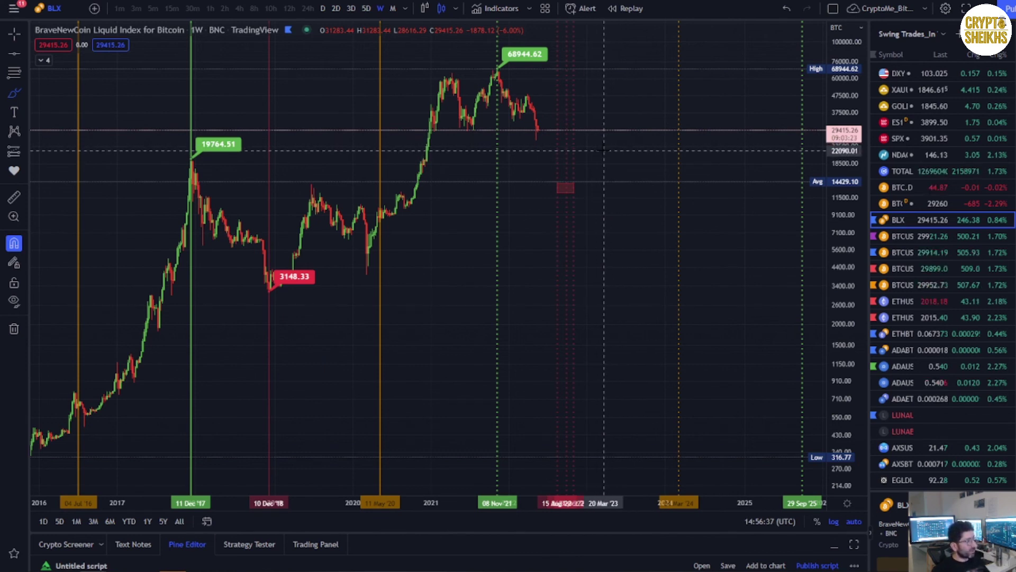
Brush short stacked strokes from below the current price through the red zone, and undo the lower ones and a stroke along the ATH decline.
mouse_move(582, 179)
left_mouse_down()
mouse_move(560, 176)
mouse_move(582, 180)
mouse_move(579, 154)
mouse_move(597, 188)
mouse_move(589, 207)
left_mouse_up()
key("ctrl+z")
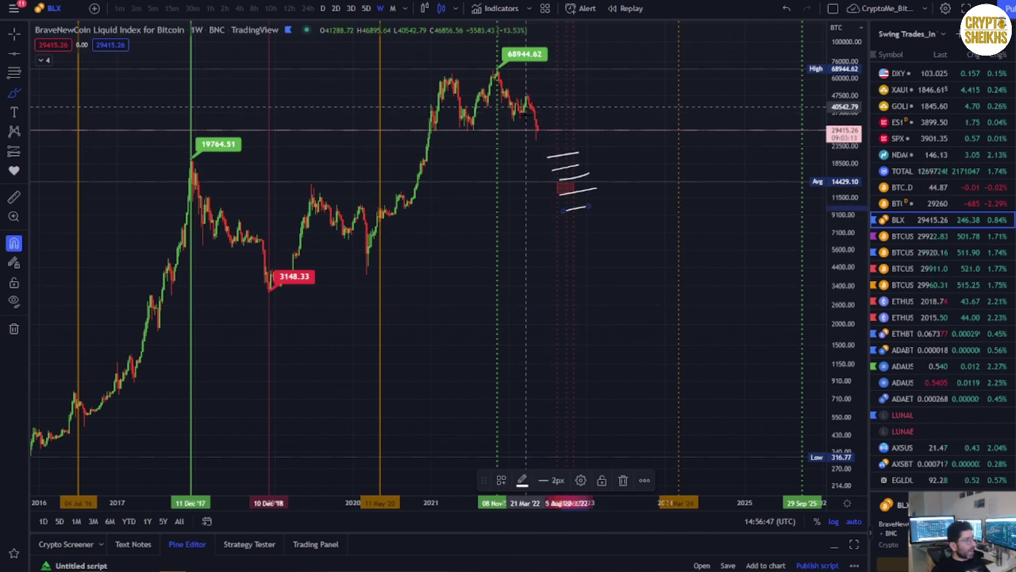
mouse_move(489, 90)
left_mouse_down()
mouse_move(498, 74)
mouse_move(535, 123)
left_mouse_up()
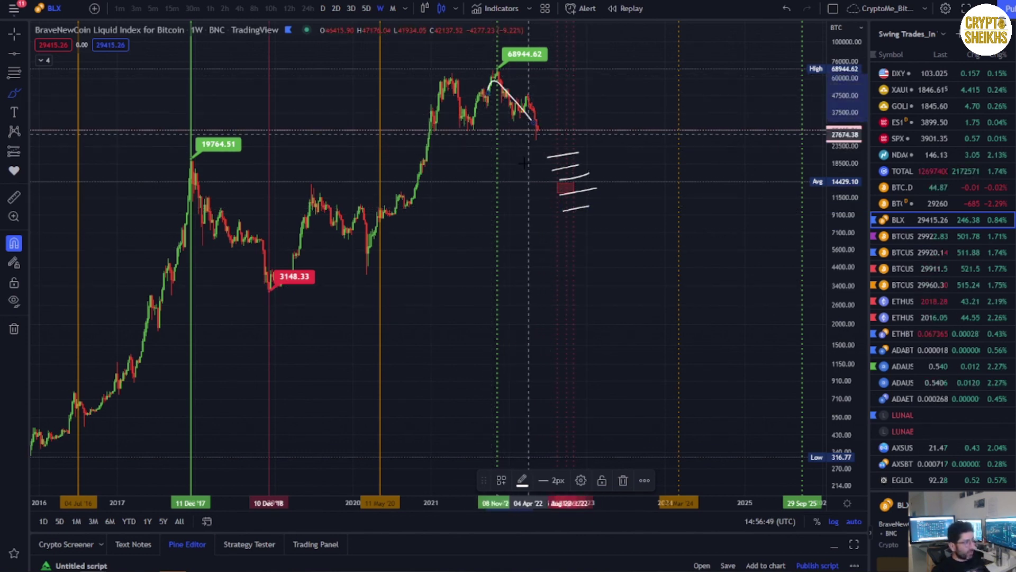
key("ctrl+z")
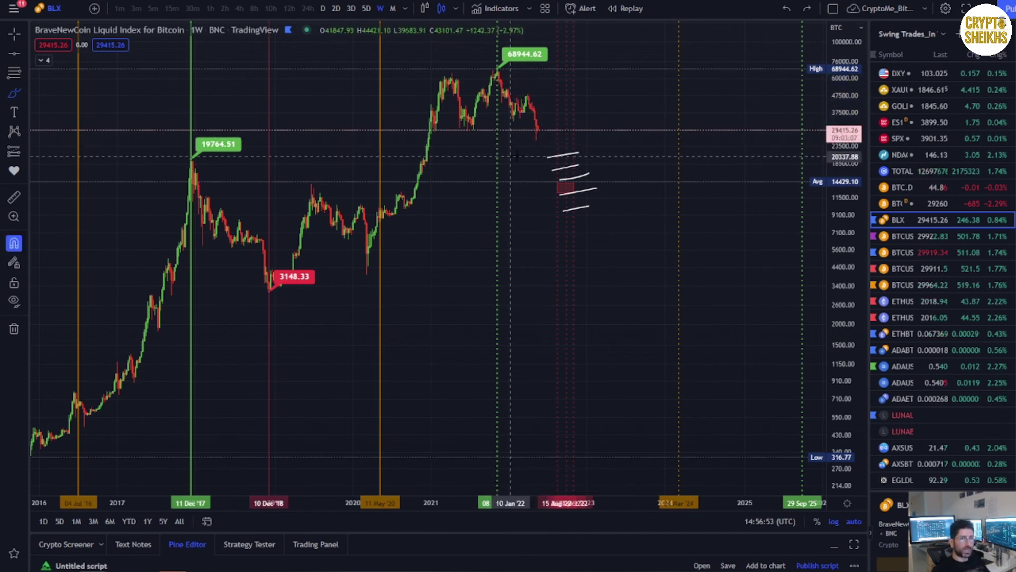
key("ctrl+z")
key("ctrl+z")
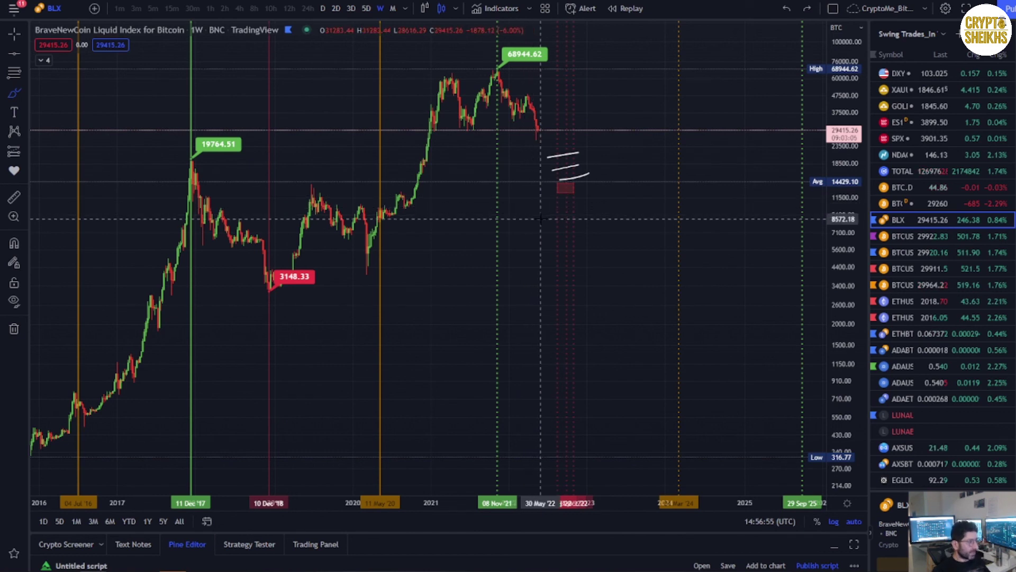